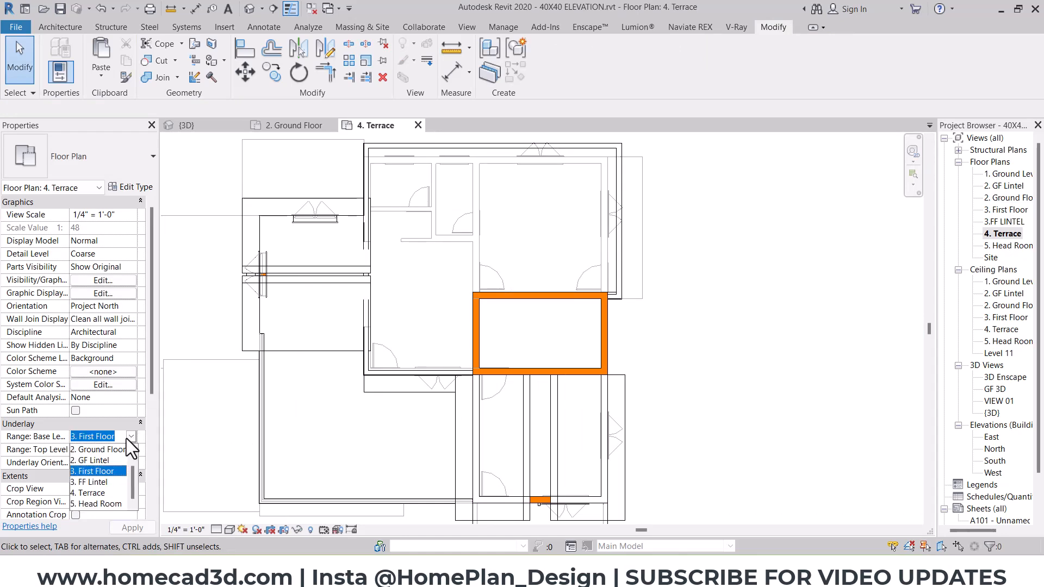
Turn off the underlay in the Terrace plan and place a D1 flush-fitting door in the head room's left wall
left_click(103, 446)
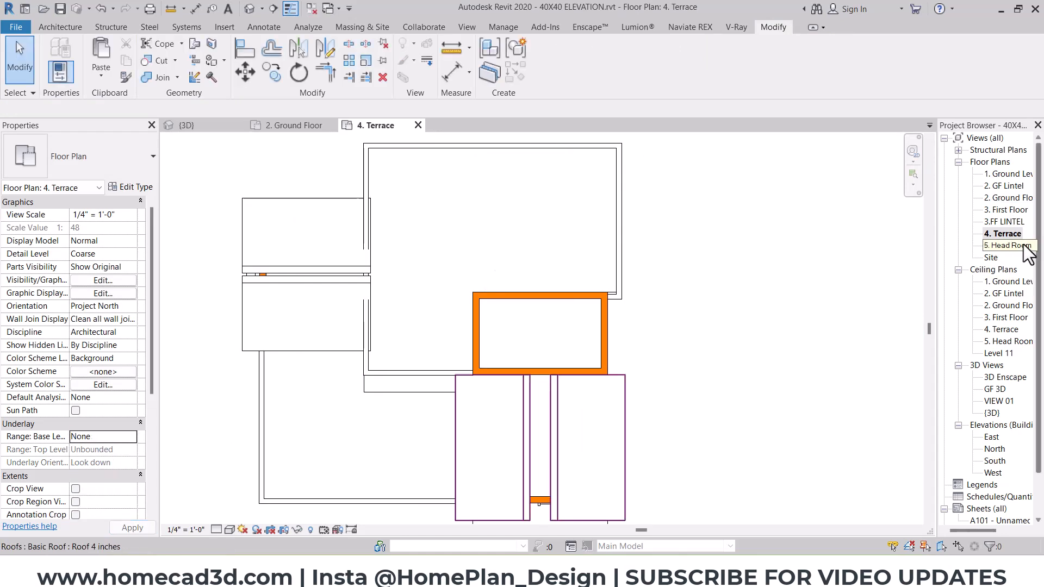
left_click(73, 29)
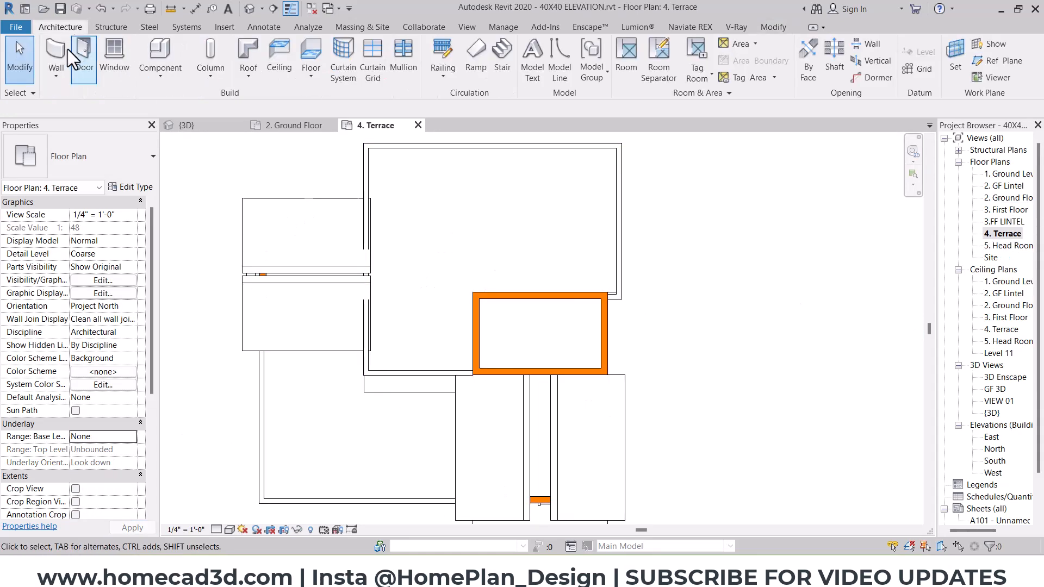
left_click(82, 52)
left_click(117, 147)
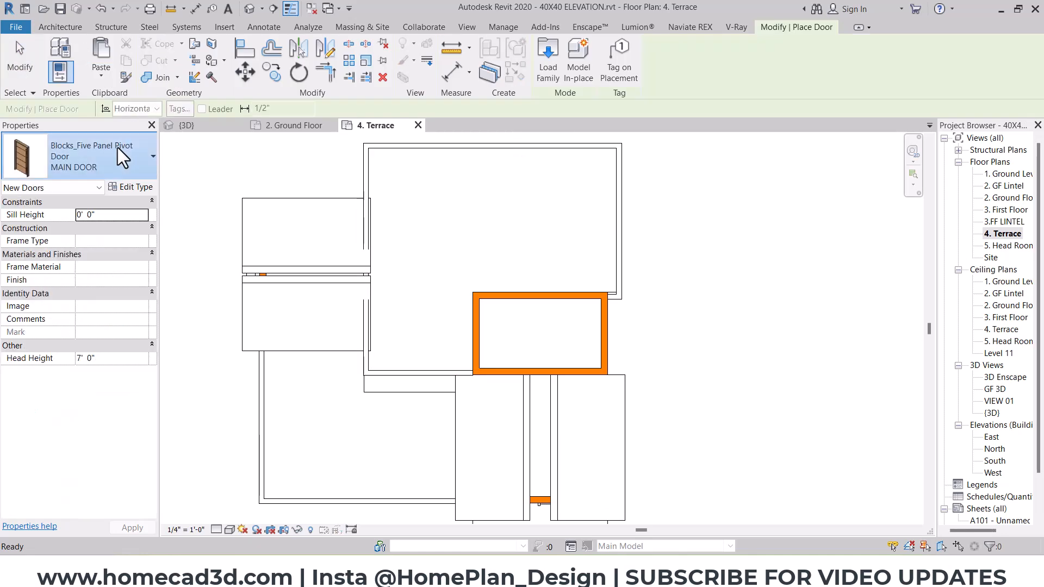
left_click(63, 249)
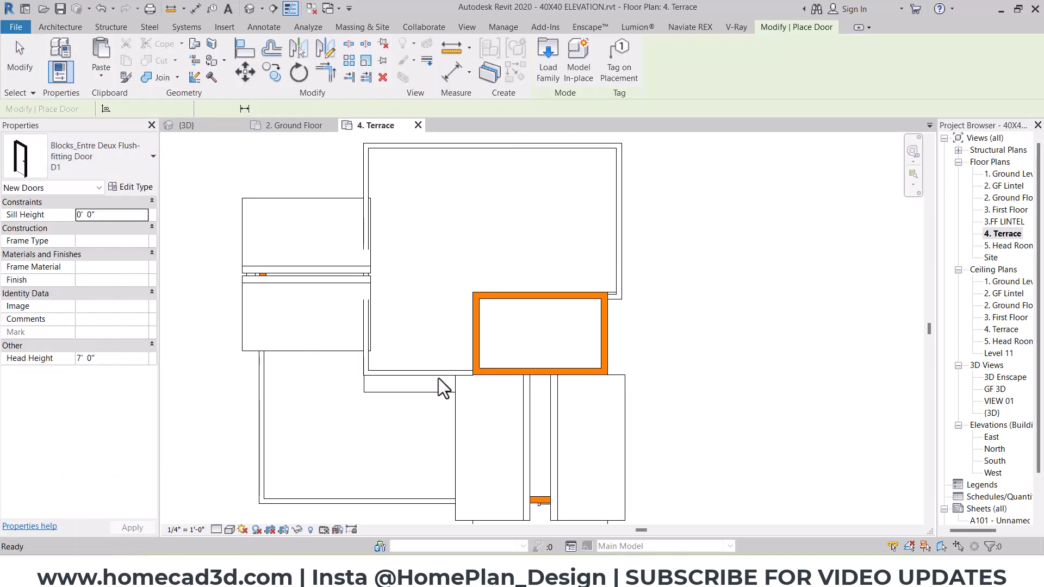
scroll(440, 365, "up", 2)
scroll(495, 341, "up", 2)
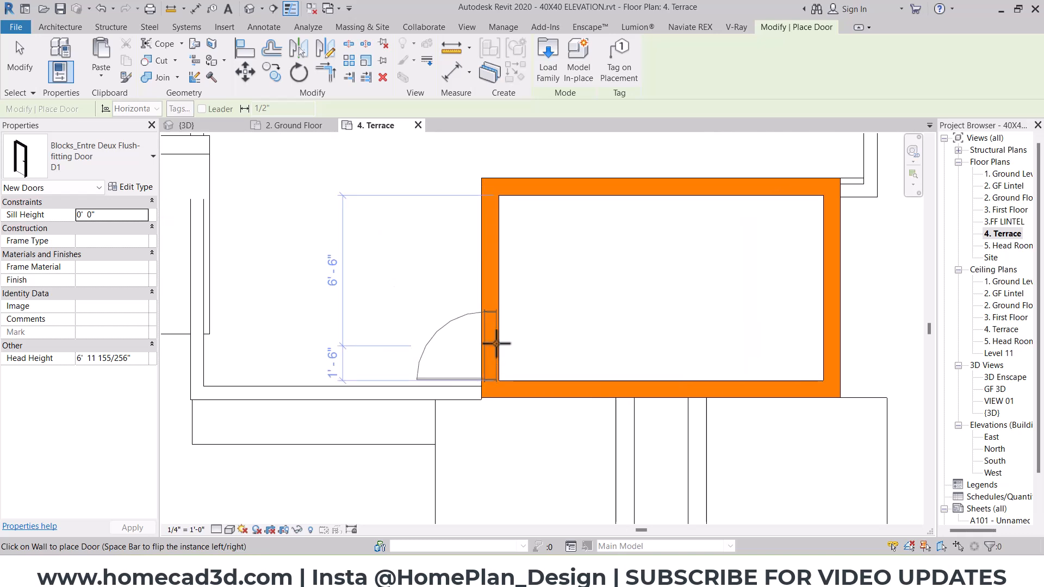
left_click(494, 339)
key("Escape")
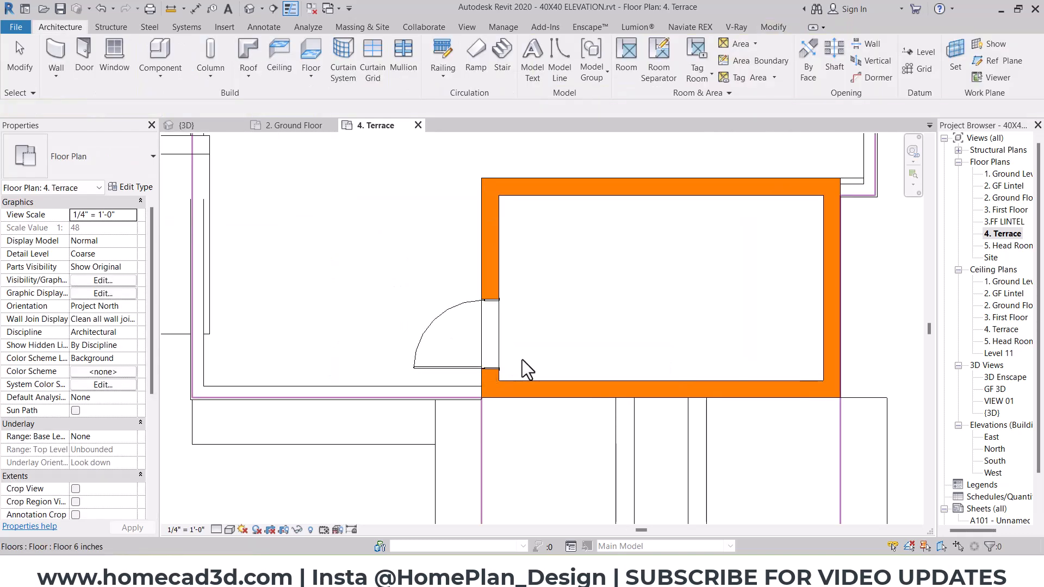
Align the new door's lower edge with the inner face of the head room's adjoining wall
scroll(514, 383, "up", 2)
key("a")
key("l")
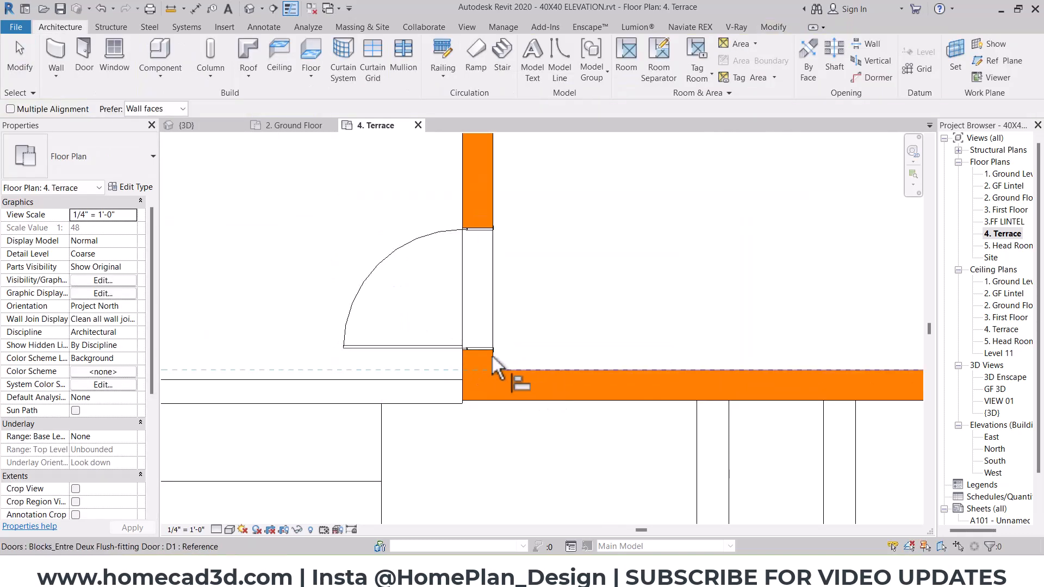
left_click(491, 357)
key("Escape")
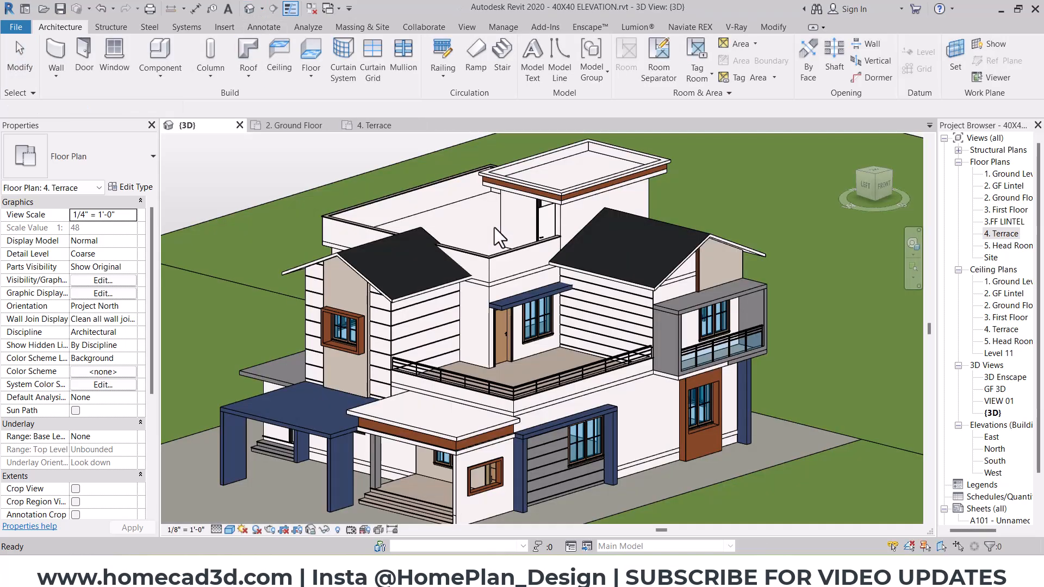
Set the opening angle of the head room's D1 door type to 0
scroll(496, 223, "down", 1)
scroll(547, 231, "up", 3)
left_click(552, 226)
middle_click_drag(580, 247, 653, 271, "shift")
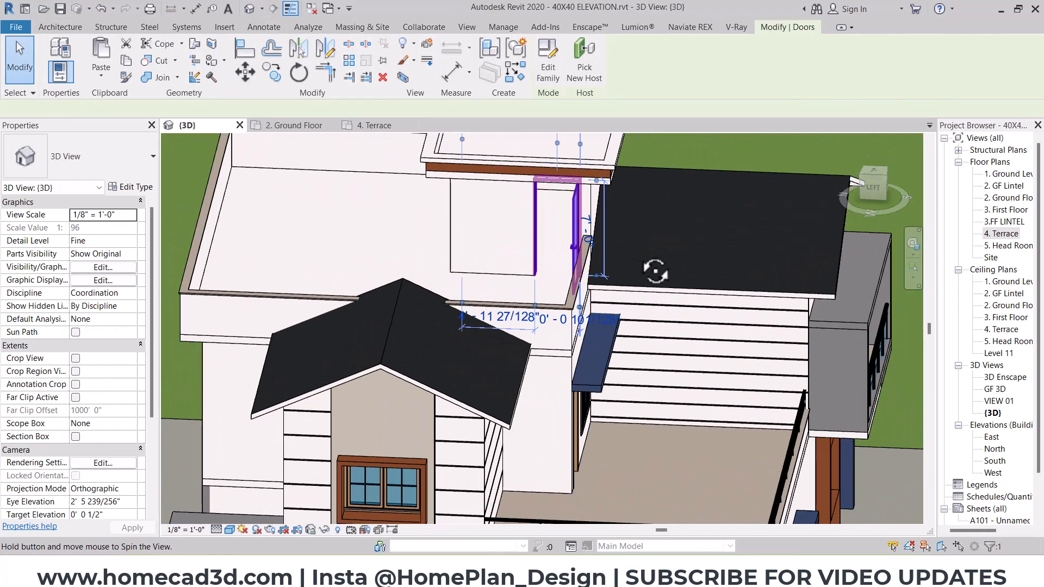
left_click(120, 189)
left_click(539, 403)
type("0")
key("Return")
key("Escape")
Copy the exterior frame material name Blks - Wood - Birch - Horizontal from the first-floor KW casement window type
middle_click_drag(495, 263, 373, 381, "shift")
scroll(373, 380, "up", 3)
left_click(387, 260)
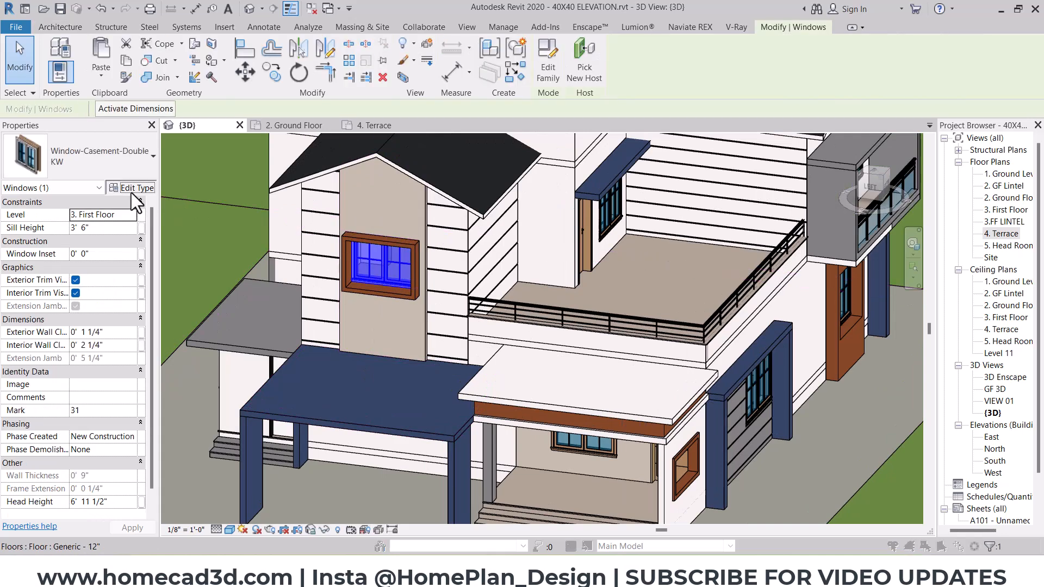
left_click(124, 201)
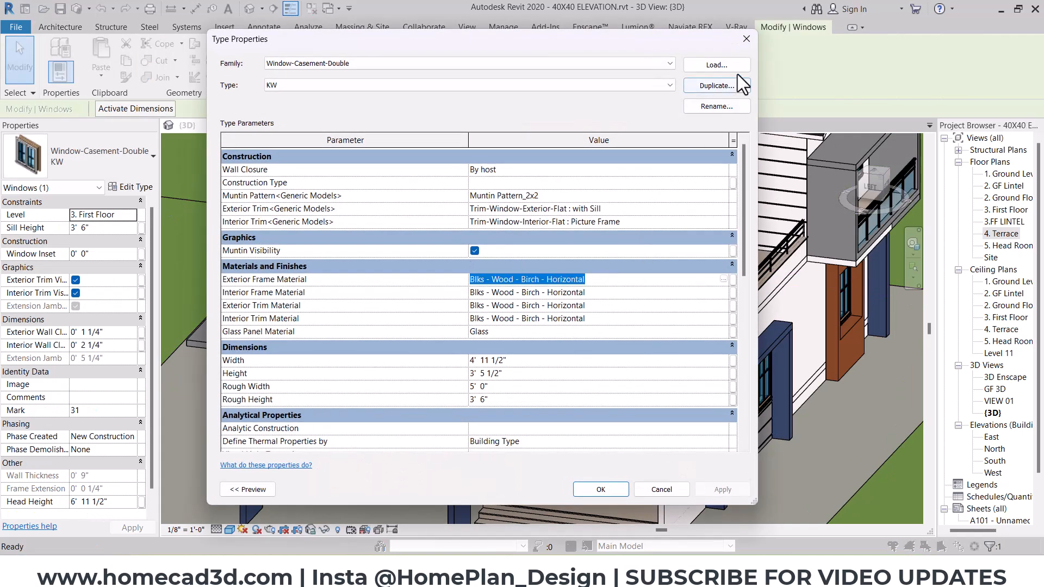
left_click(747, 35)
key("Escape")
middle_click_drag(542, 161, 507, 313)
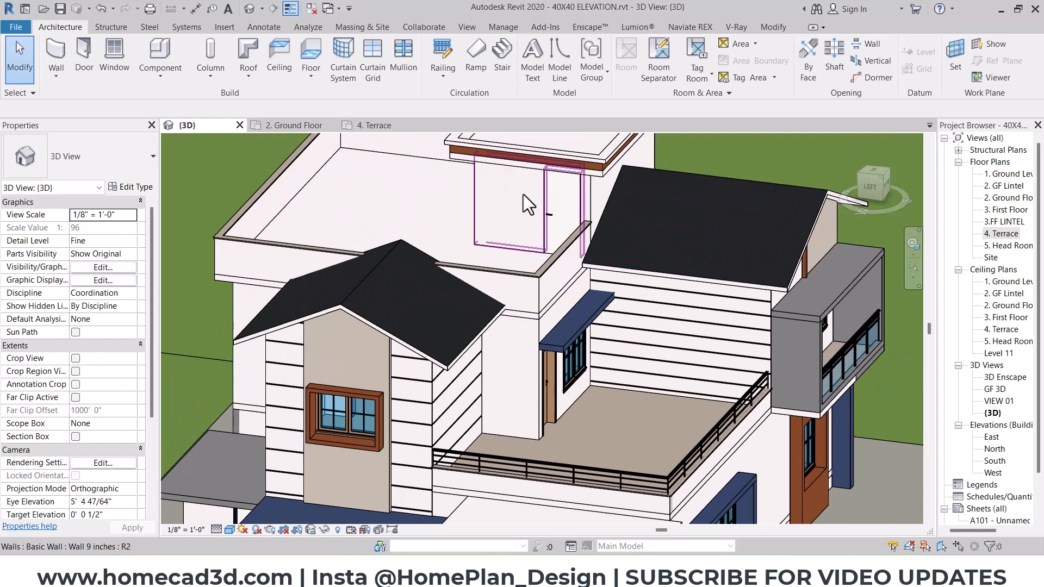
Set the Door material of the head room's D1 door type to Blks - Wood - Birch - Horizontal
left_click(554, 191)
left_click(131, 187)
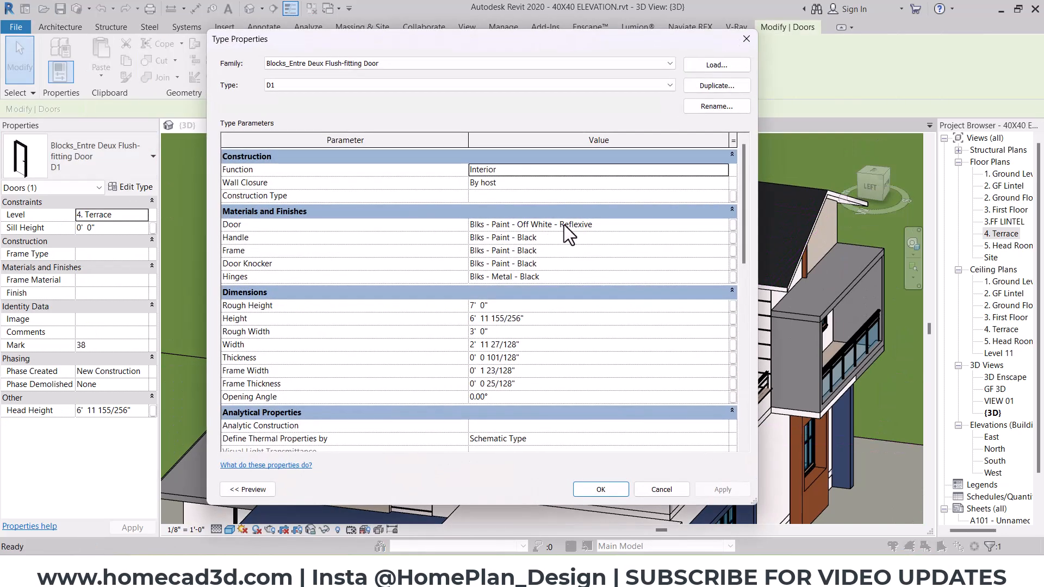
left_click(604, 226)
type("Blks - Wood - Birch - Horizontal")
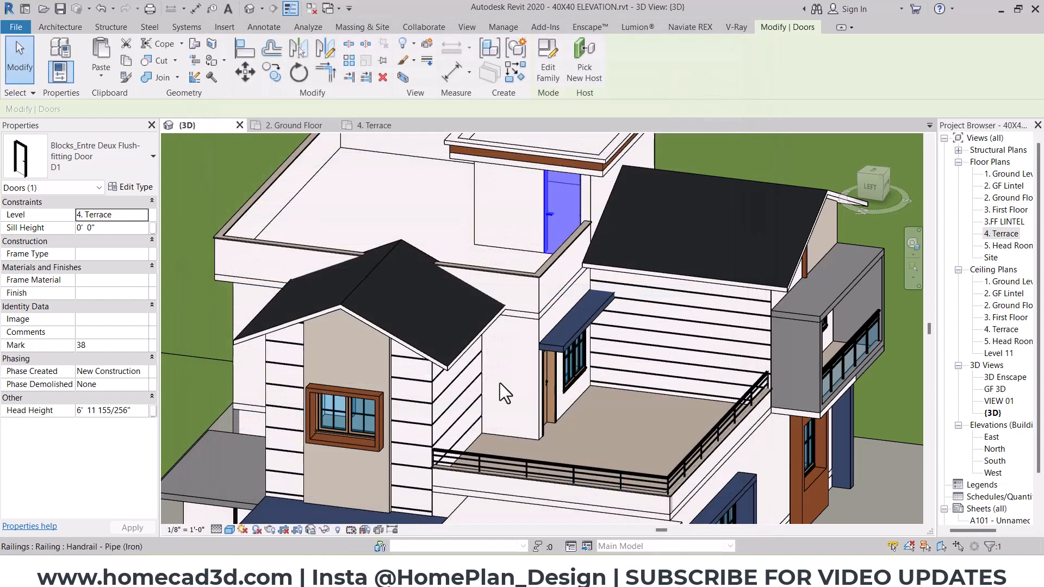
key("Escape")
Edit the split-face boundary on the balcony slab's front edge and try to align it with the slab corner
scroll(455, 310, "down", 4)
middle_click_drag(462, 315, 637, 313, "shift")
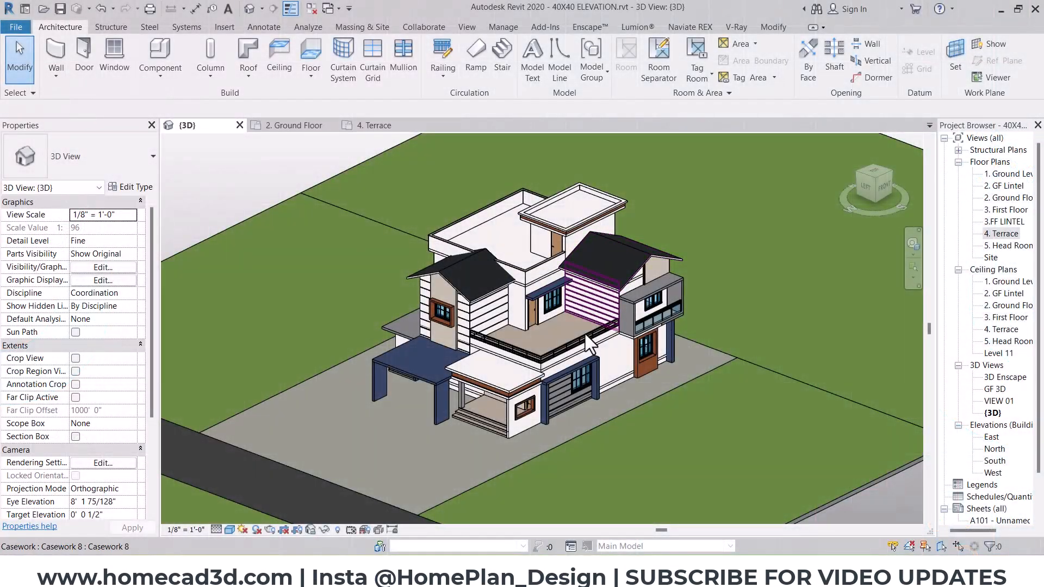
middle_click_drag(620, 277, 625, 272, "shift")
scroll(534, 334, "up", 6)
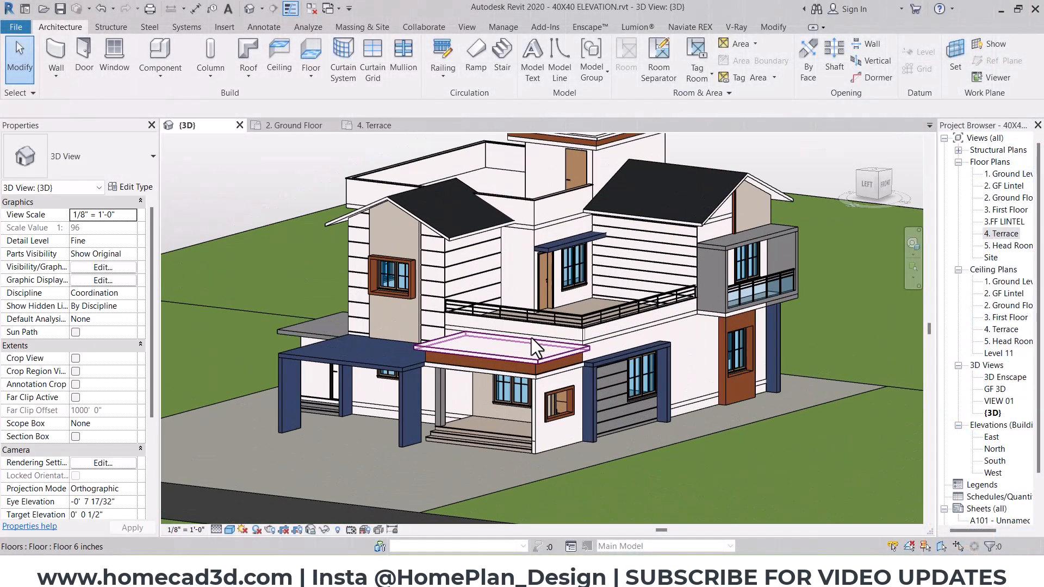
middle_click_drag(706, 329, 716, 309, "shift")
scroll(715, 308, "up", 5)
left_click(717, 317)
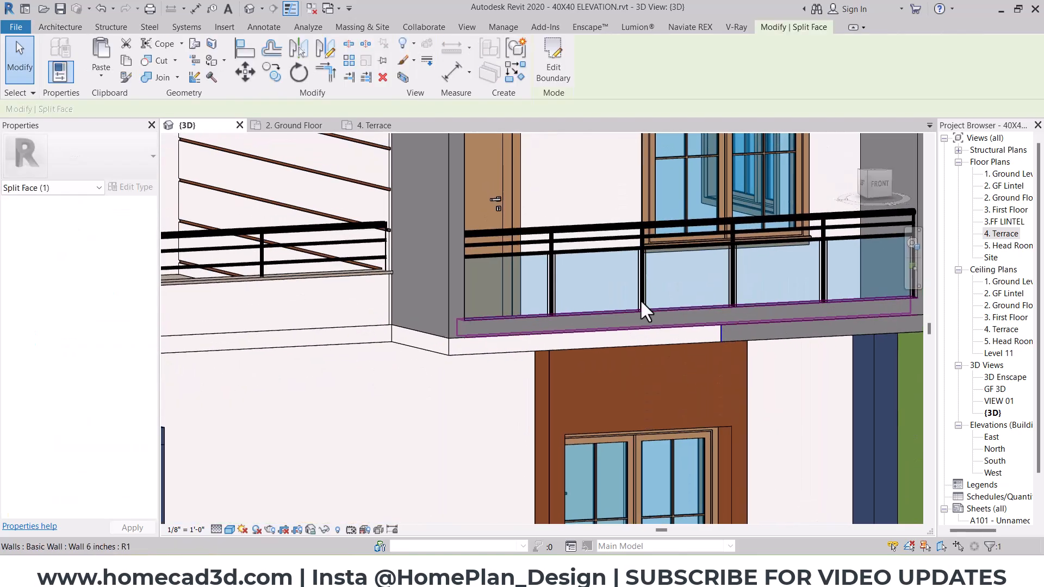
left_click(553, 68)
left_click(245, 48)
scroll(429, 338, "up", 3)
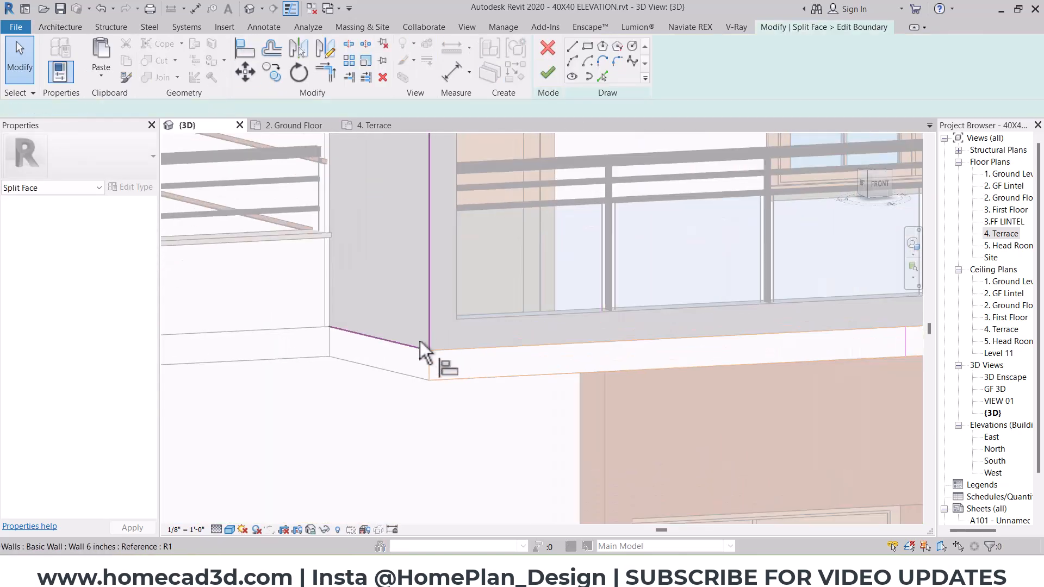
scroll(703, 354, "down", 3)
key("Escape")
Try to remove the split on the balcony slab's front edge by deleting its dividing line, and quit the sketch
left_click(690, 354)
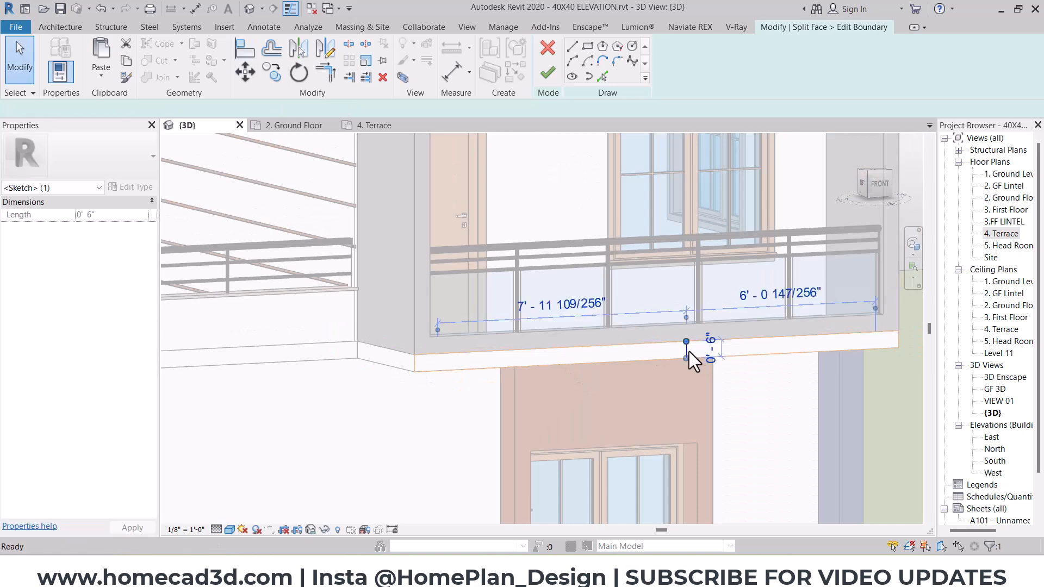
scroll(569, 136, "up", 2)
left_click(549, 71)
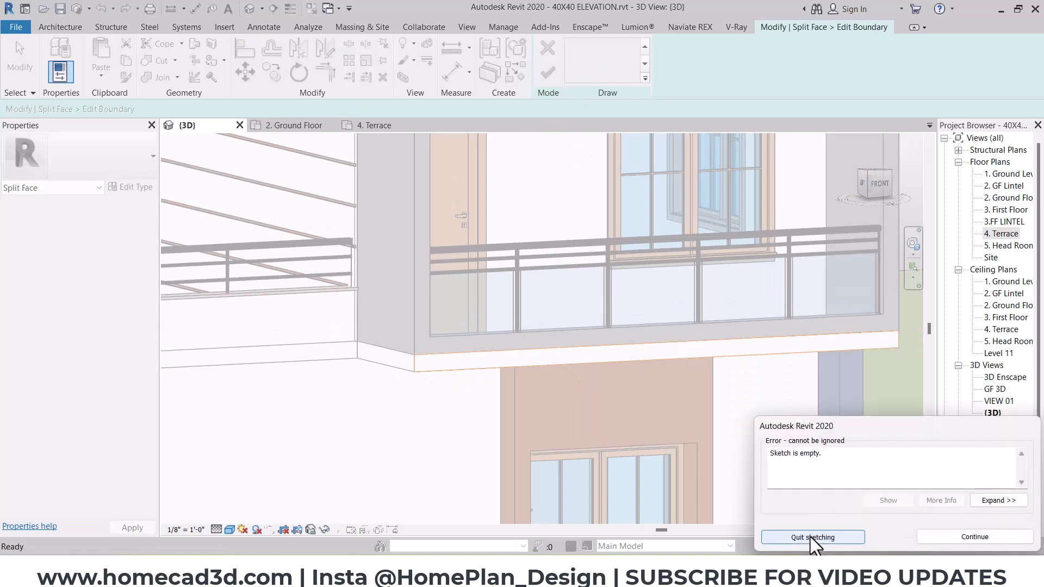
left_click(814, 538)
left_click(554, 293)
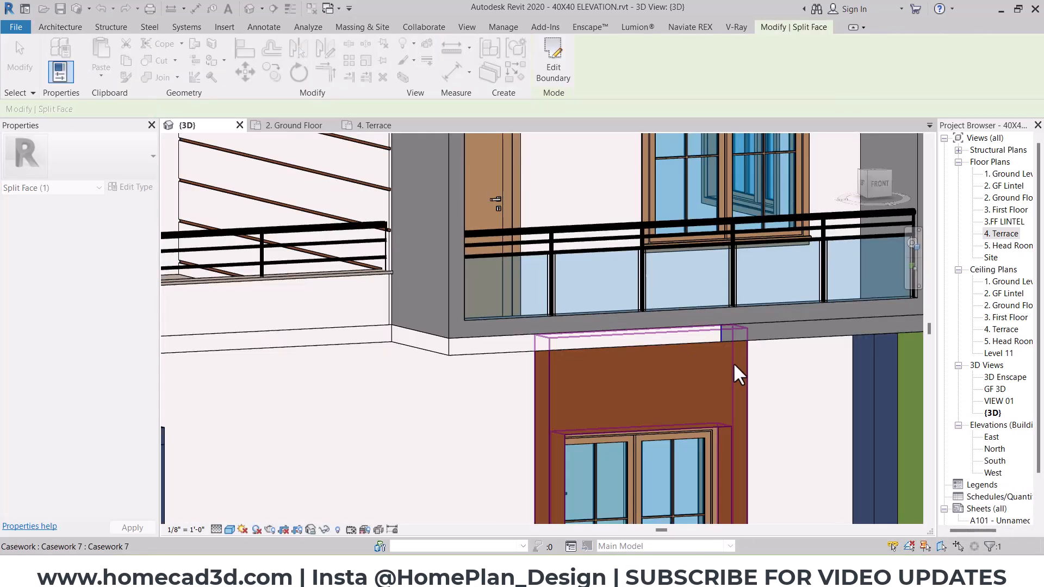
Paint the white edge faces of the balcony slab with 01 GRAY PAINT
key("p")
key("t")
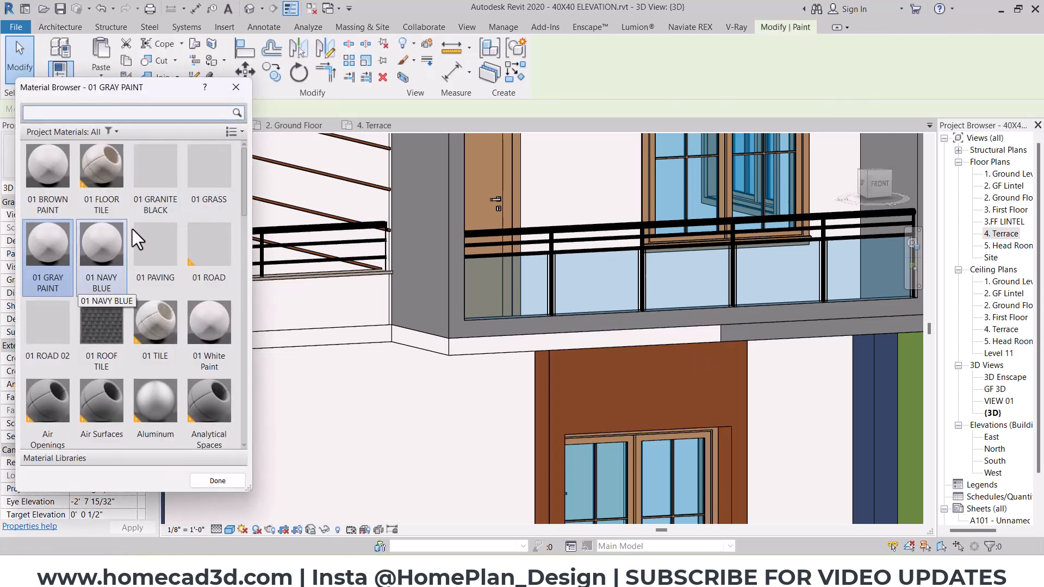
scroll(466, 348, "down", 3)
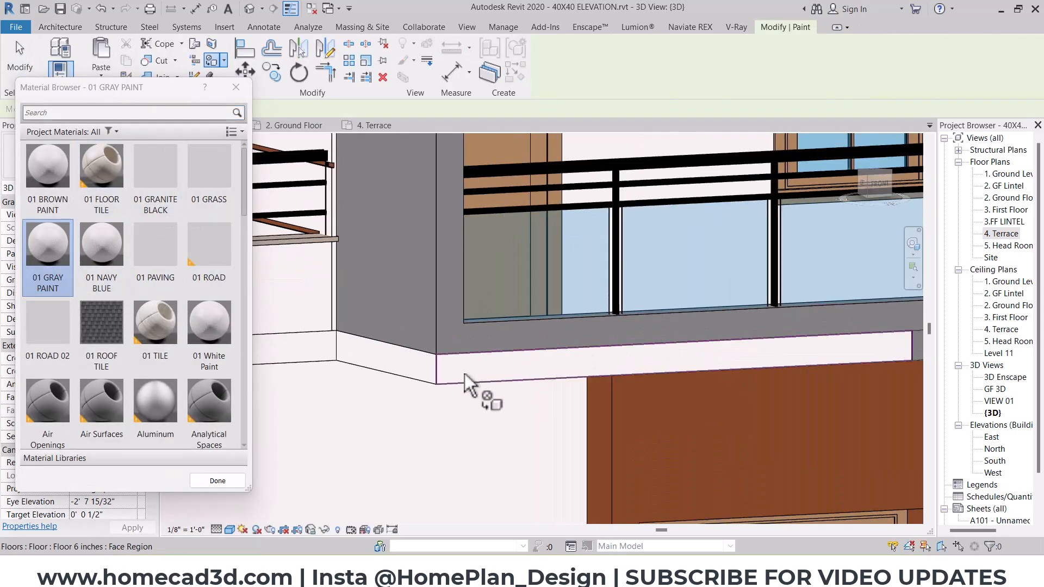
scroll(506, 344, "down", 3)
middle_click_drag(647, 361, 686, 383, "shift")
scroll(602, 325, "down", 2)
middle_click_drag(593, 328, 700, 334)
key("Escape")
key("Escape")
Hide the six Generic - 12" site floors around the house as elements in the 3D view
scroll(505, 435, "up", 3)
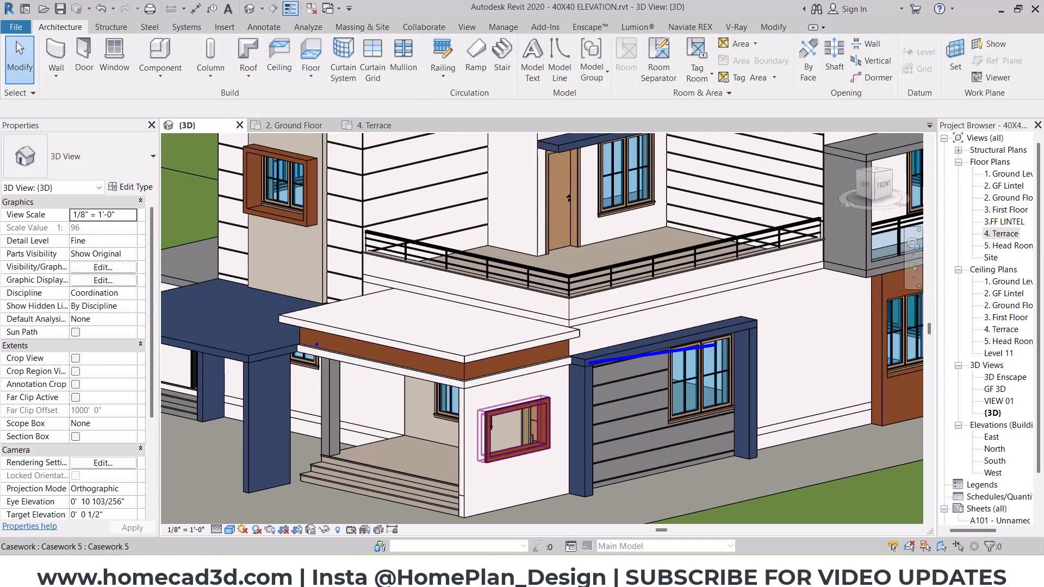
scroll(473, 325, "down", 6)
scroll(688, 266, "up", 2)
left_click_drag(589, 449, 590, 449)
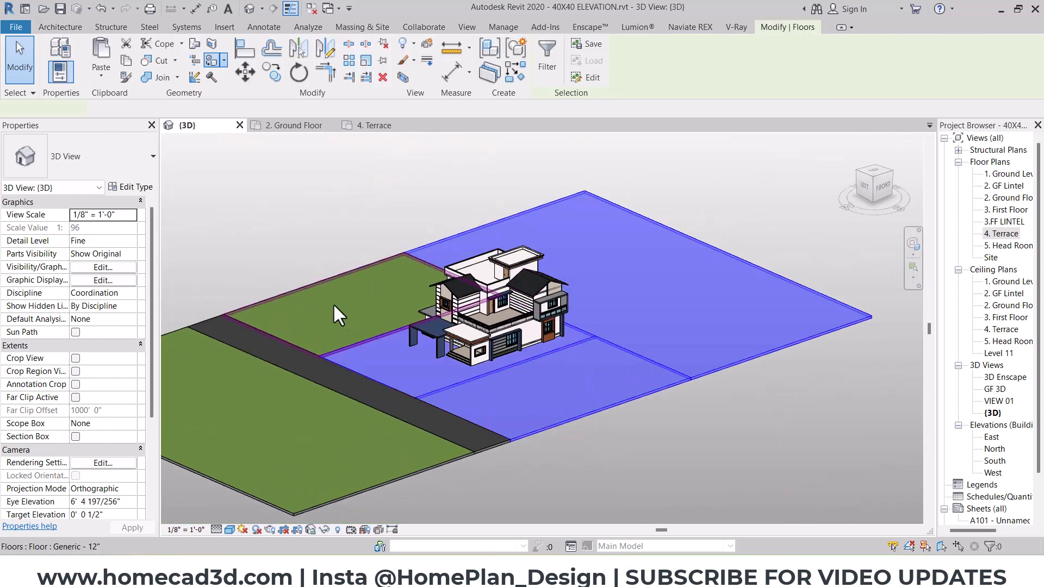
left_click(237, 440, "ctrl")
right_click(324, 223)
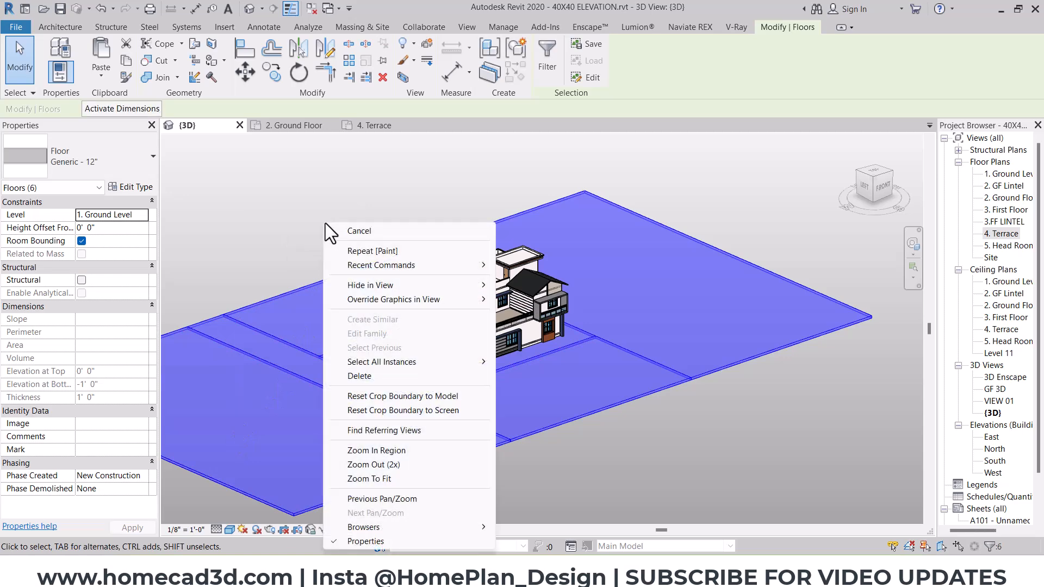
mouse_move(442, 282)
left_click(526, 285)
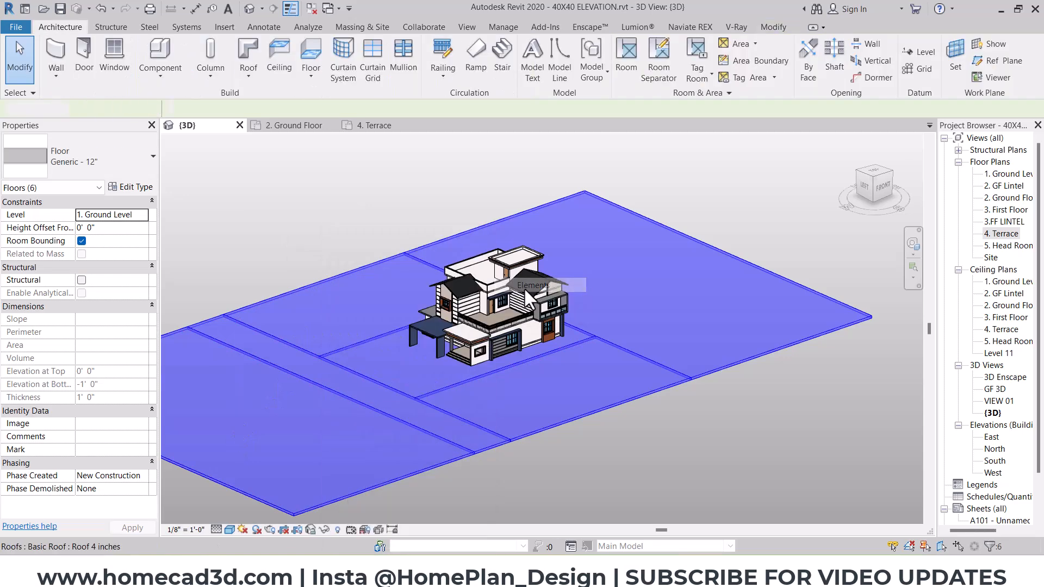
Enable the section box with the 3D view facing Left and raise its base to cut through the ground-floor windows
scroll(448, 353, "up", 1)
middle_click_drag(599, 359, 570, 431)
middle_click_drag(525, 312, 529, 306, "shift")
left_click(866, 178)
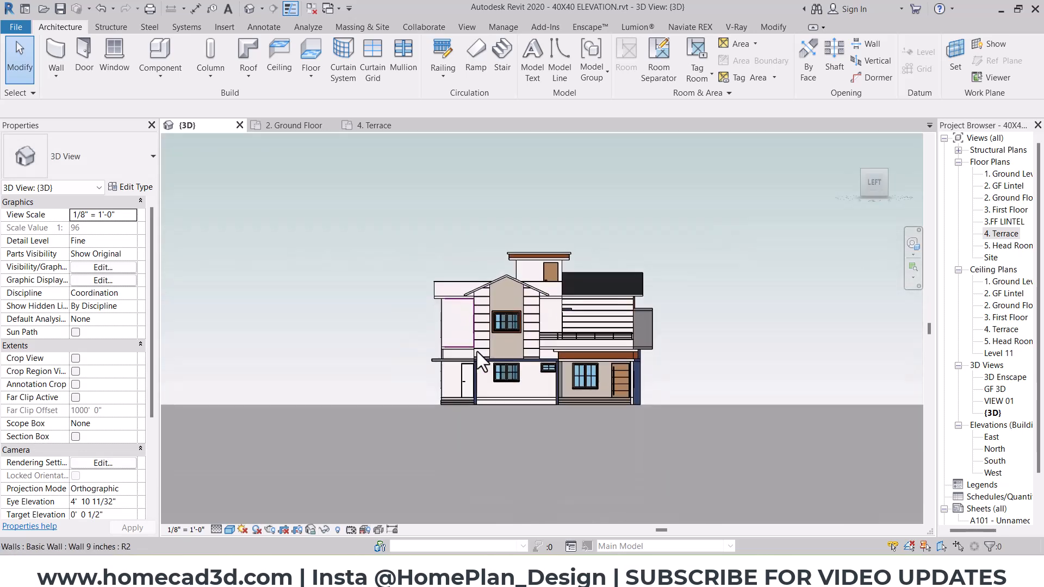
left_click(75, 437)
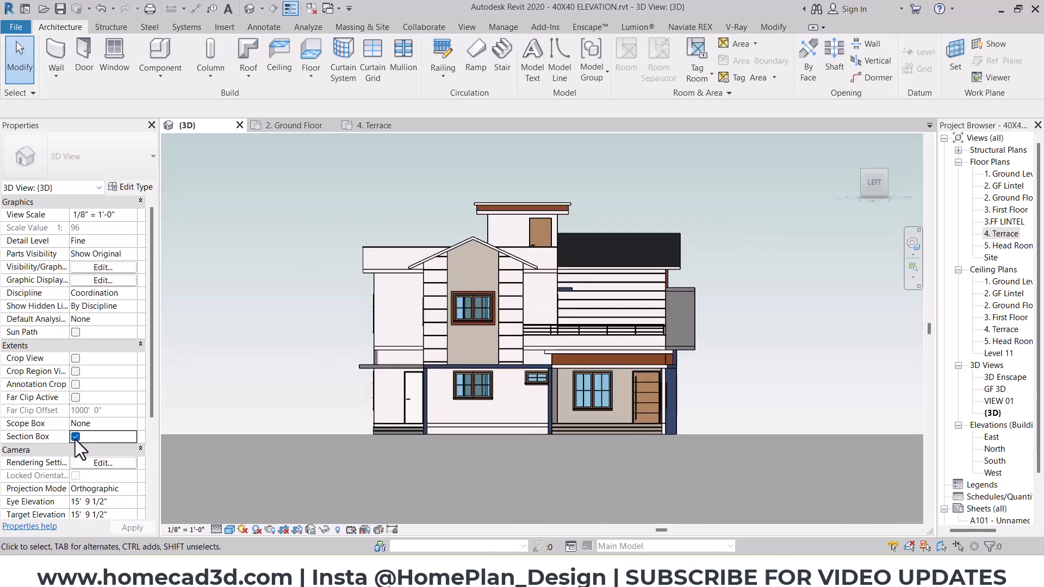
scroll(529, 467, "up", 1)
left_click_drag(536, 437, 535, 363)
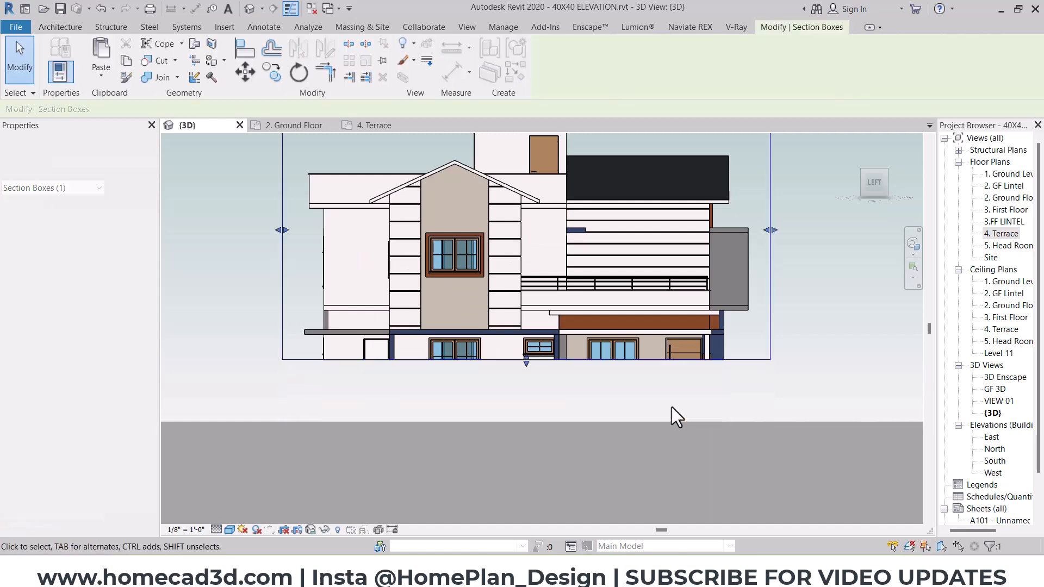
Orient the sectioned 3D view to Bottom and set the work plane by picking the underside of the large projecting slab
middle_click_drag(688, 326, 736, 272, "shift")
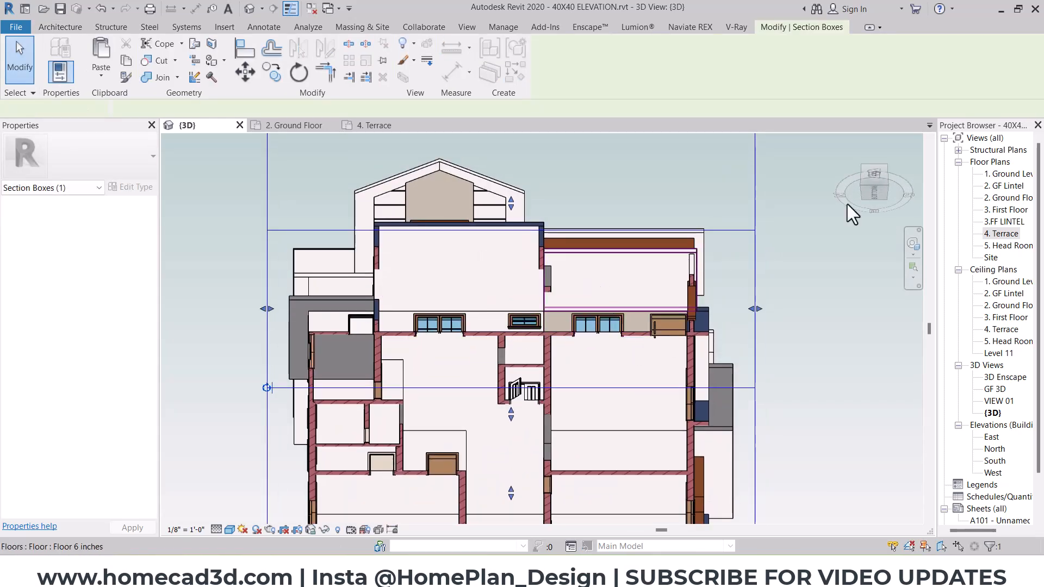
left_click(686, 278)
left_click(874, 197)
scroll(555, 320, "down", 2)
middle_click_drag(481, 332, 542, 353)
left_click(550, 269)
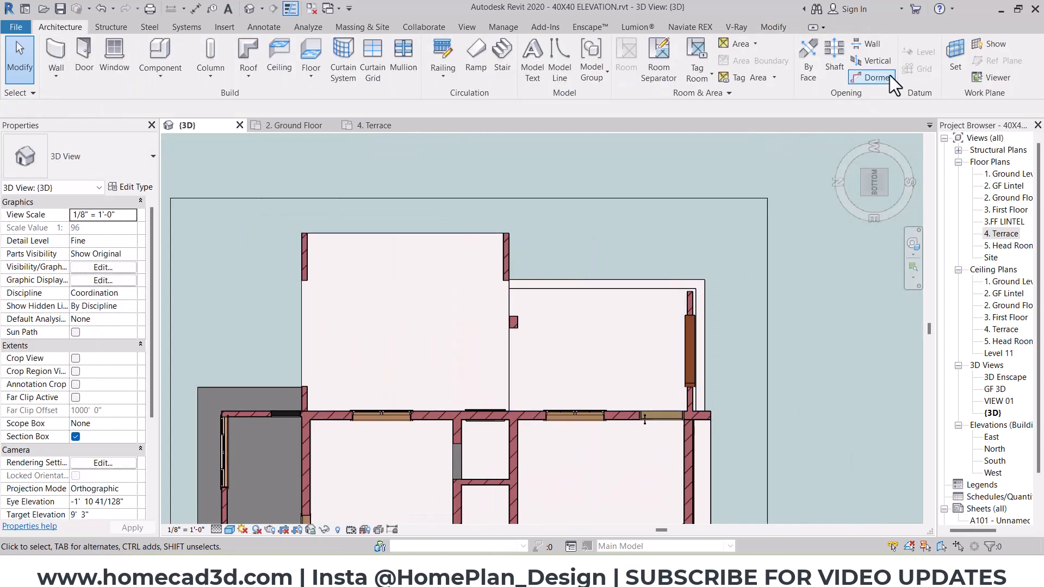
left_click(954, 63)
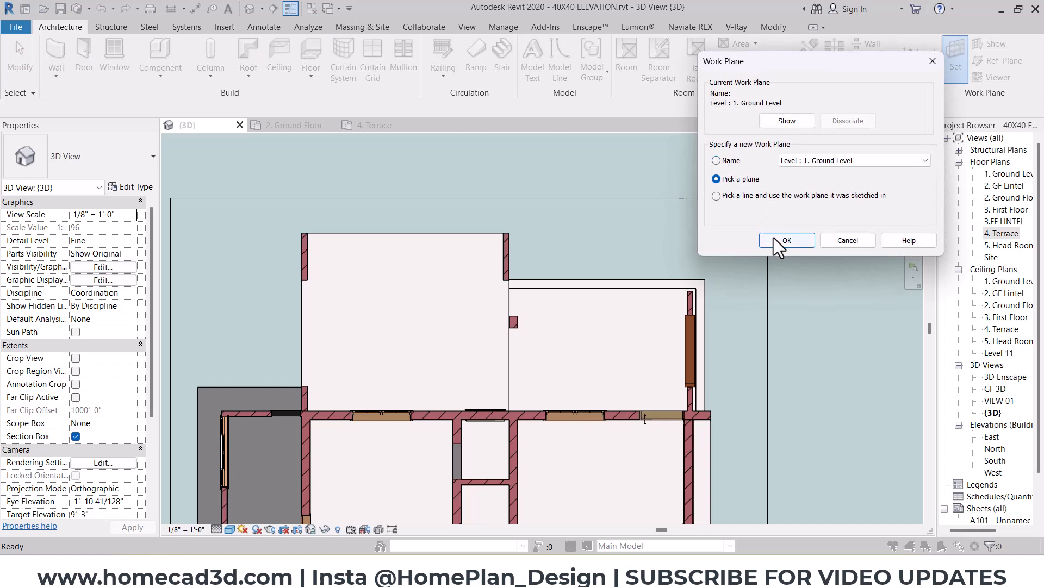
left_click(775, 239)
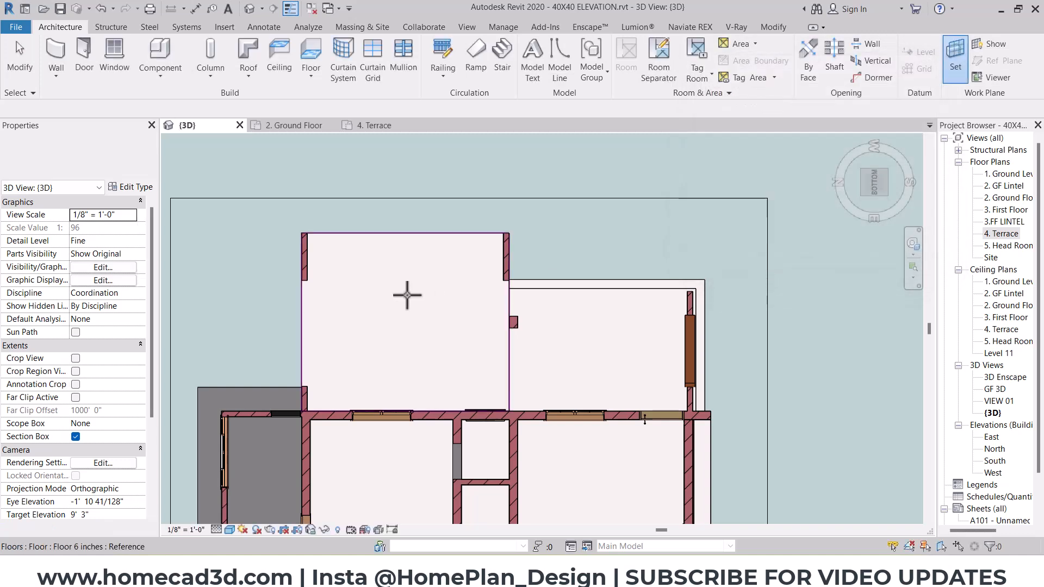
Draw a model-line rectangle with a 2' 0" inward offset on the large slab's underside, measuring 13' 6" by 11' 0"
left_click(556, 60)
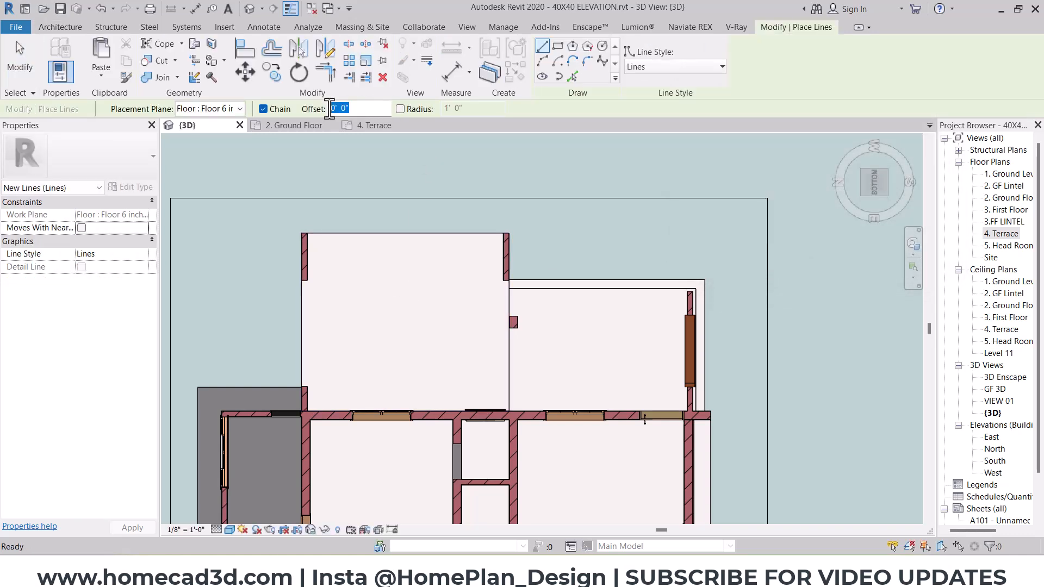
left_click(557, 46)
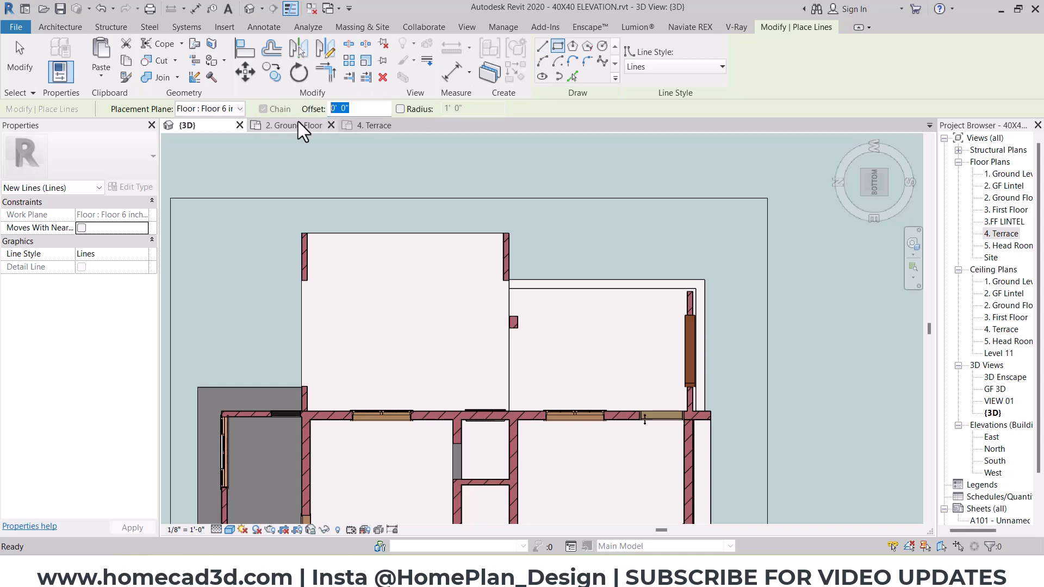
scroll(315, 269, "up", 3)
left_click(292, 208)
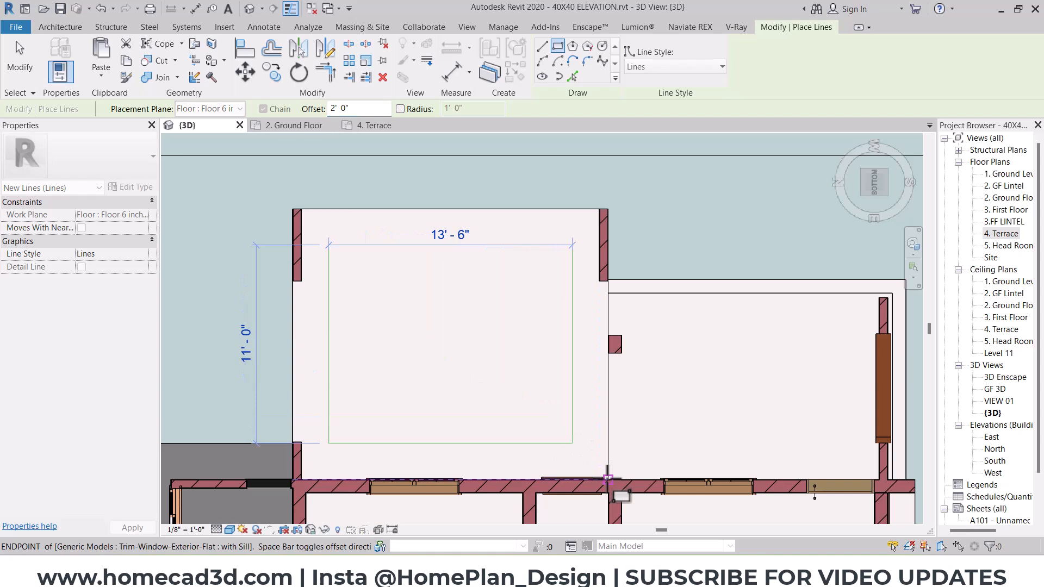
left_click(609, 478)
Draw a second model-line rectangle with the 2' 0" offset on the smaller slab's underside, about 11' 0" by 6' 4"
middle_click_drag(654, 360, 473, 337)
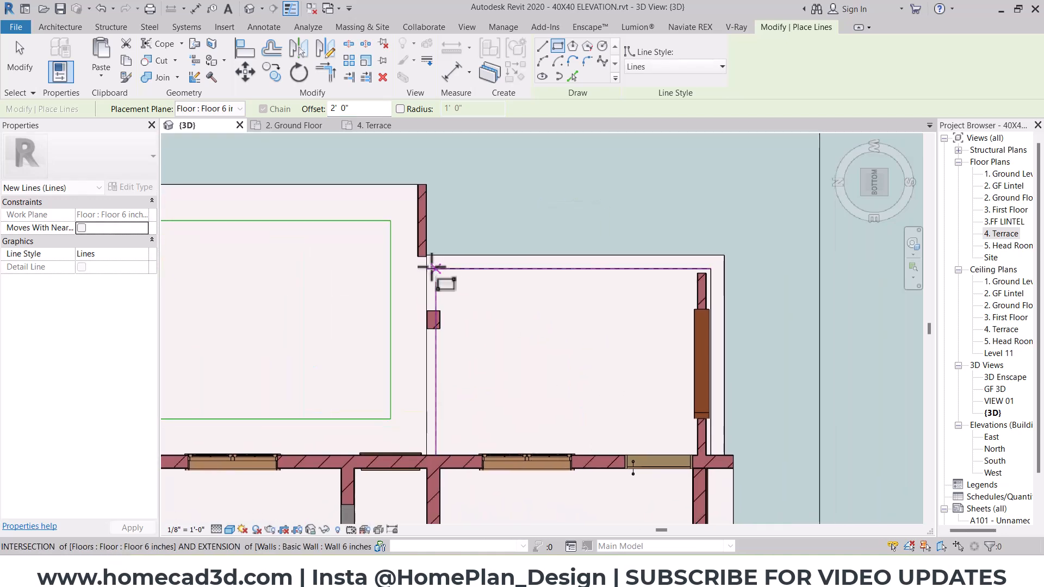
left_click(433, 267)
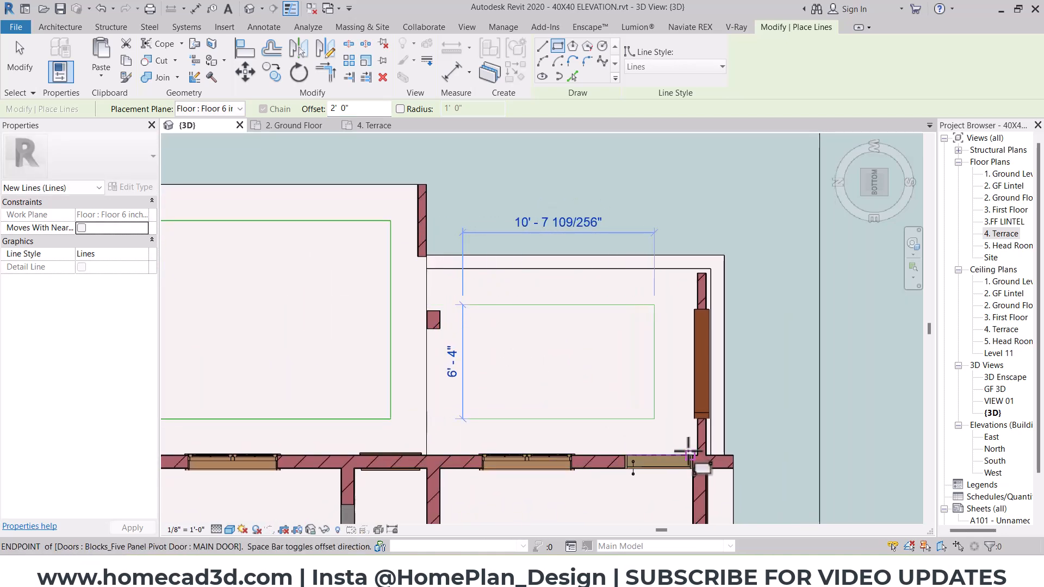
scroll(693, 452, "up", 7)
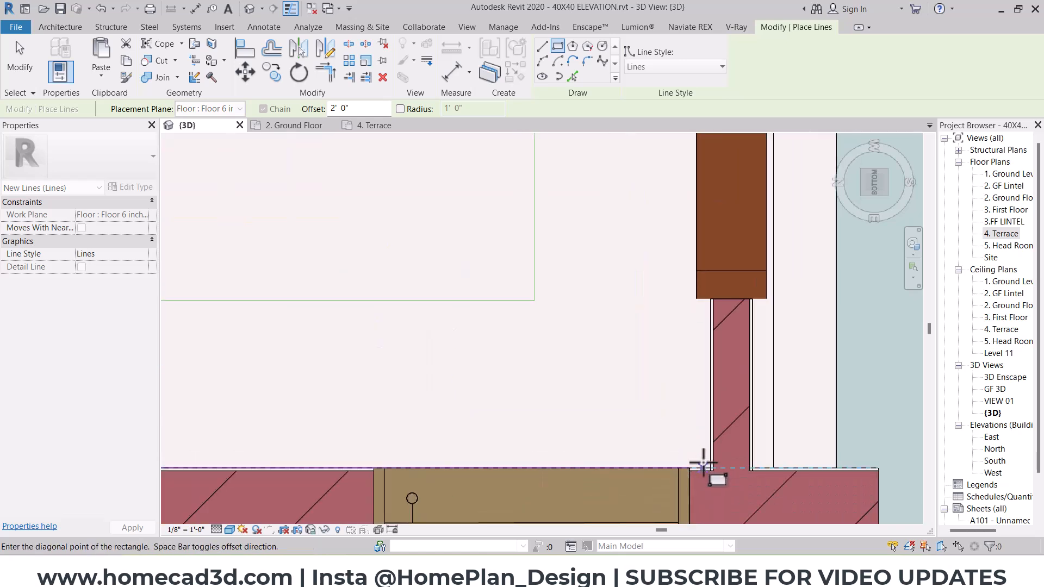
left_click(708, 466)
scroll(604, 384, "down", 4)
scroll(596, 375, "down", 5)
key("Escape")
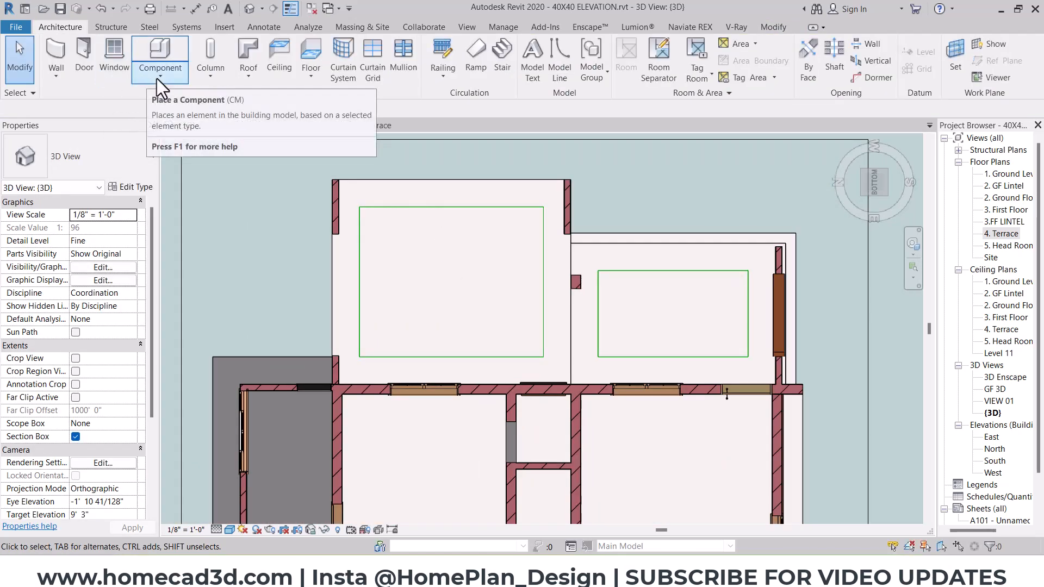
Load the Recessed Lamp - Round - LED family from the US Imperial internal lighting library with the 4" Trimless Downlight type
left_click(156, 78)
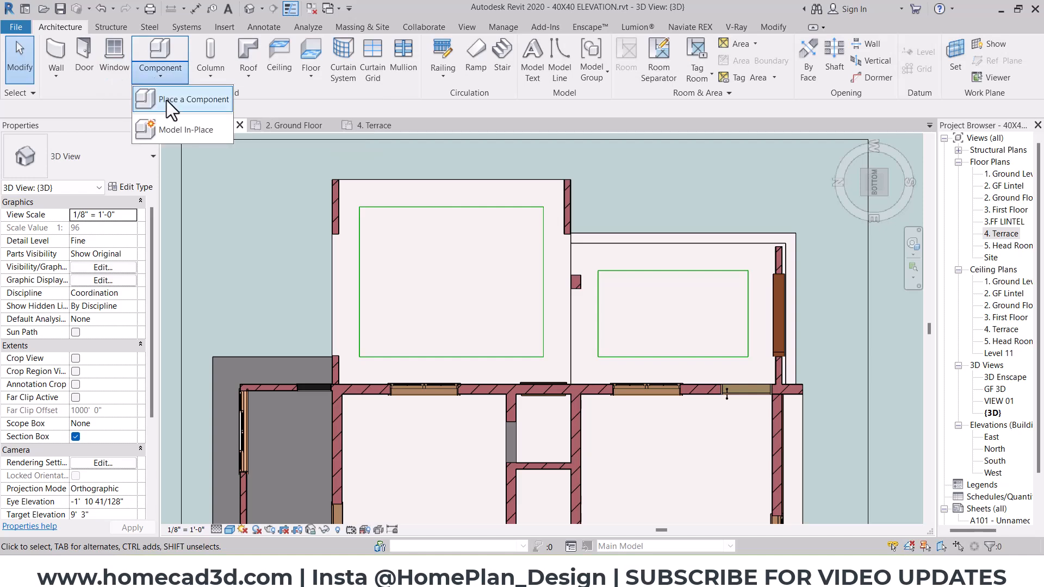
left_click(186, 106)
left_click(548, 59)
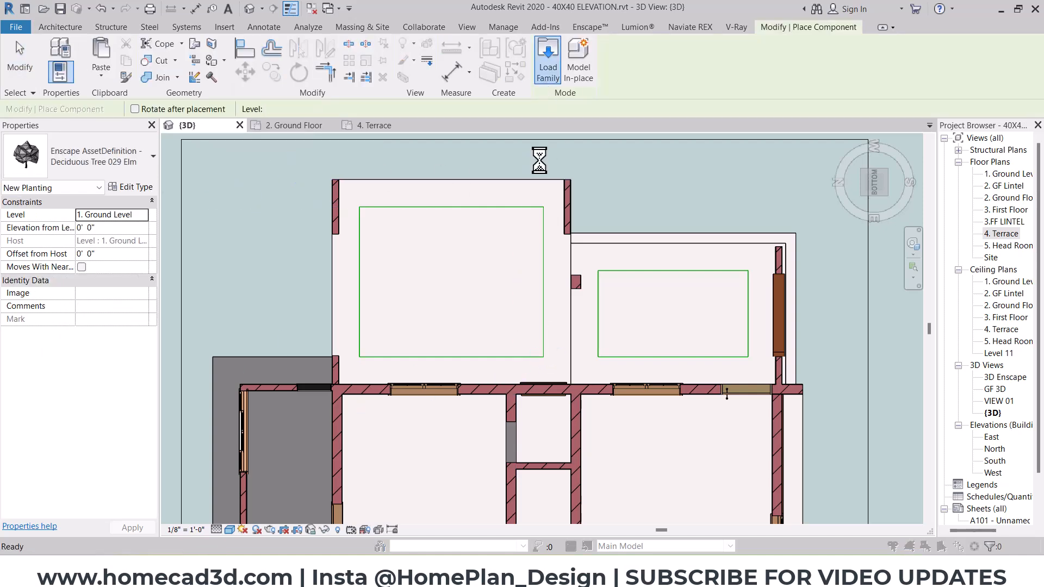
left_click(762, 111)
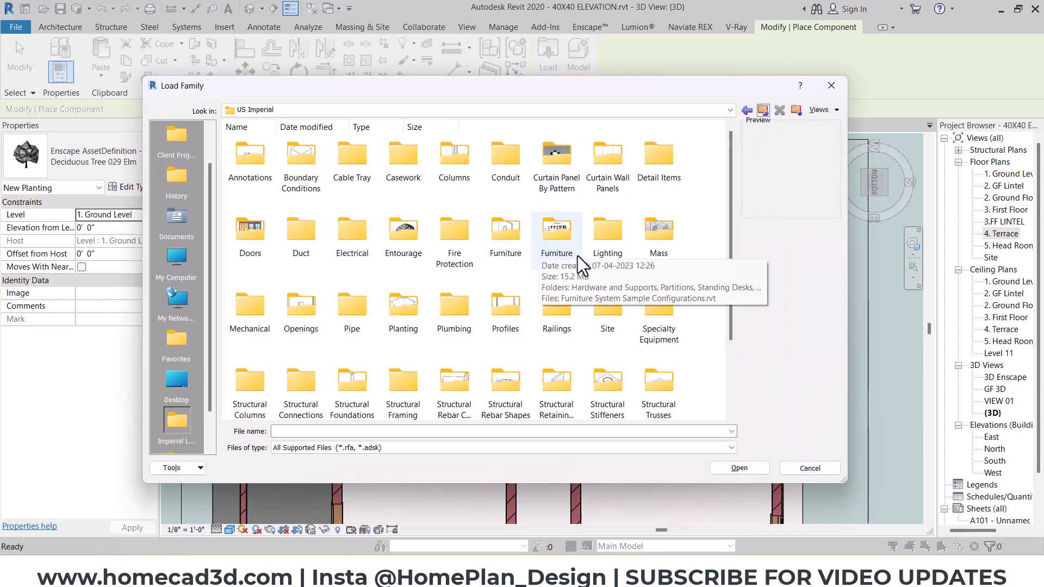
double_click(610, 242)
double_click(249, 163)
double_click(294, 173)
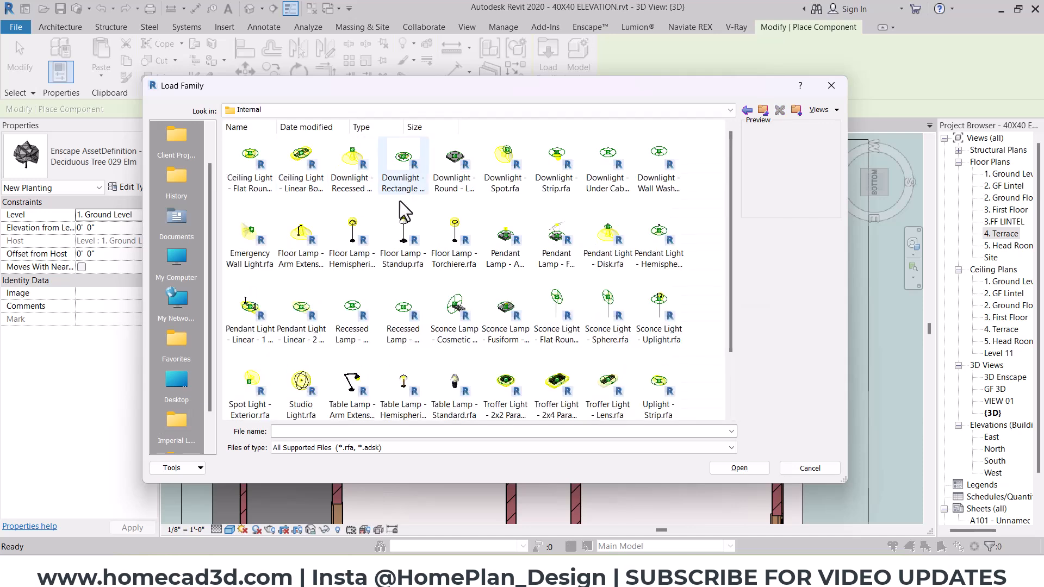
left_click_drag(733, 214, 736, 243)
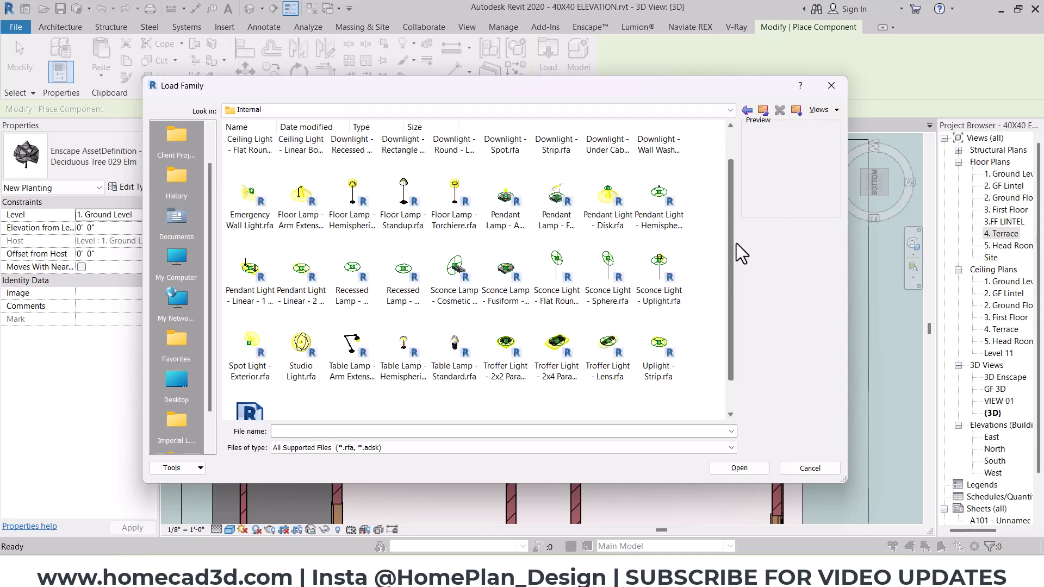
left_click(392, 280)
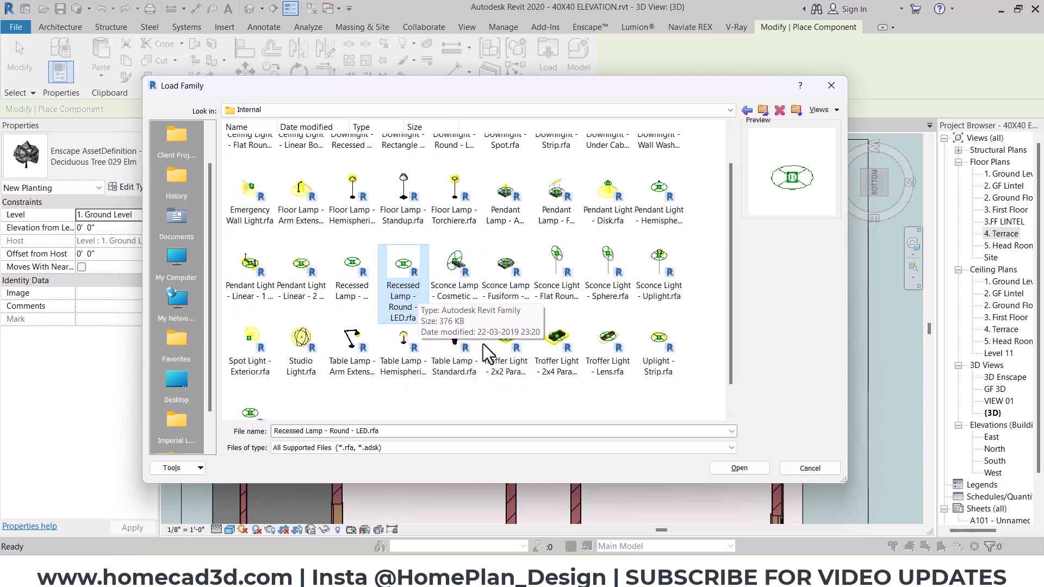
left_click(739, 467)
left_click(251, 263)
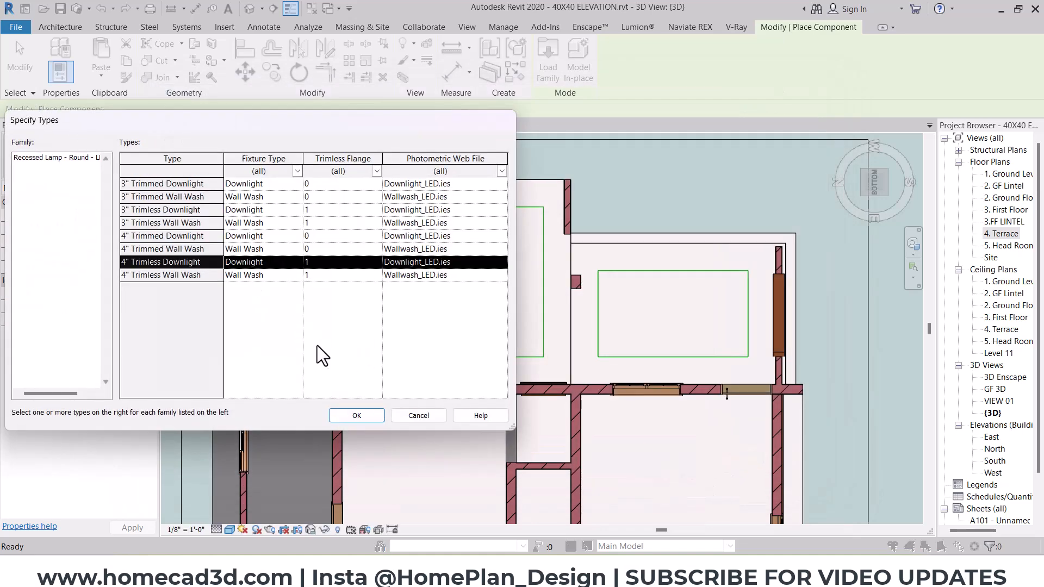
left_click(346, 413)
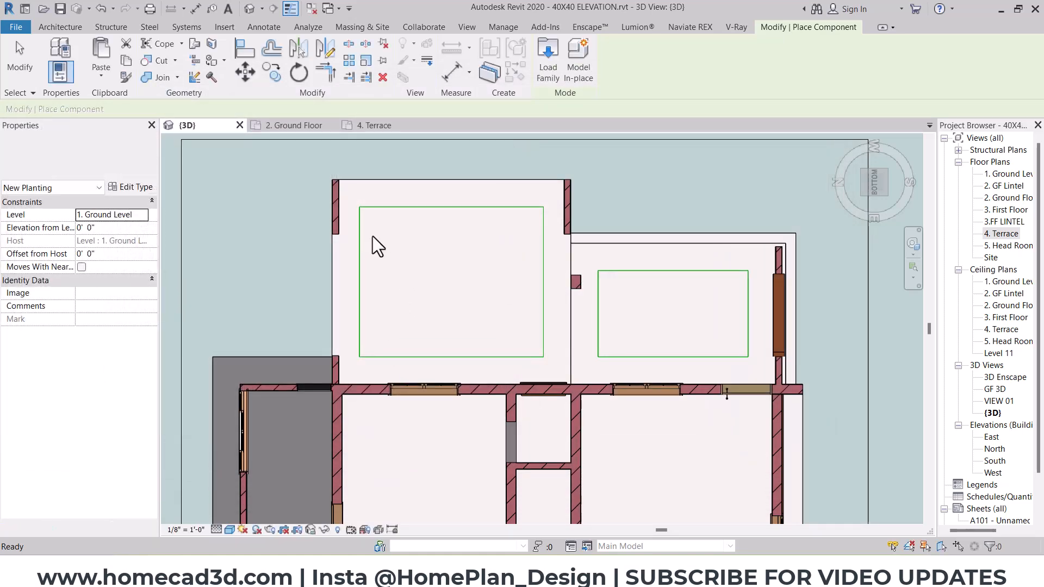
Place 4" Trimless Downlights on the two upper corners of the larger rectangle
left_click(543, 207)
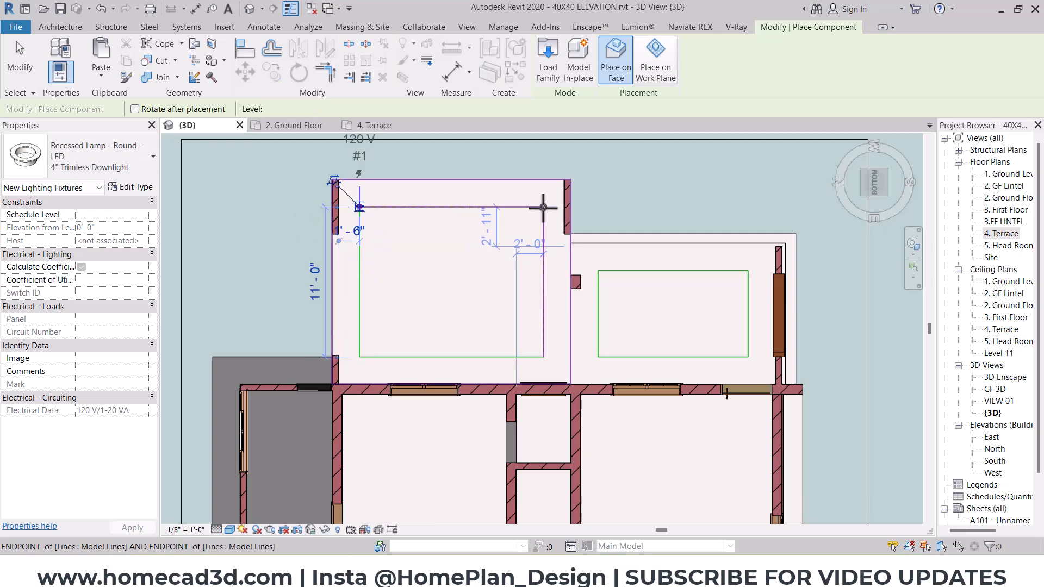
scroll(546, 206, "up", 2)
key("Escape")
key("Escape")
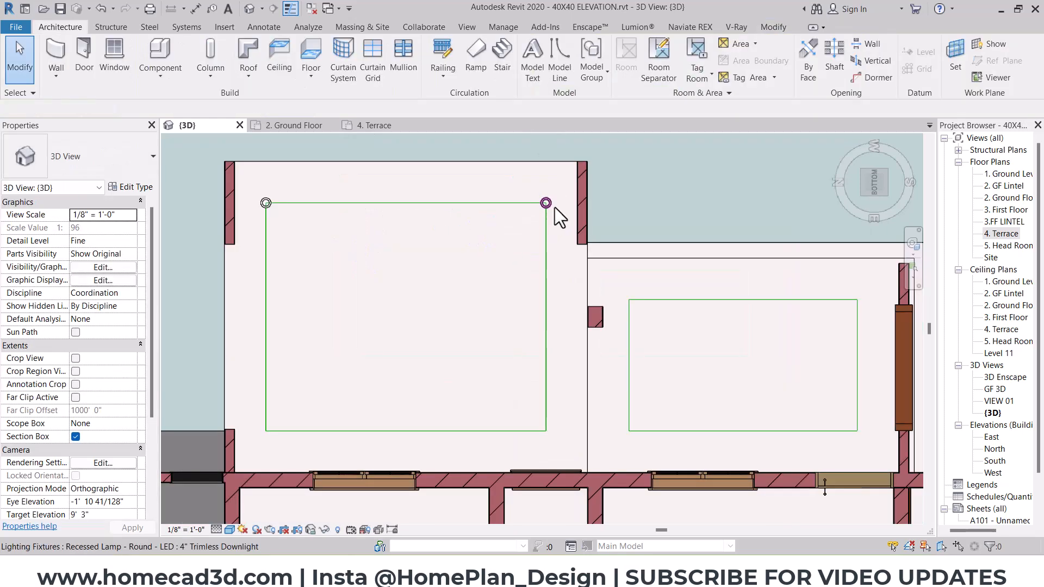
Replace the upper-right corner lamp with a linear array of 4 downlights running from the upper-left corner along the rectangle's top edge
left_click(266, 205)
left_click(349, 61)
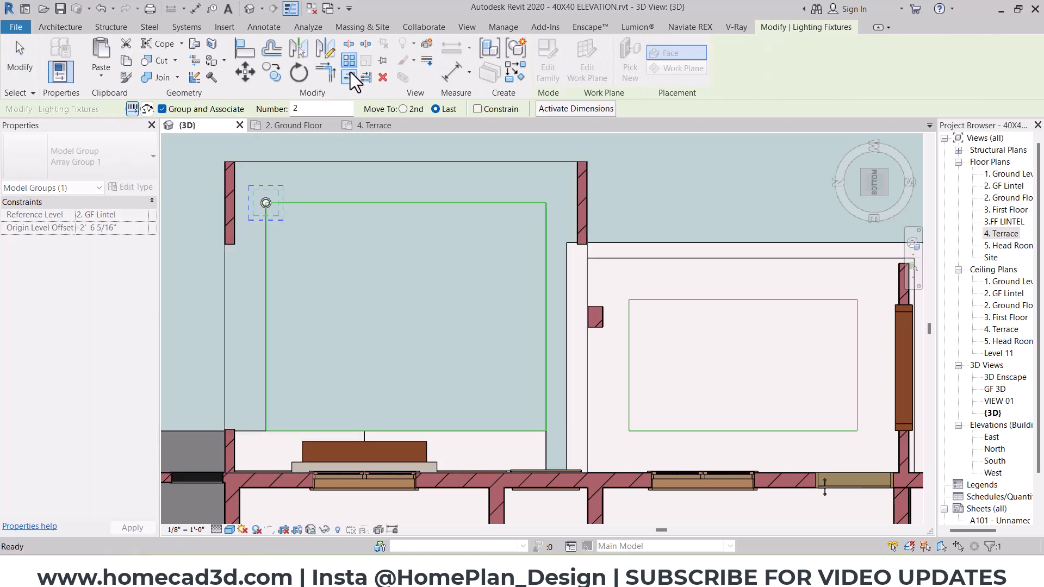
scroll(284, 208, "up", 2)
left_click(258, 259)
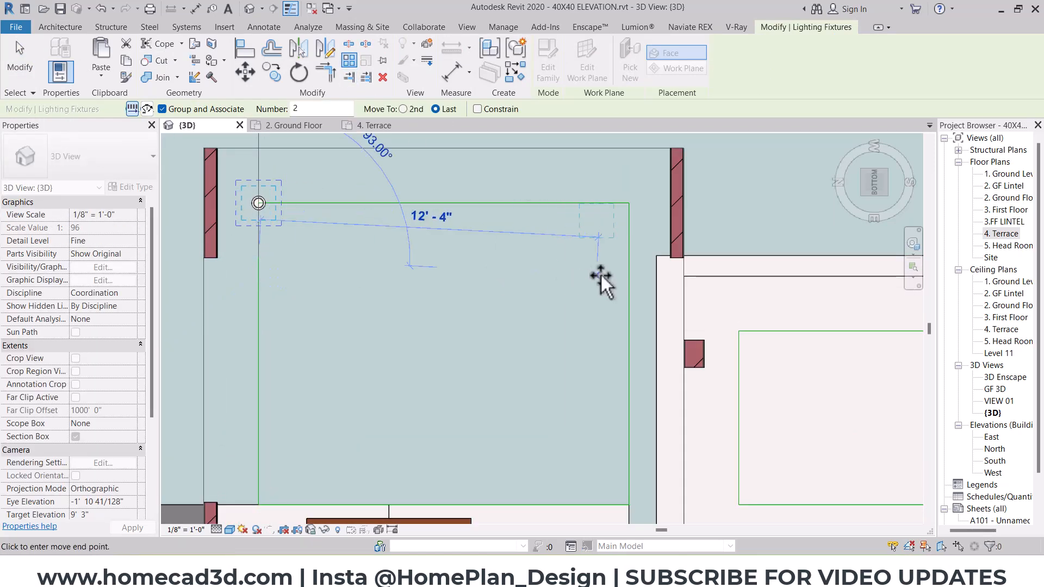
left_click(628, 262)
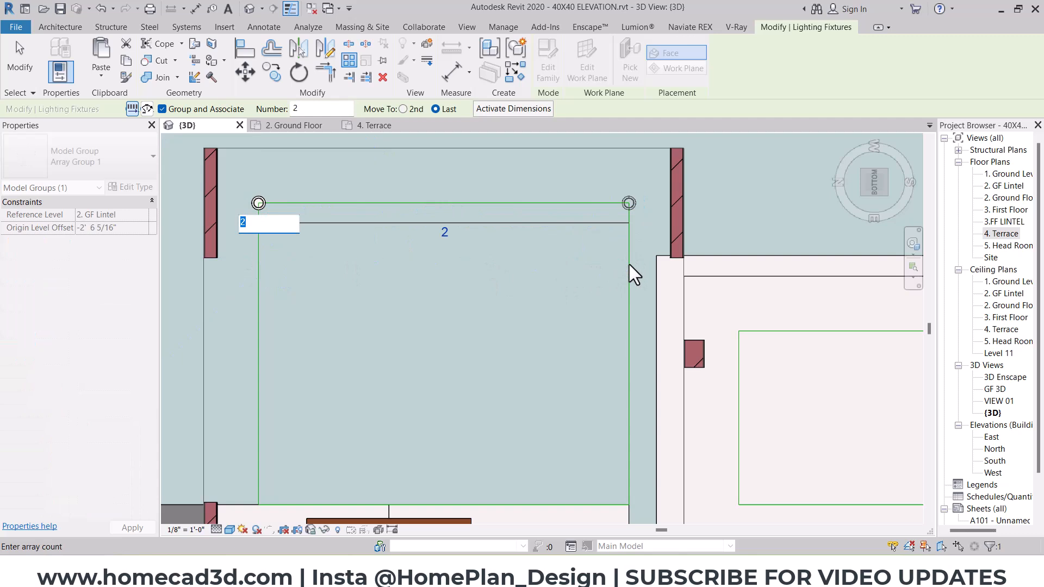
type("4")
key("Return")
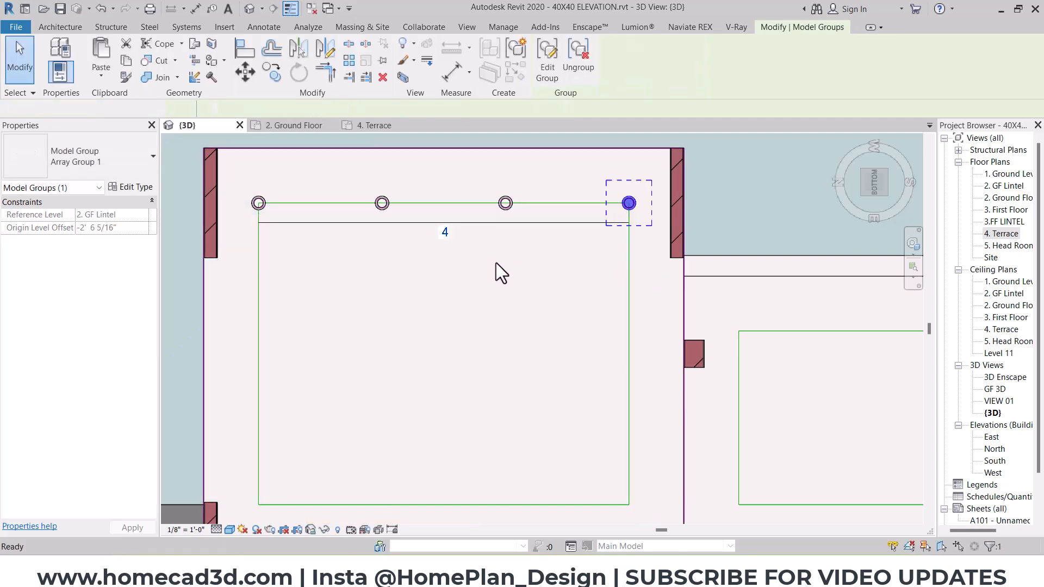
Copy the row of four downlights to the larger rectangle's bottom edge and ungroup the copies
left_click(272, 71)
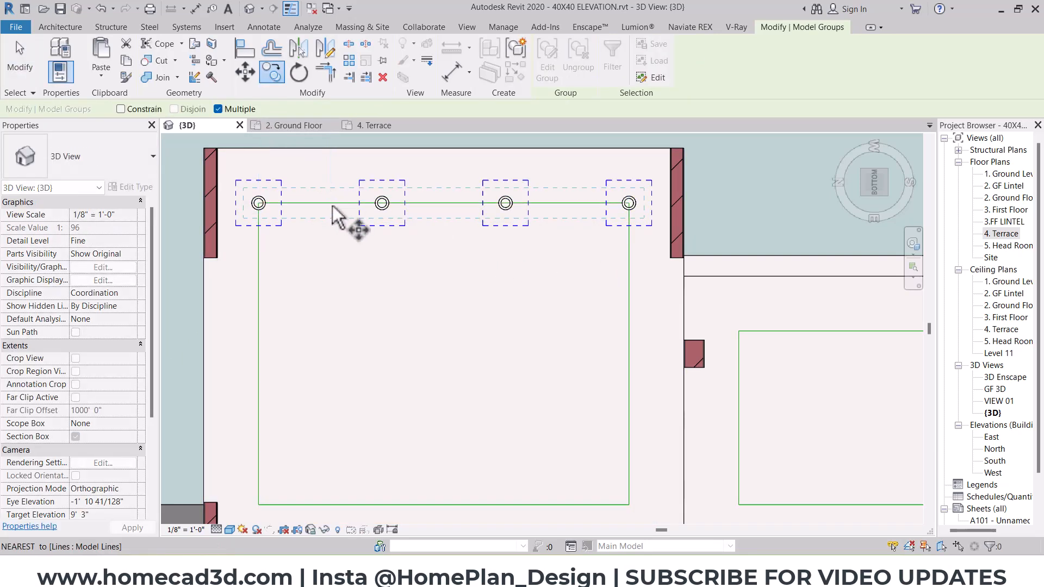
left_click(332, 505)
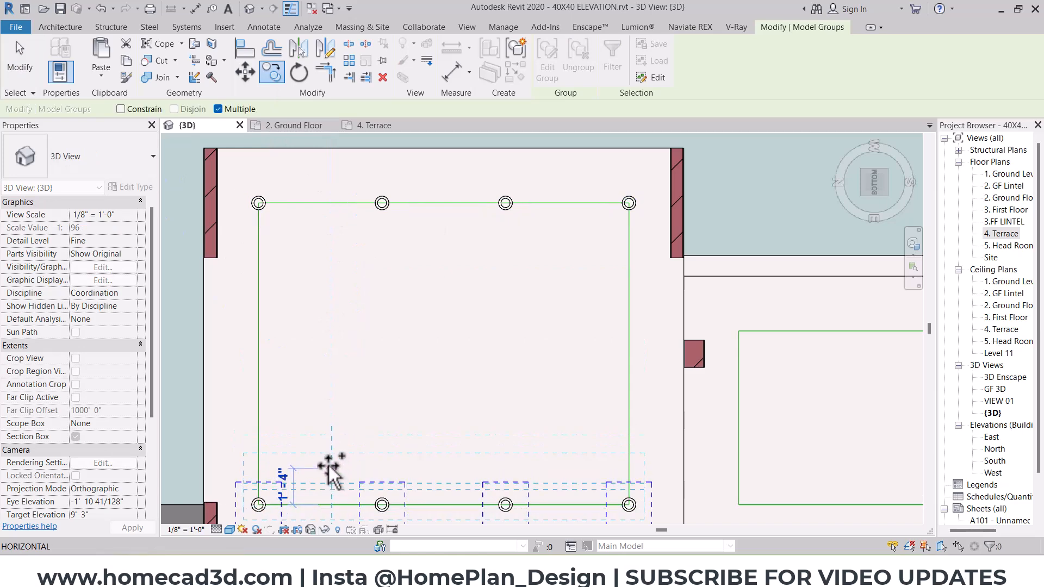
key("Escape")
left_click(577, 61)
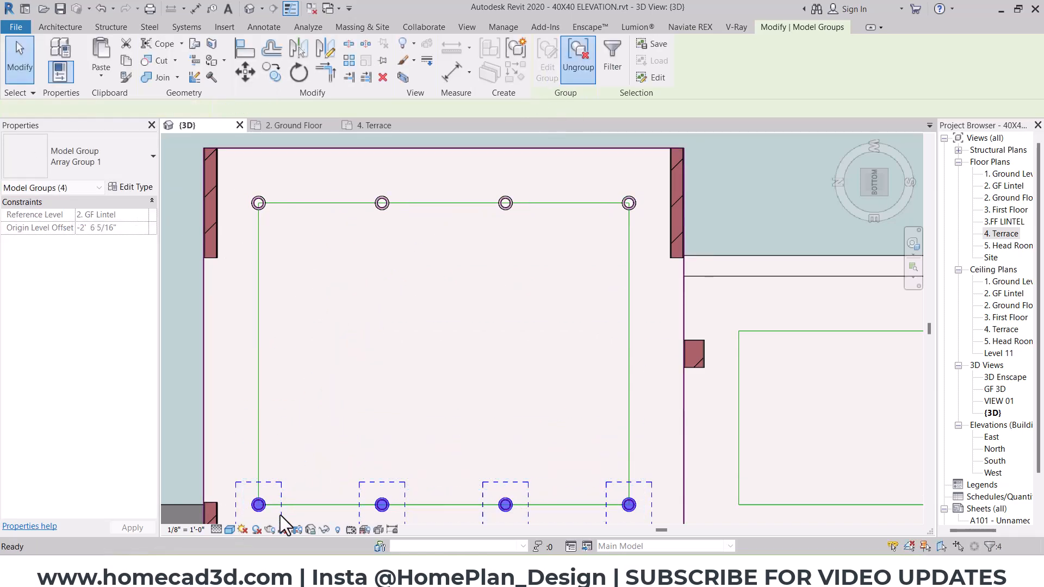
key("Escape")
Add matching downlights at the midpoints of the larger rectangle's left and right sides
left_click(260, 504)
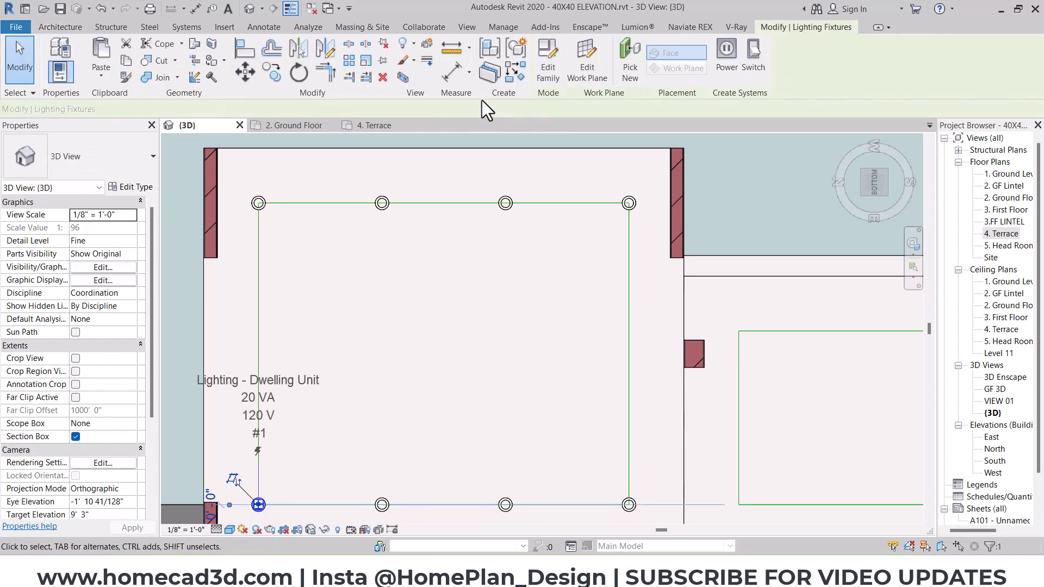
left_click(514, 81)
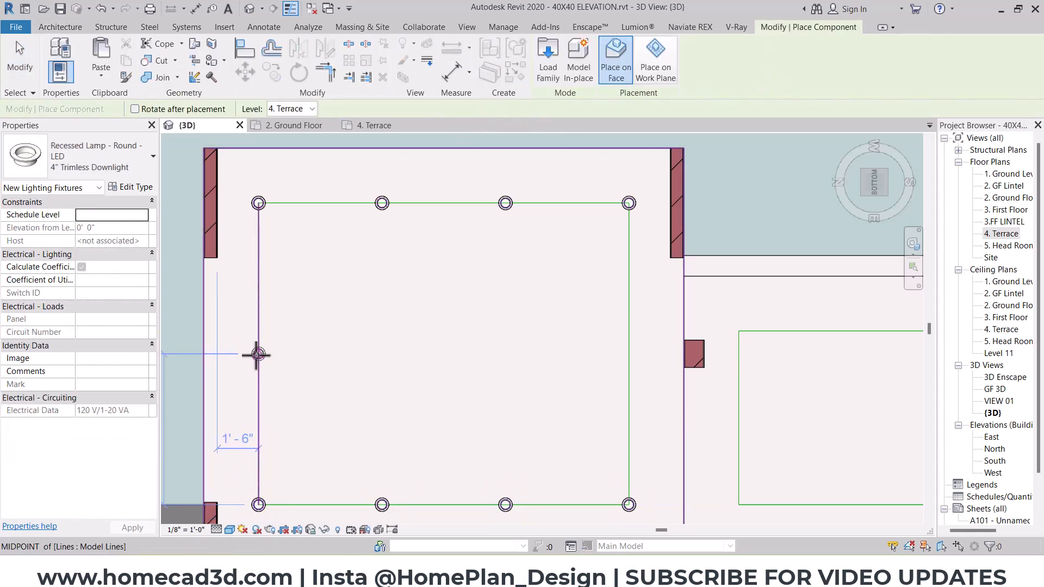
left_click(277, 355)
left_click(631, 354)
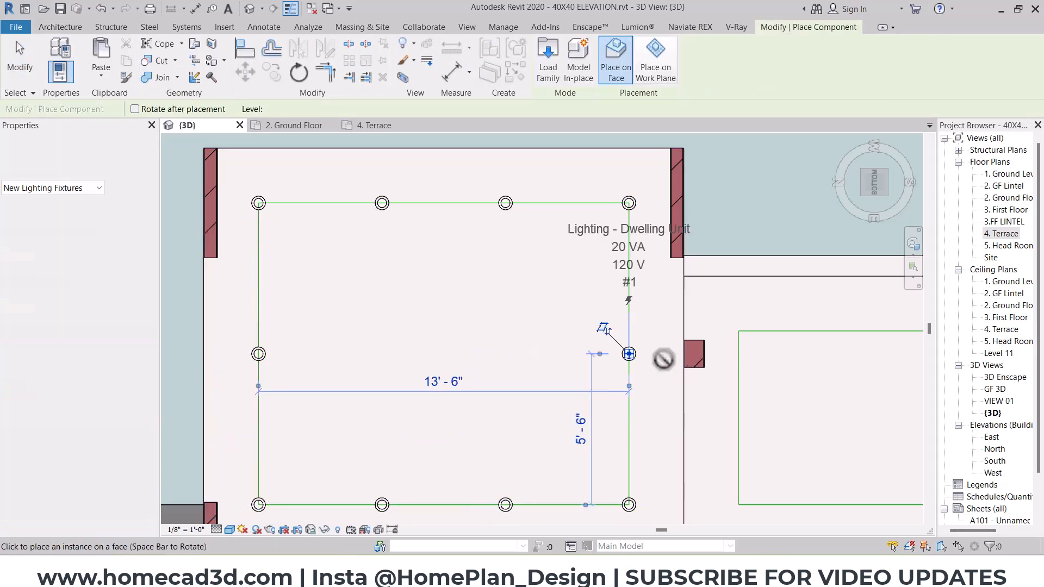
Place 4" Trimless Downlights at the corners and side midpoints of the smaller rectangle
middle_click_drag(698, 379, 331, 347)
left_click(372, 299)
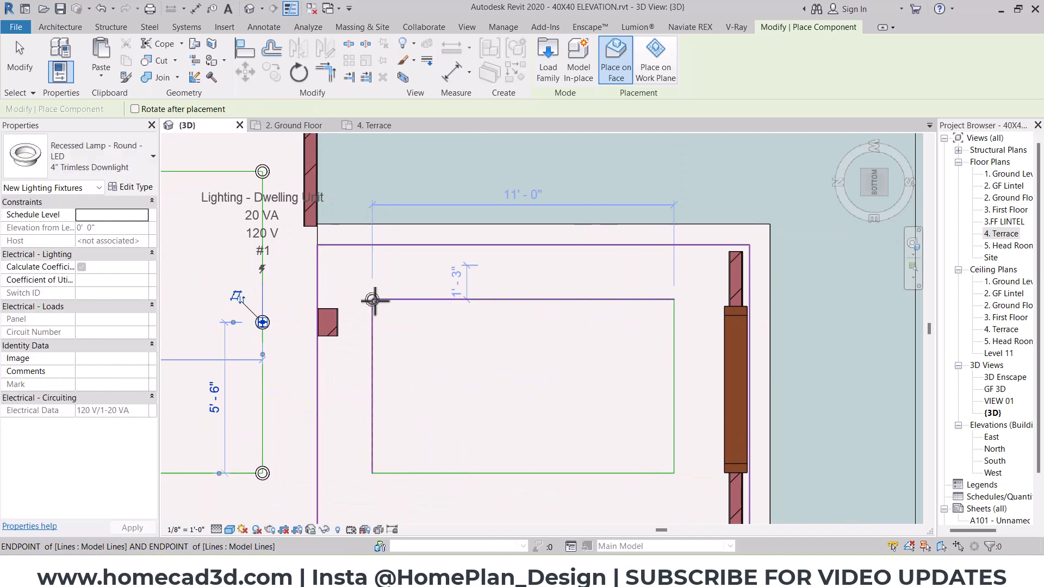
left_click(523, 299)
left_click(673, 299)
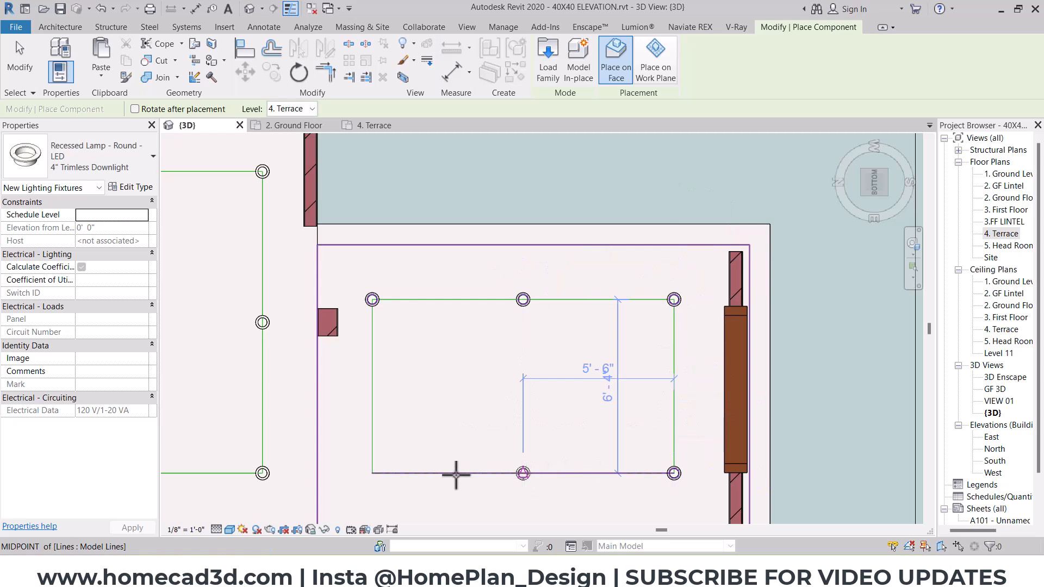
left_click(507, 474)
left_click(372, 464)
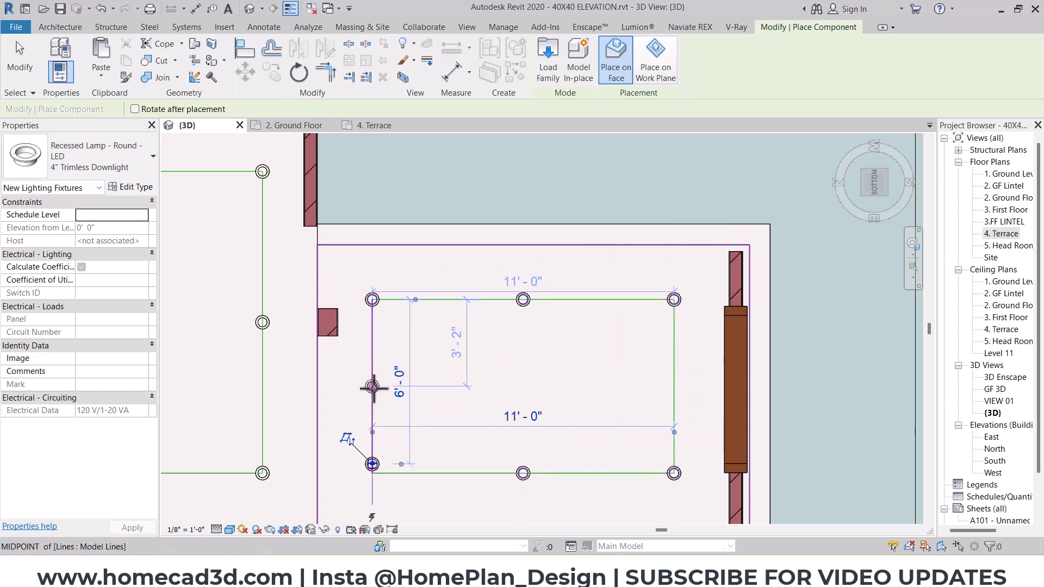
left_click(673, 386)
key("Escape")
key("Escape")
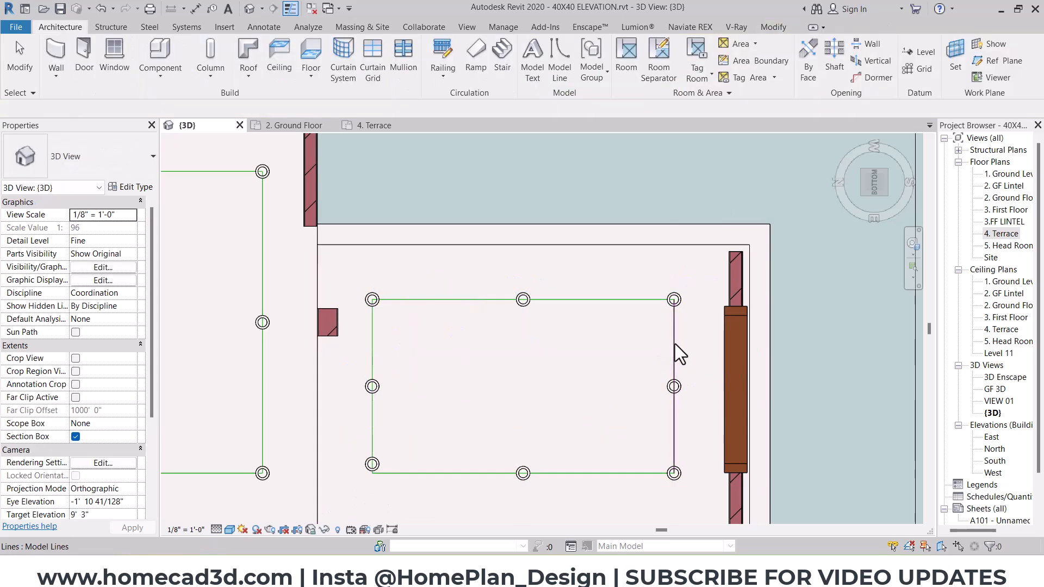
Delete the smaller and larger guide rectangles, leaving the downlights on both slab undersides
left_click(674, 343)
scroll(674, 343, "down", 3)
key("Delete")
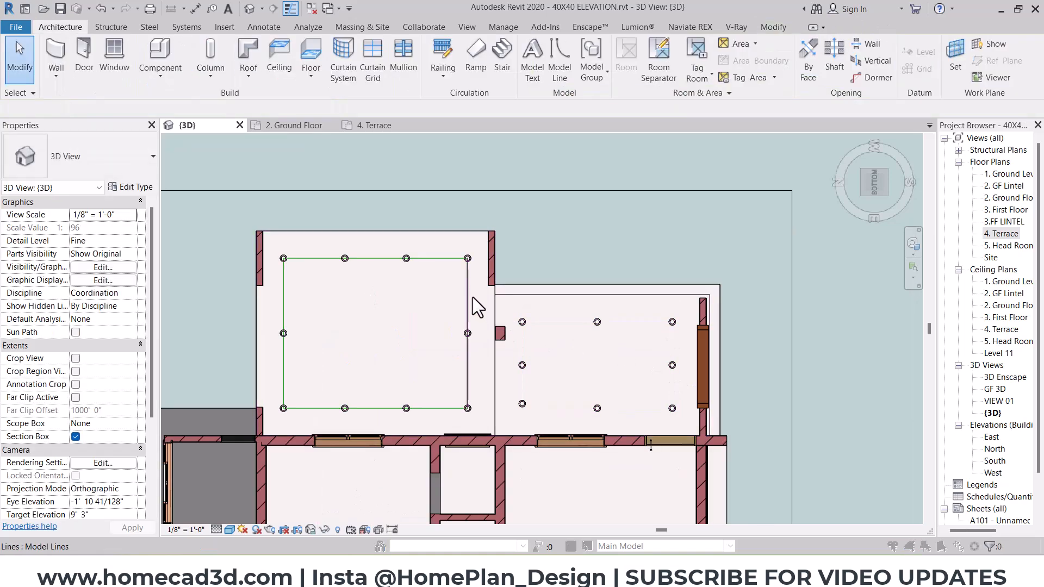
scroll(490, 299, "down", 3)
middle_click_drag(546, 291, 527, 342, "shift")
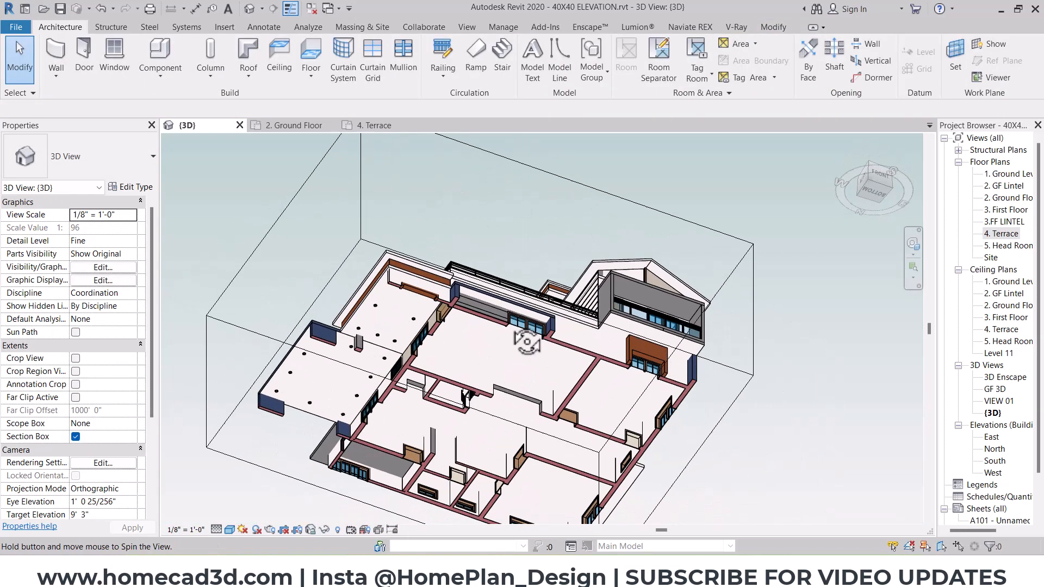
Place a matching 4" Trimless Downlight on the narrow recessed slab, about 1'-7" from its west end wall and 0'-9" from the outer edge
left_click(881, 195)
scroll(435, 206, "up", 5)
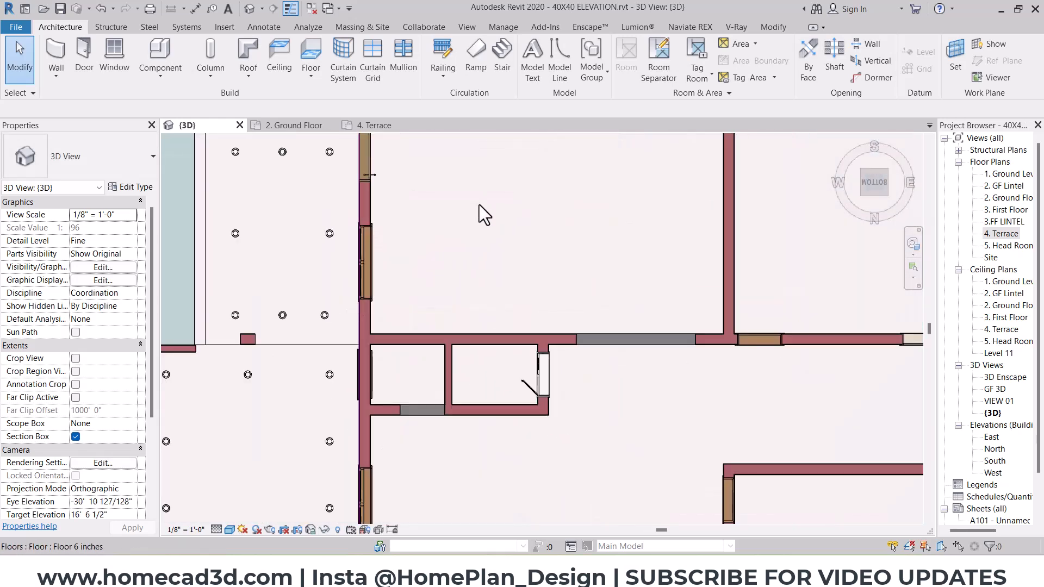
scroll(421, 314, "up", 2)
left_click(216, 395)
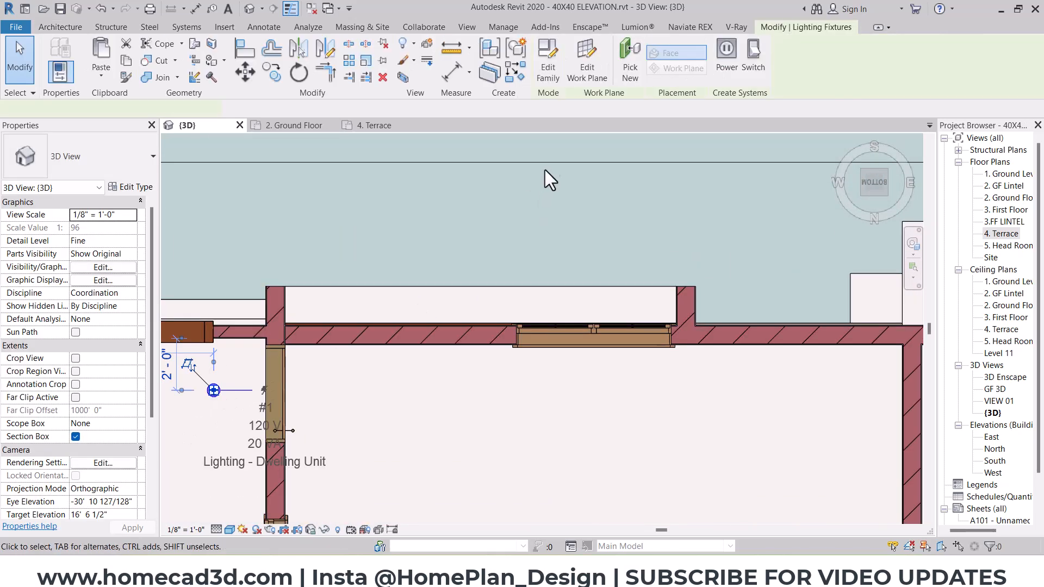
key("c")
key("s")
scroll(304, 310, "up", 1)
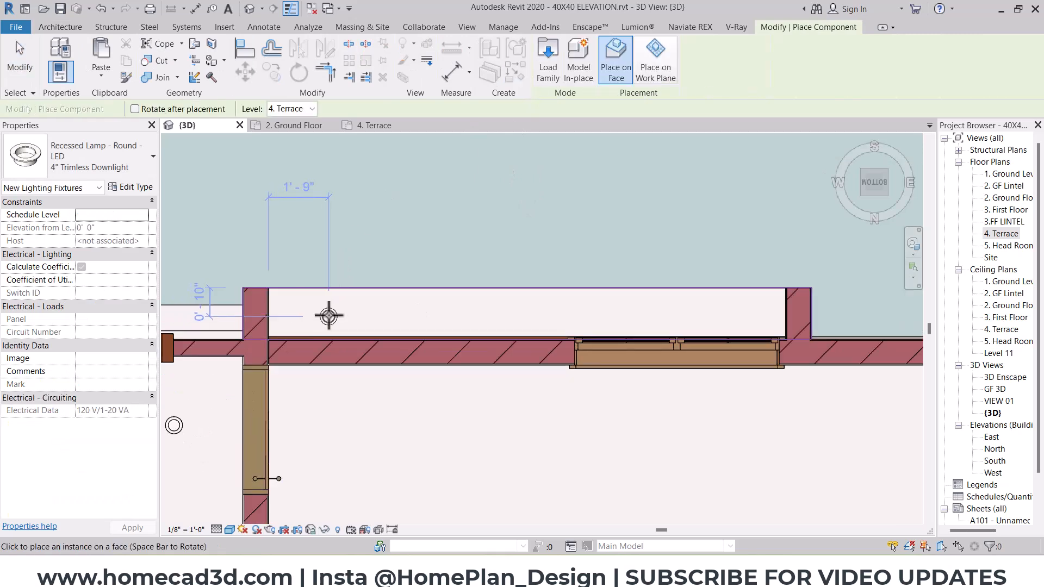
scroll(325, 314, "up", 3)
left_click(322, 314)
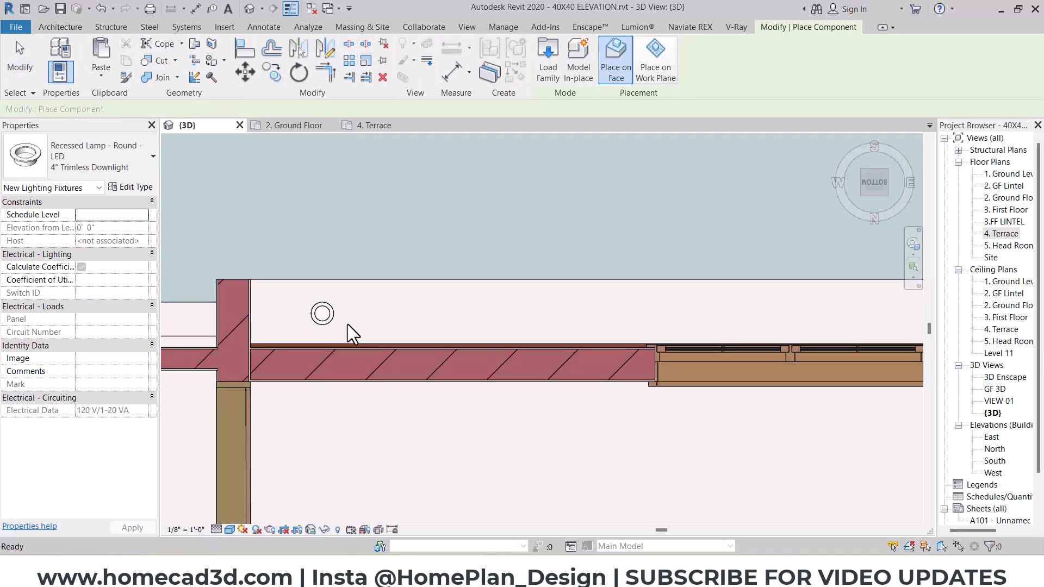
key("Escape")
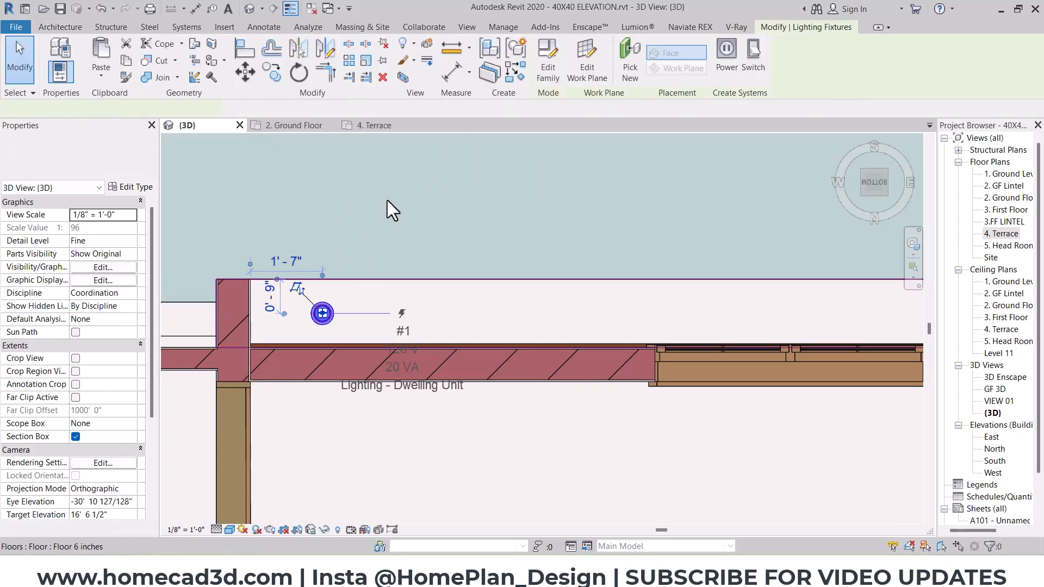
Create a linear array of 3 downlights along the narrow slab, spanning about 12'-1" to its east end
left_click(351, 60)
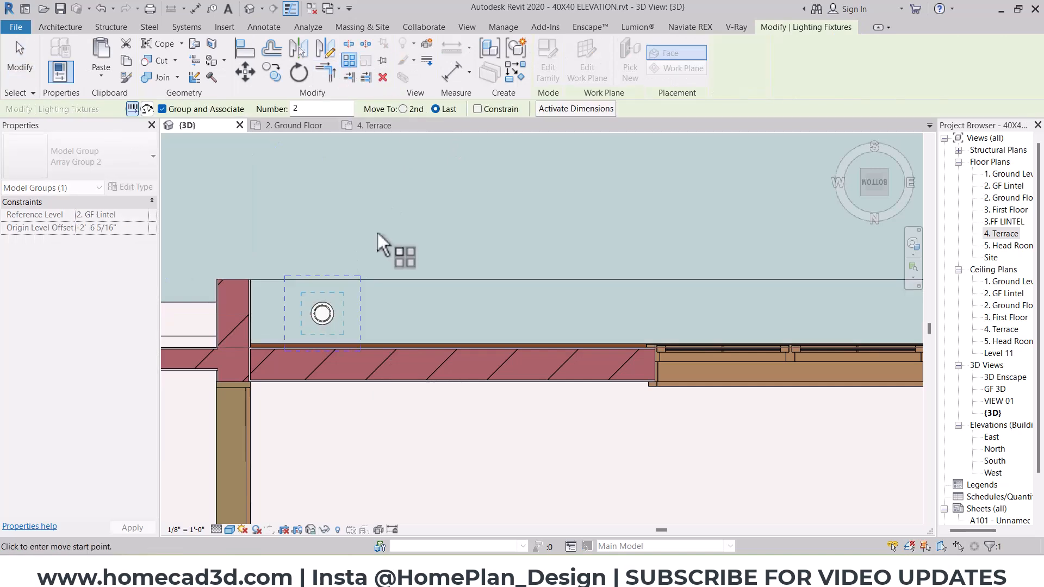
scroll(337, 315, "down", 2)
left_click(338, 315)
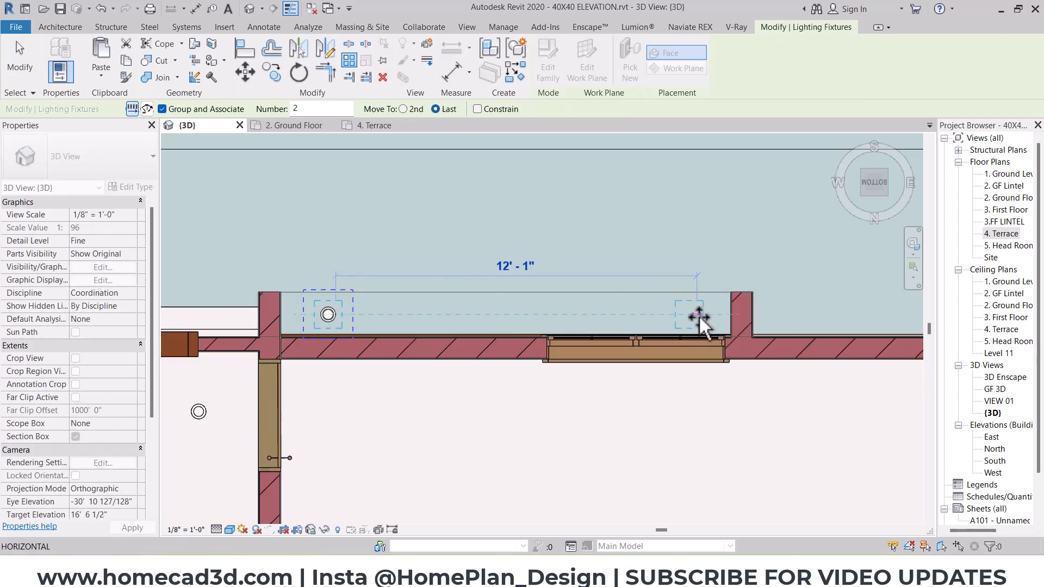
left_click(698, 316)
type("3")
key("Return")
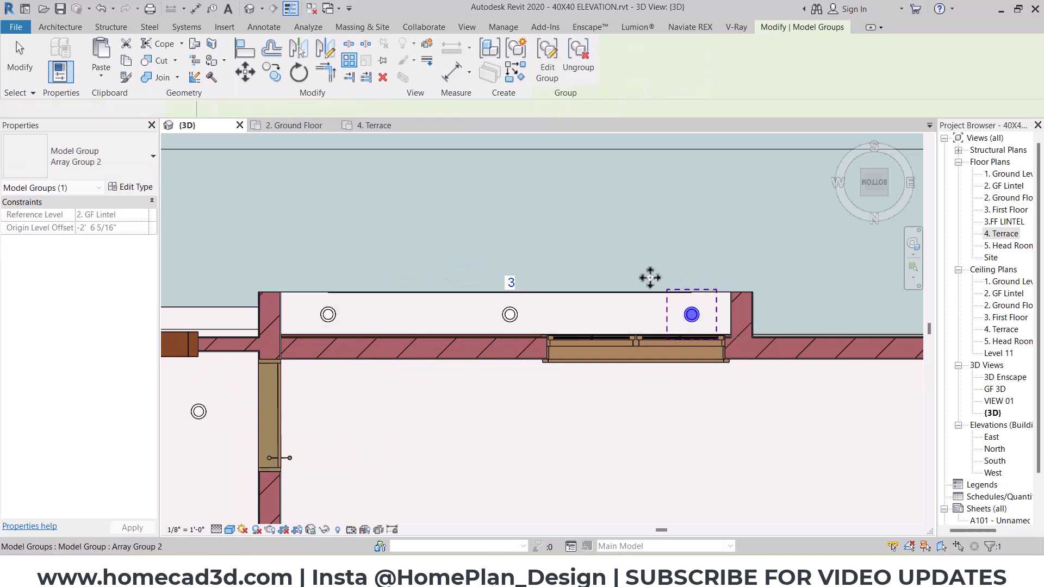
key("Escape")
Place a matching downlight near the west end of the projecting slab over the brown window box, about 2'-0" off the wall
middle_click_drag(618, 237, 429, 241)
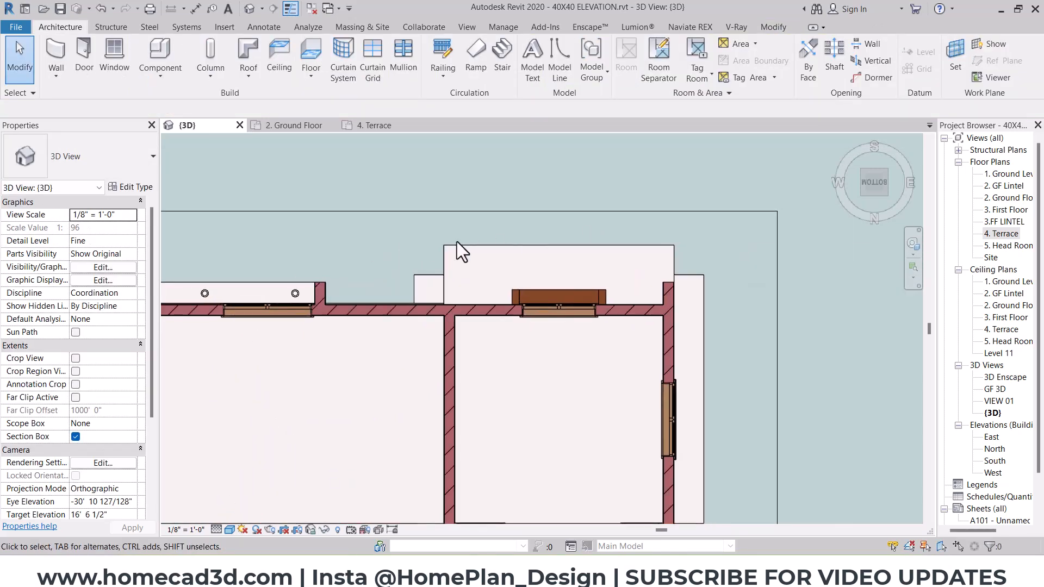
scroll(426, 222, "up", 1)
left_click(297, 280)
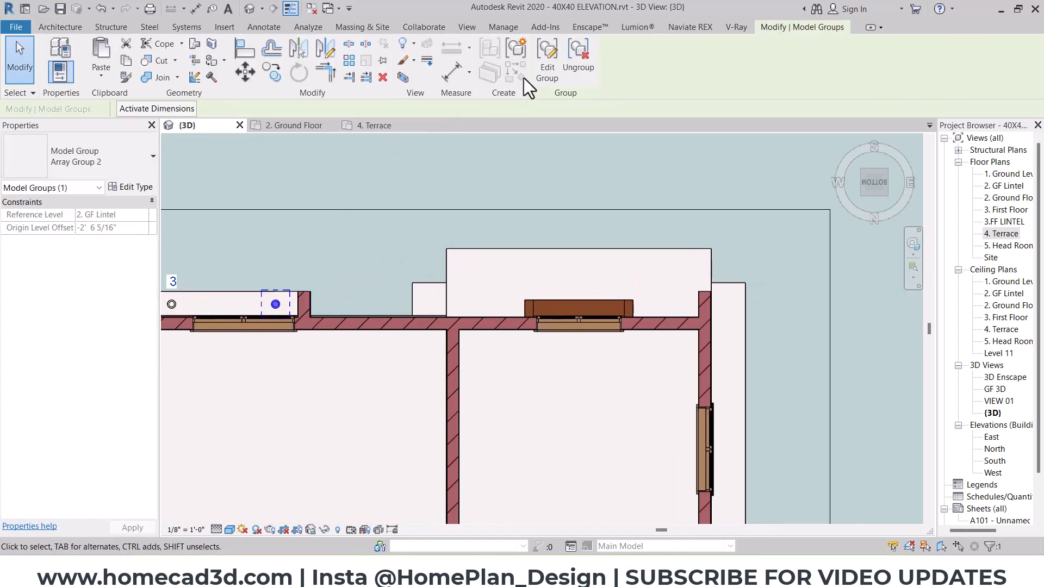
left_click(515, 80)
scroll(475, 282, "up", 2)
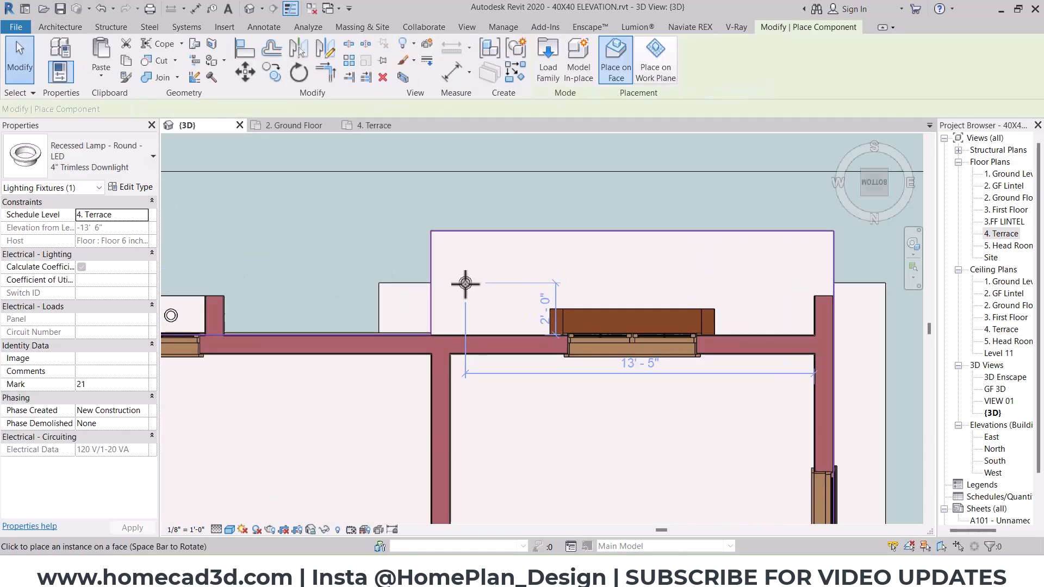
left_click(465, 283)
key("Escape")
key("Escape")
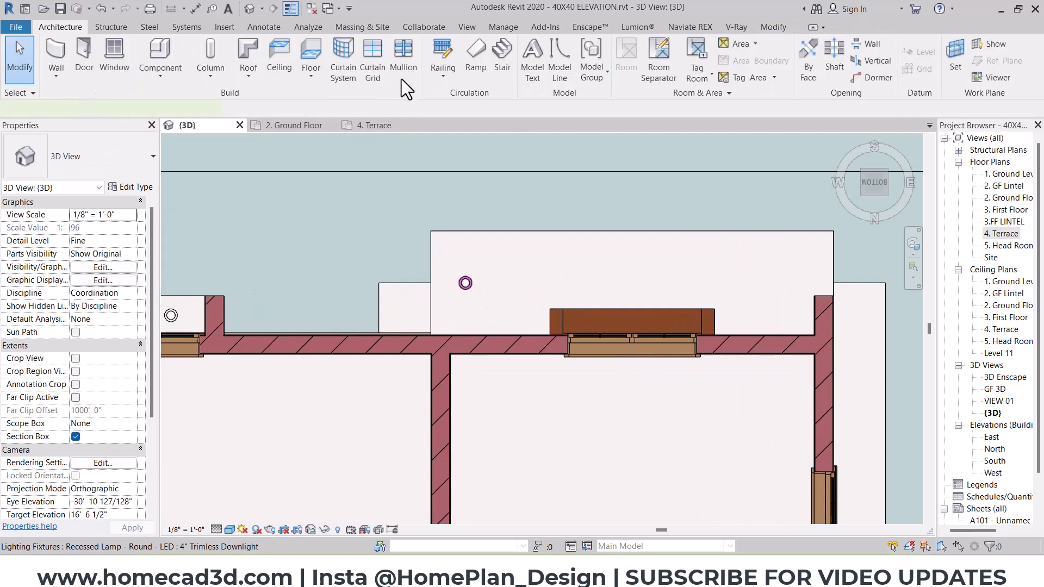
Array that downlight as 3 lamps along the projecting slab, spanning about 12'-10" to its east end
left_click(465, 283)
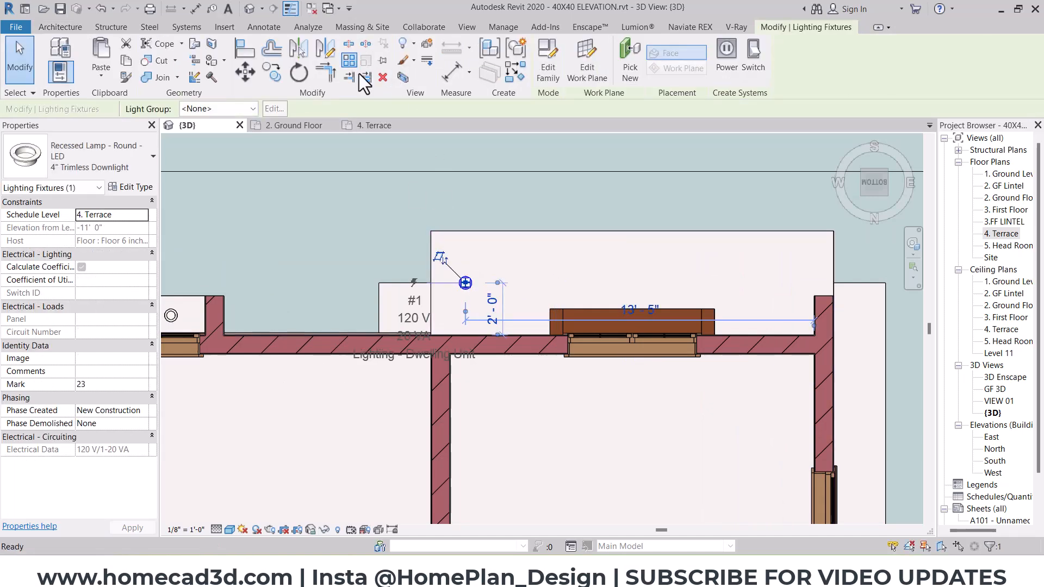
left_click(349, 61)
left_click(478, 284)
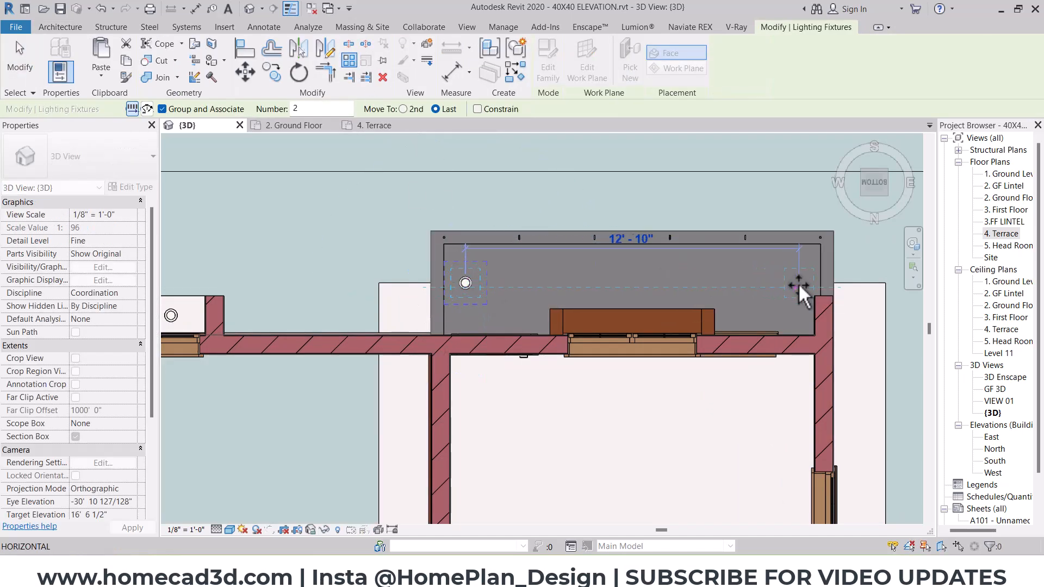
left_click(798, 283)
type("3")
key("Return")
Ungroup the middle downlight on the projecting slab and place a matching one on the underside of the brown window box
middle_click_drag(565, 326, 620, 351, "shift")
scroll(620, 351, "up", 1)
scroll(620, 351, "up", 2)
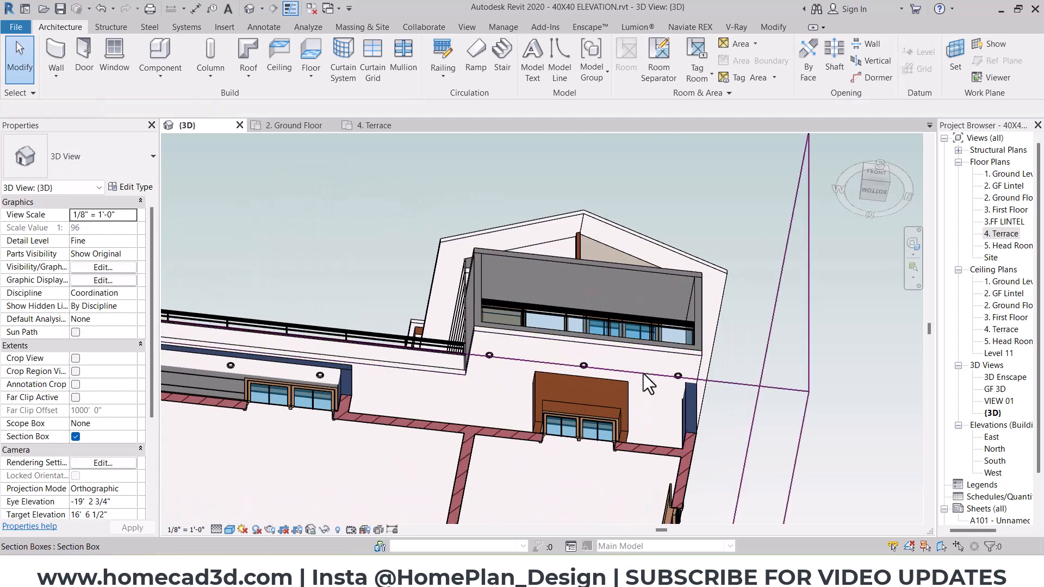
left_click(581, 364)
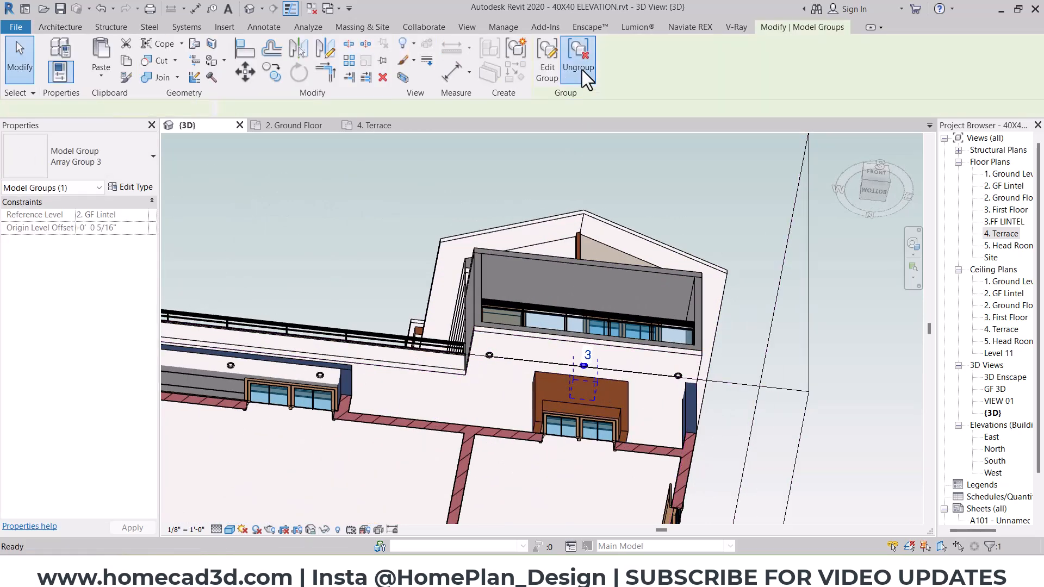
left_click(582, 69)
left_click(516, 72)
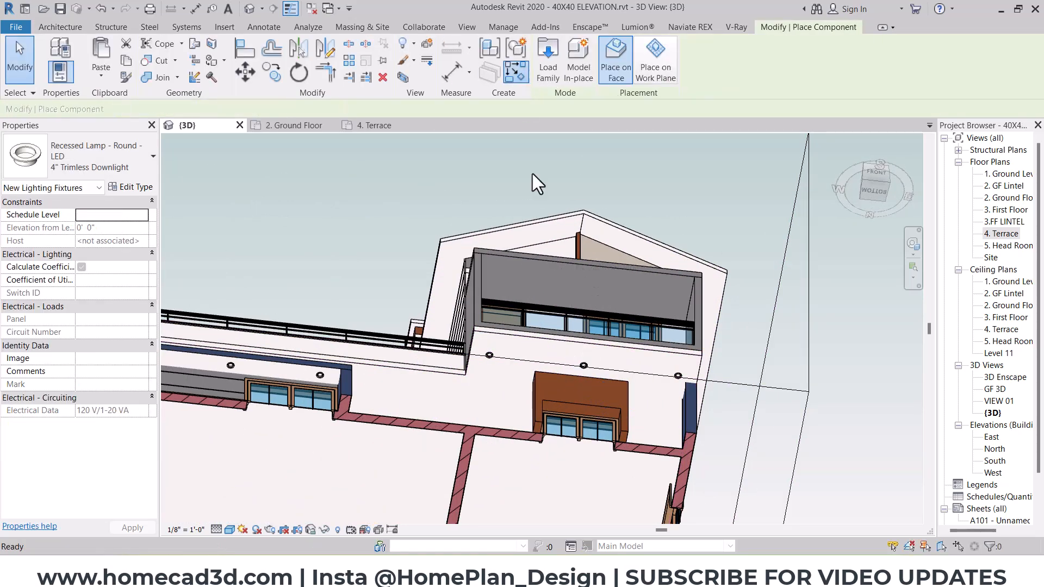
scroll(590, 427, "up", 5)
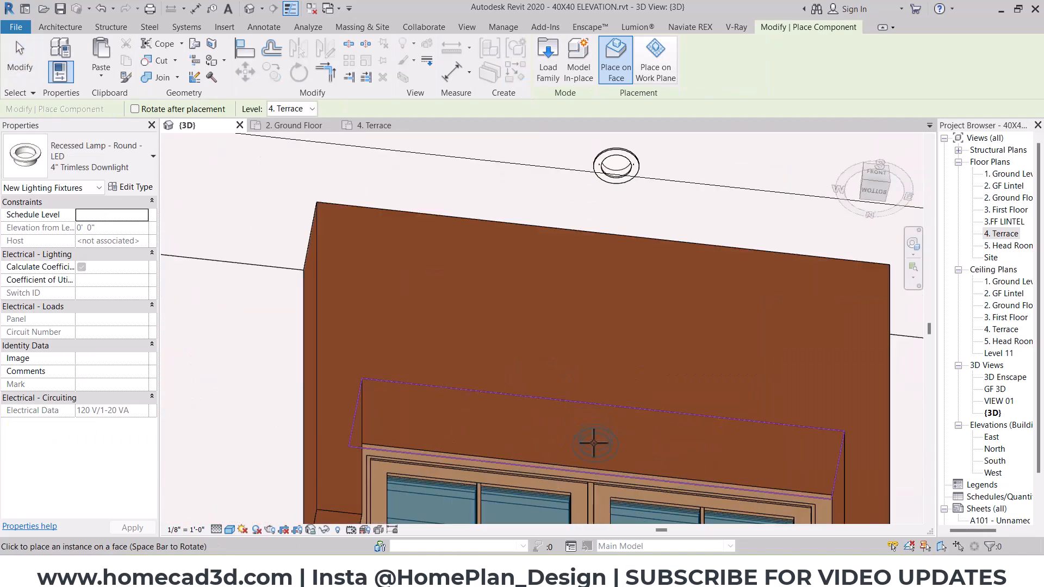
scroll(594, 441, "down", 5)
scroll(508, 393, "down", 3)
middle_click_drag(560, 291, 720, 273)
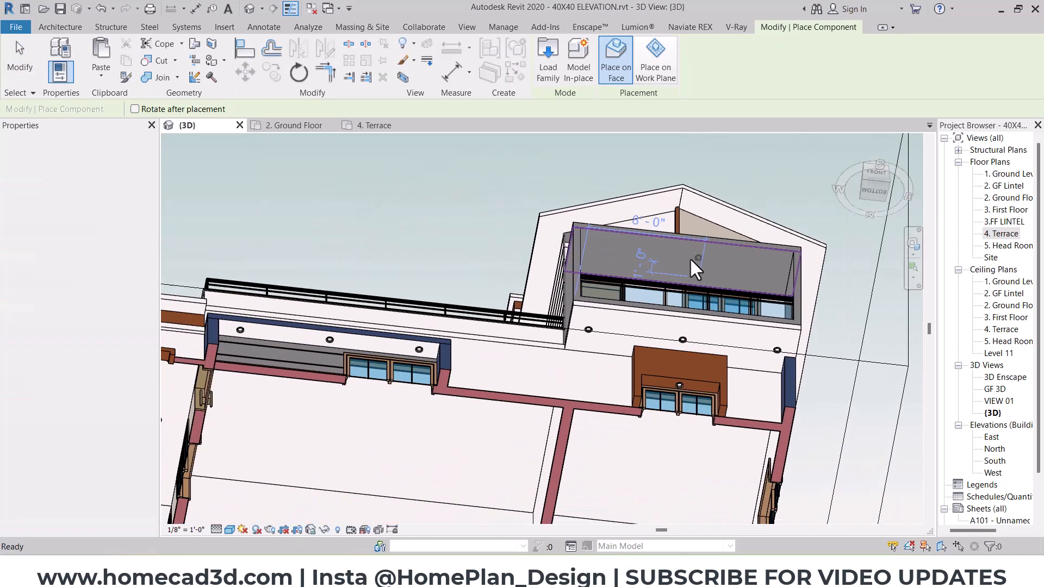
Place four 4" Trimless Downlights on the grey corner slab: one beside the side window, one at the corner and two along the front overhang
scroll(625, 250, "down", 2)
middle_click_drag(440, 288, 590, 276, "shift")
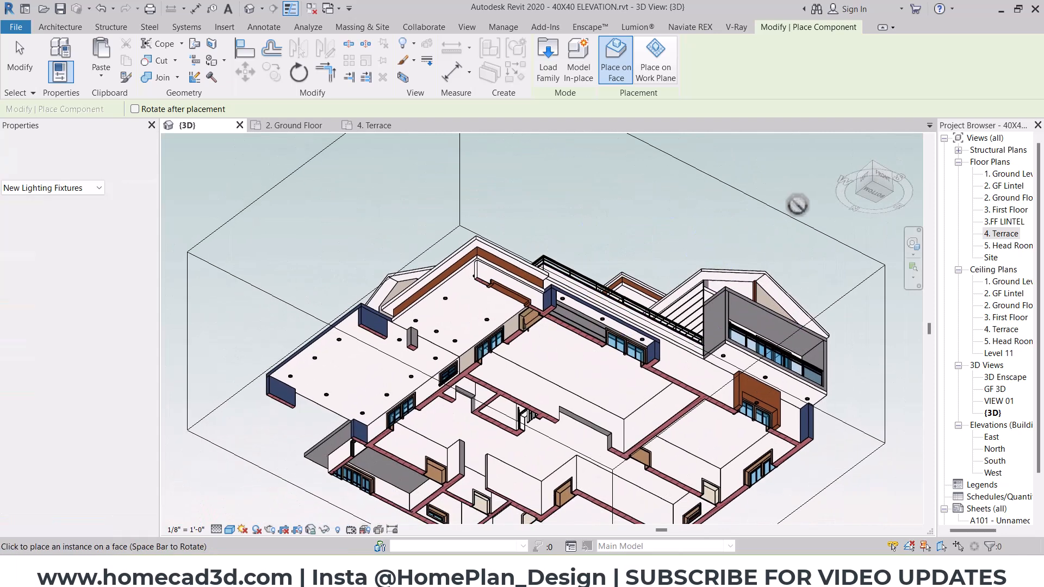
left_click(875, 197)
scroll(461, 459, "up", 2)
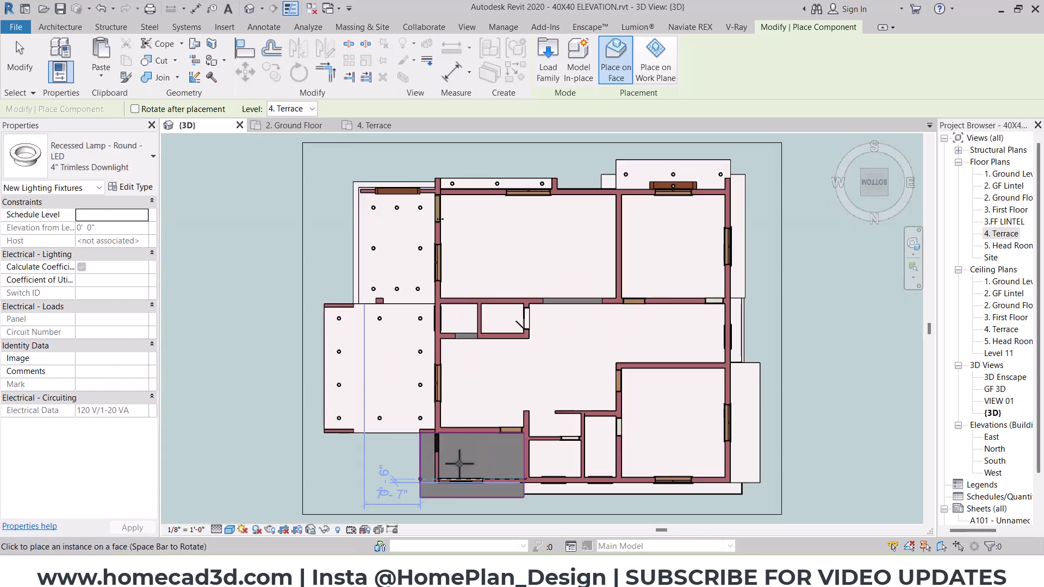
scroll(482, 325, "up", 3)
scroll(426, 292, "up", 3)
scroll(442, 240, "up", 2)
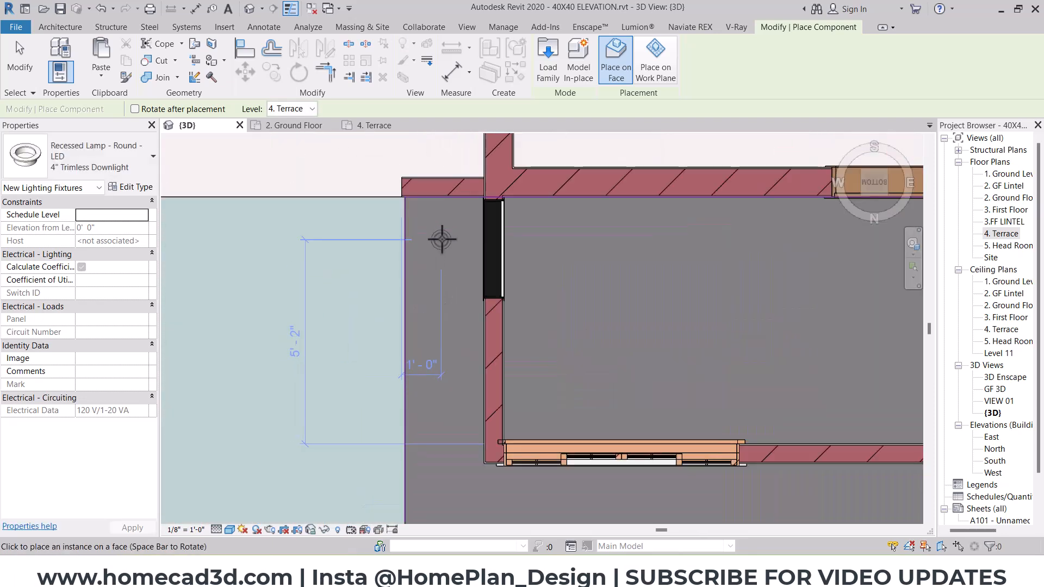
middle_click_drag(465, 316, 463, 240)
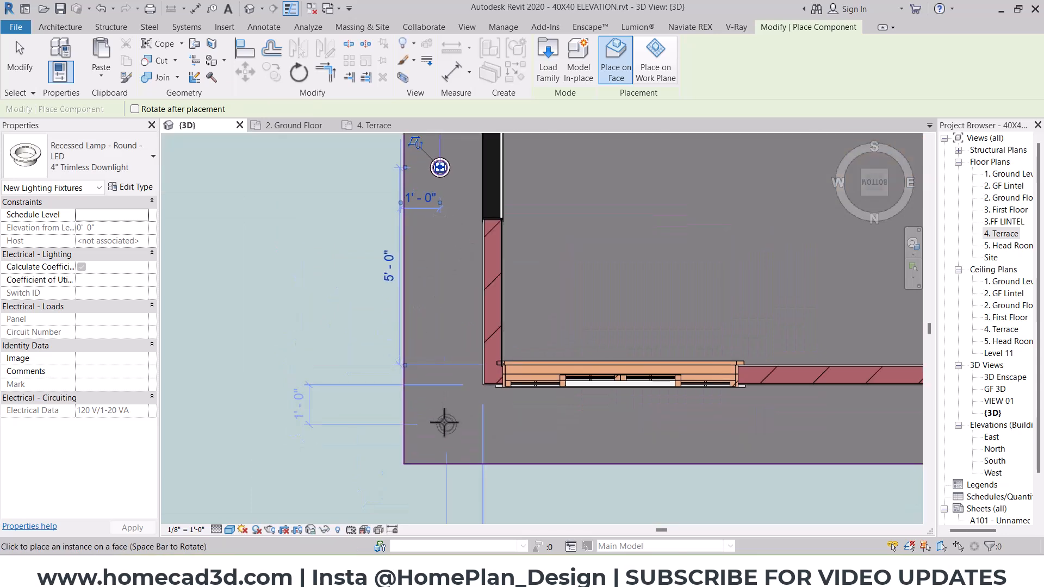
middle_click_drag(576, 421, 517, 425)
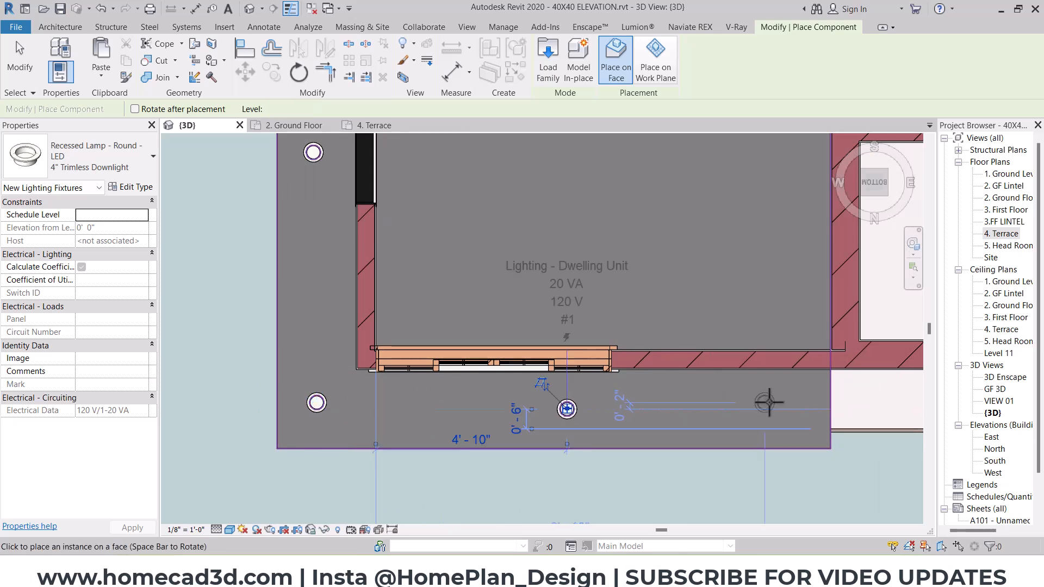
left_click(769, 411)
key("Escape")
key("Escape")
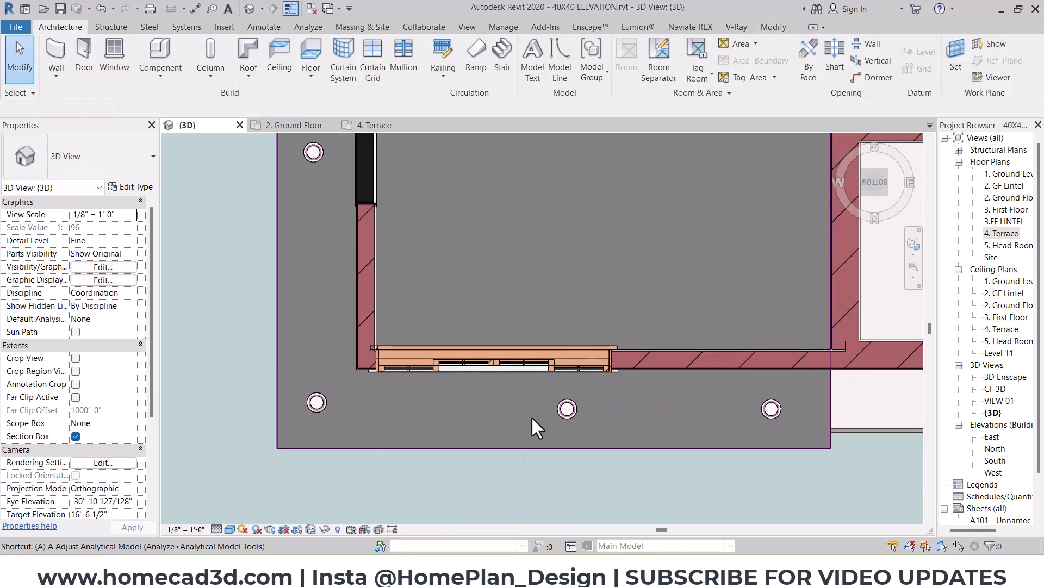
Replace the corner downlight on the grey slab with a copy of the middle overhang lamp, aligned horizontally with it
left_click(315, 405)
key("Delete")
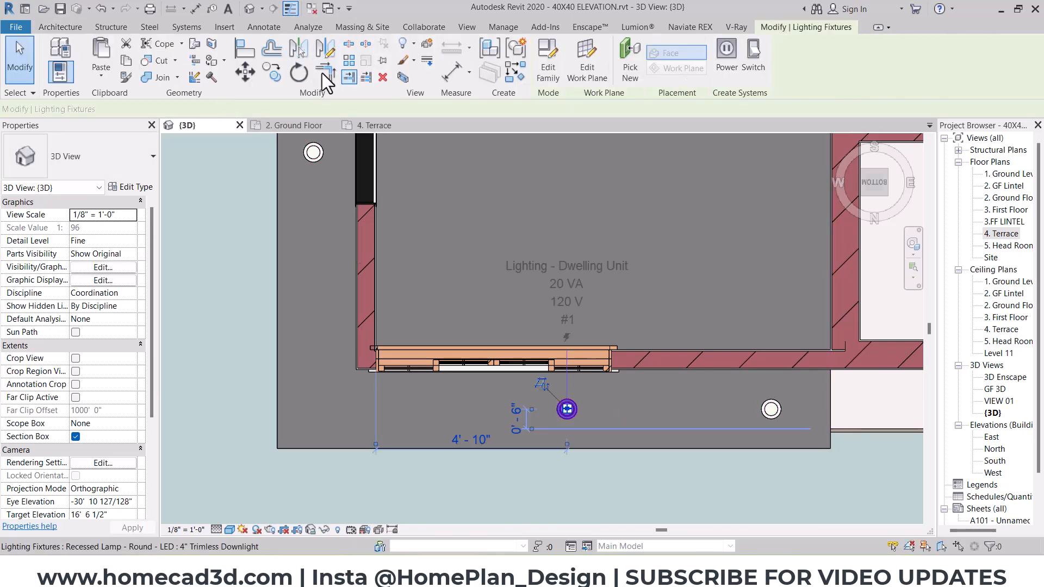
left_click(272, 73)
left_click(557, 409)
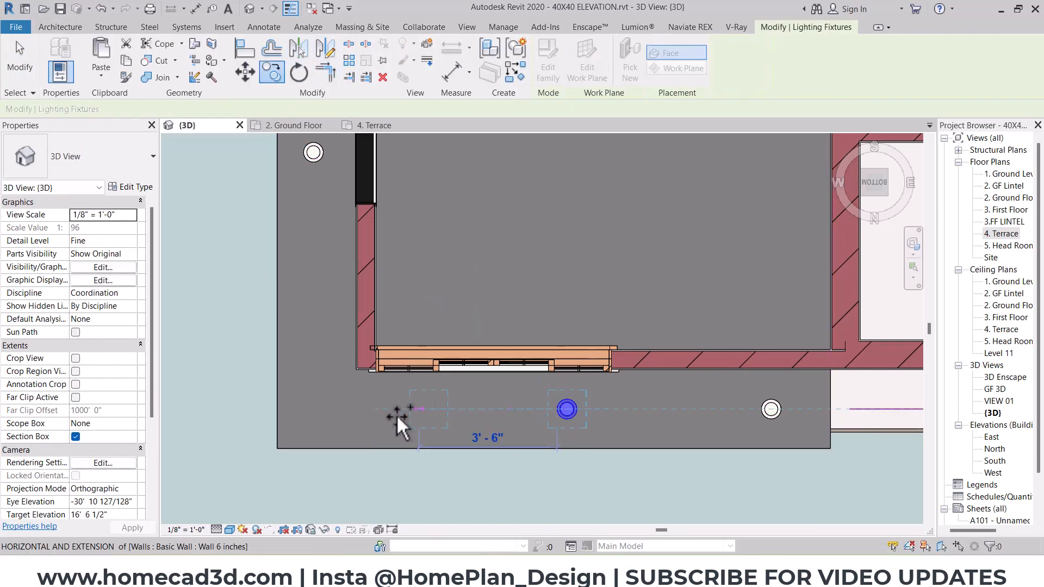
left_click(317, 410)
scroll(327, 411, "down", 4)
key("Escape")
key("Escape")
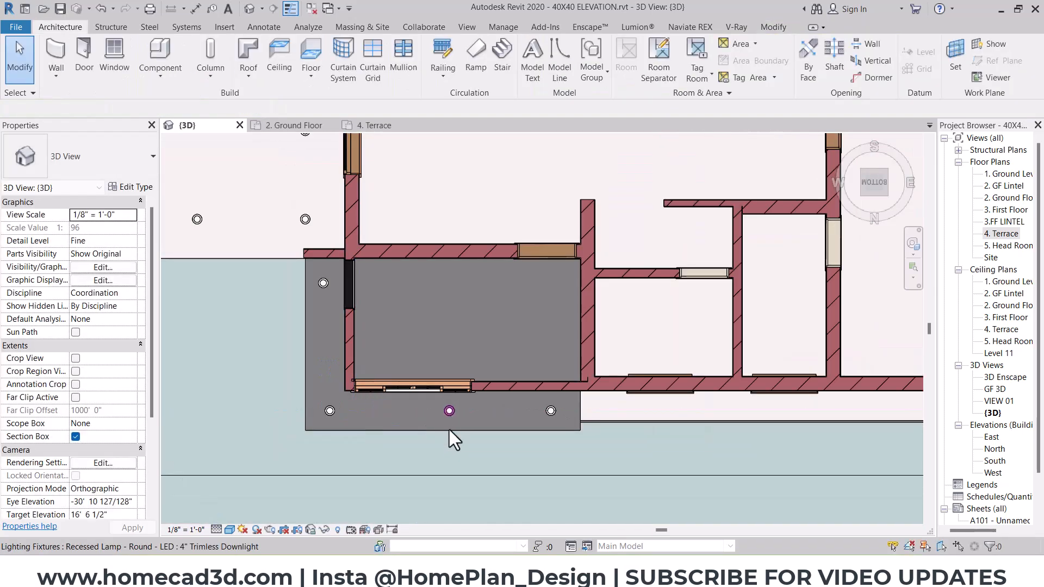
Shift the middle overhang downlight to 4'-6" from the corner wall of the grey slab
left_click(449, 425)
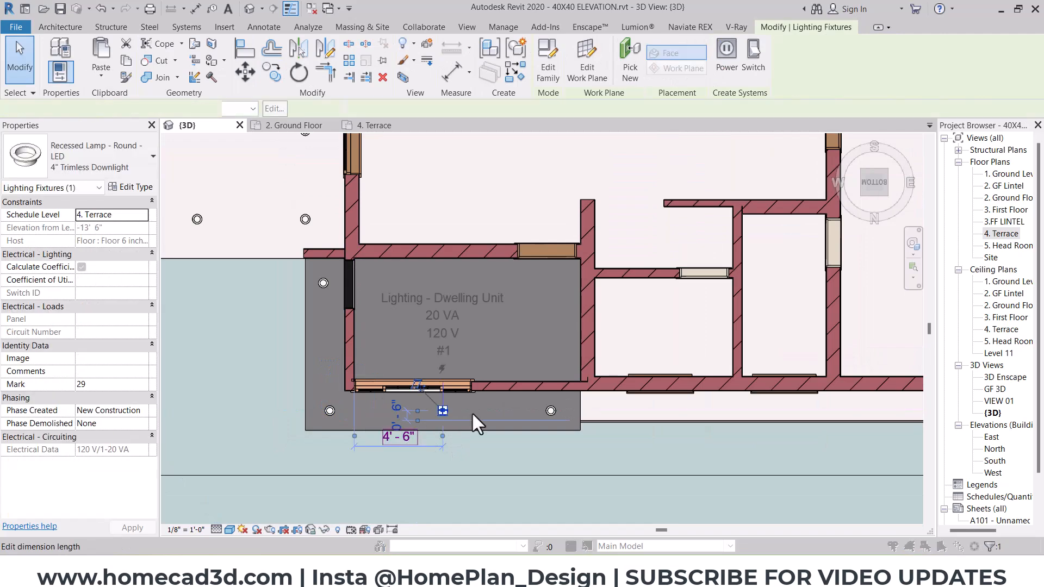
scroll(554, 248, "down", 4)
key("Escape")
Raise the bottom of the section box to cut through the first floor and expose the underside of its roof slabs
middle_click_drag(555, 249, 568, 378, "shift")
scroll(576, 364, "down", 1)
middle_click_drag(591, 310, 511, 335, "shift")
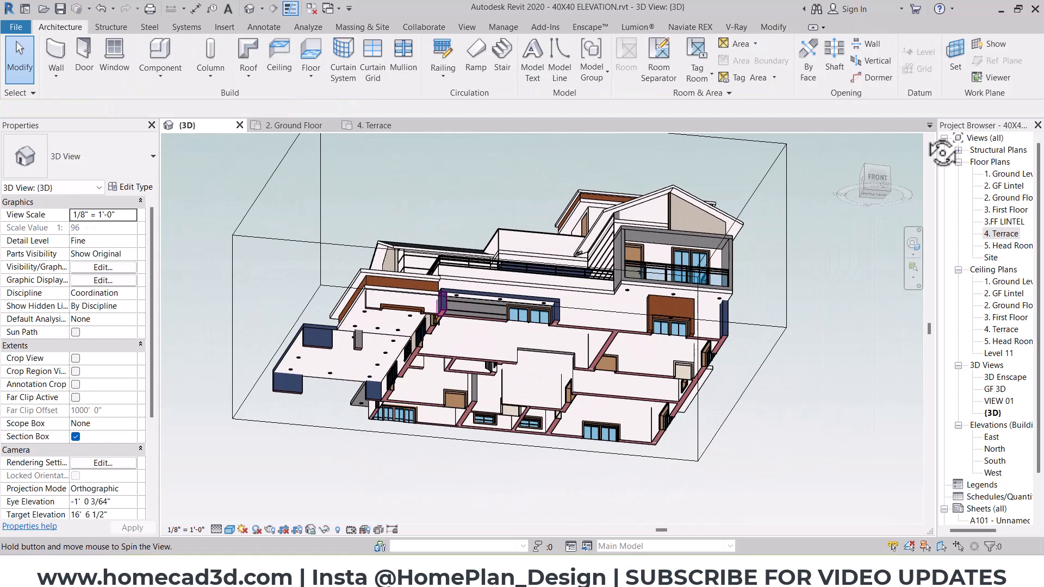
left_click(874, 178)
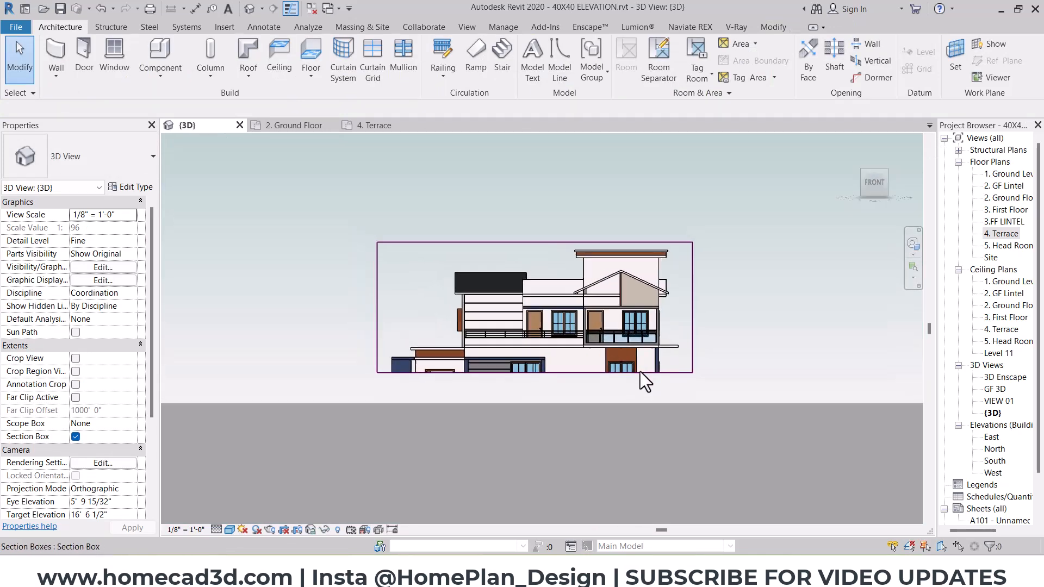
left_click(707, 393)
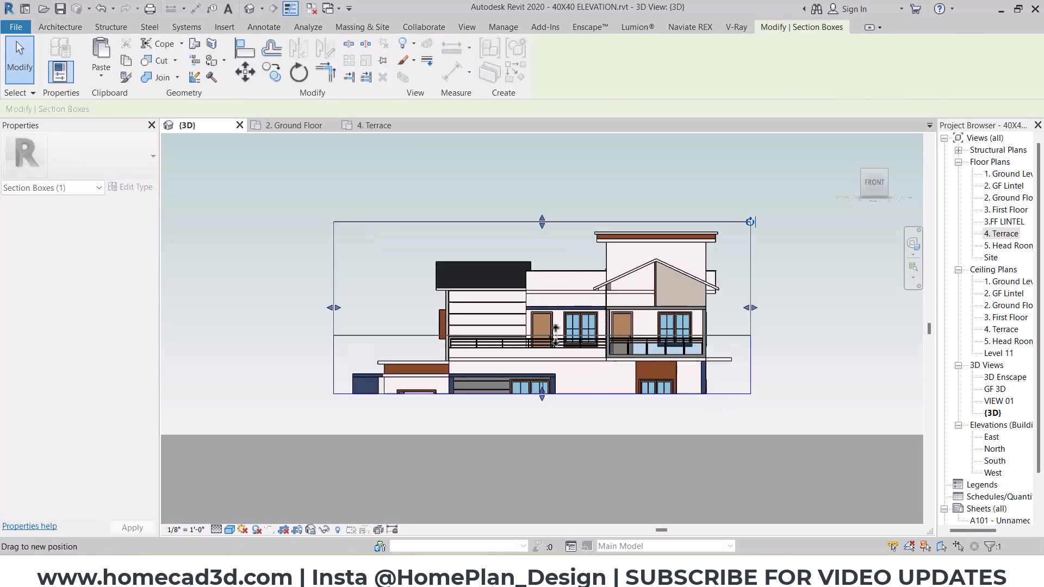
left_click_drag(556, 325, 556, 325)
middle_click_drag(656, 374, 745, 220, "shift")
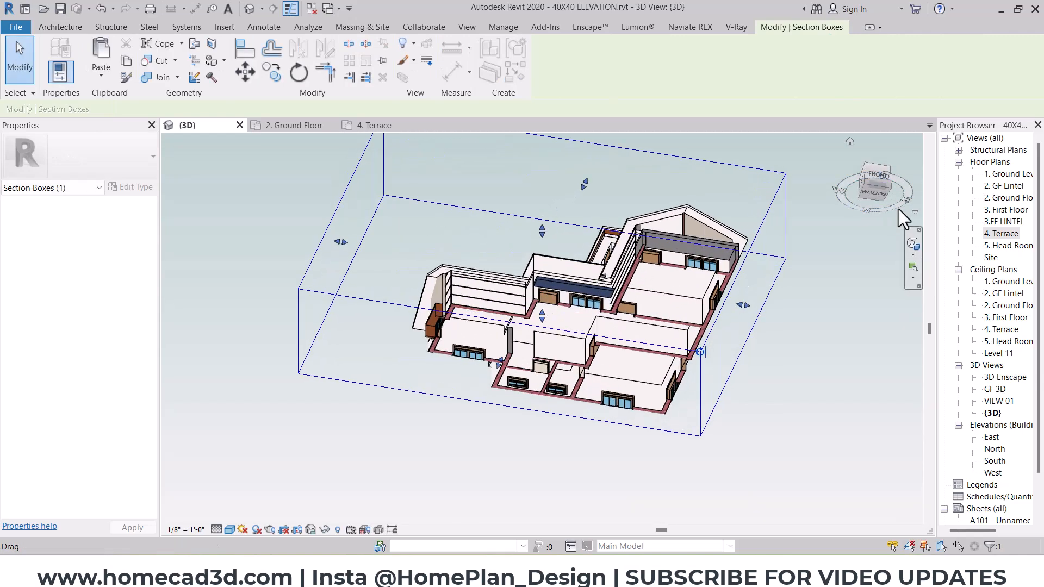
Place a 4" Trimless Downlight near the west end of the grey front slab's underside, about 1'-5" from the side wall
left_click(876, 195)
key("Escape")
left_click(160, 75)
left_click(168, 101)
scroll(626, 224, "up", 6)
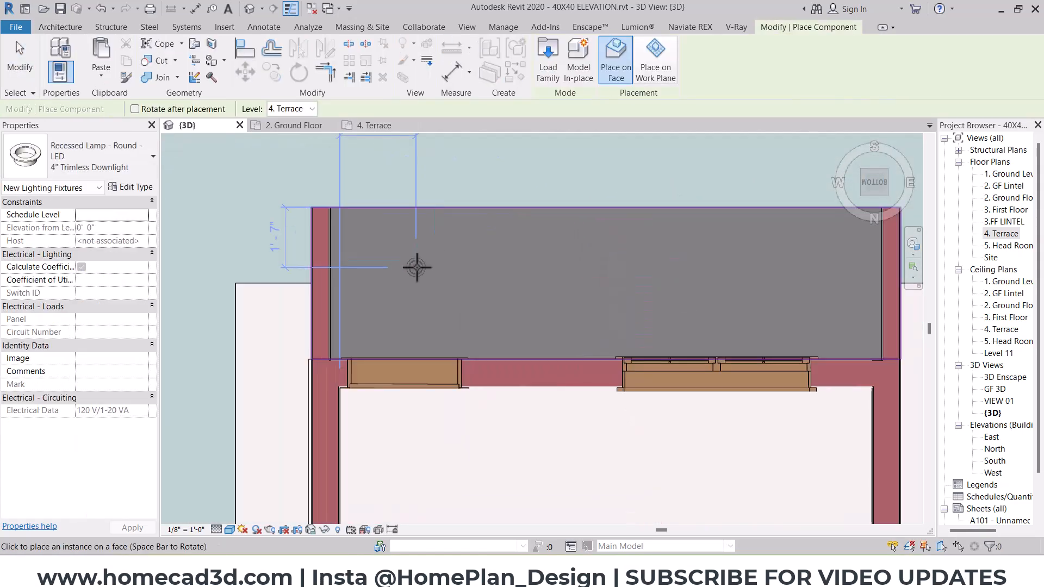
left_click(390, 292)
key("Escape")
key("Escape")
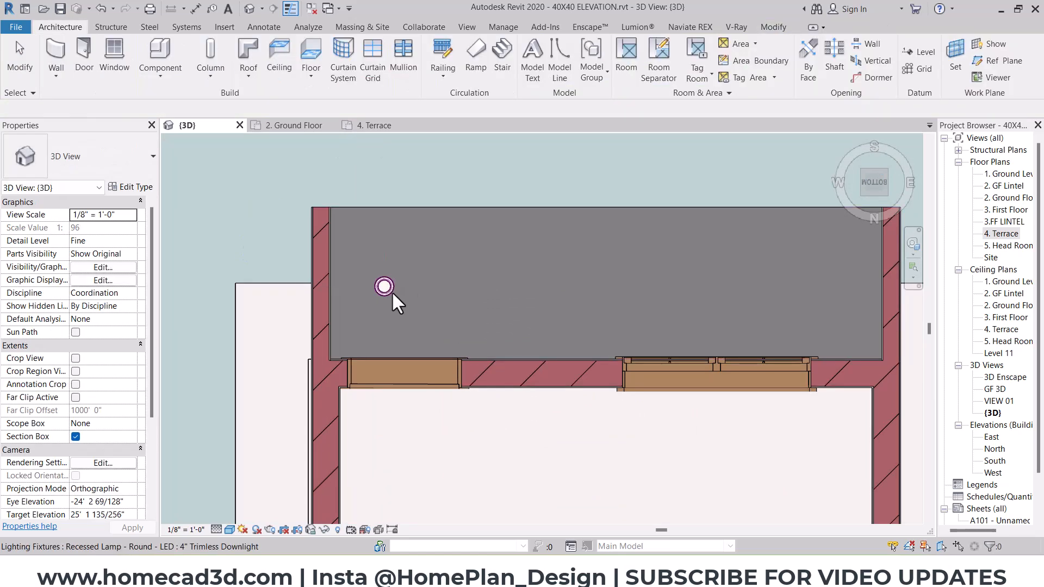
Array the grey slab's downlight into a row of 4 reaching the opposite end, and ungroup the last lamp
left_click(384, 286)
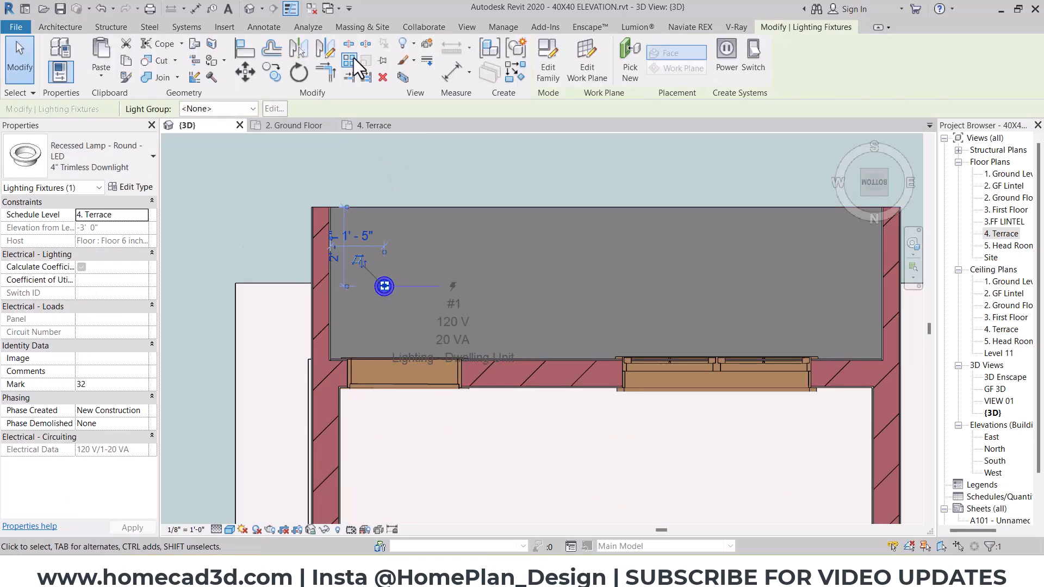
left_click(351, 59)
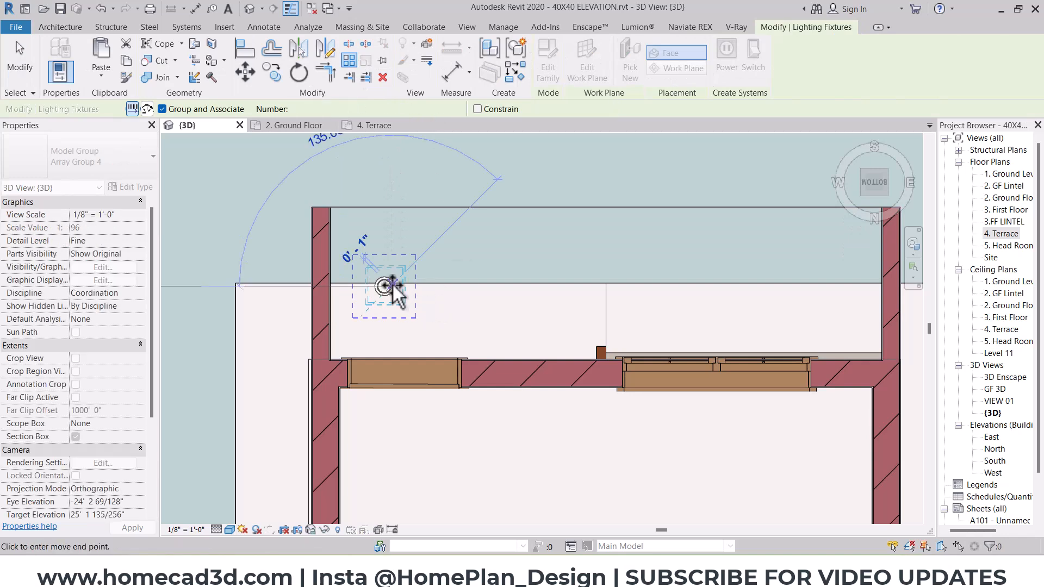
left_click(850, 285)
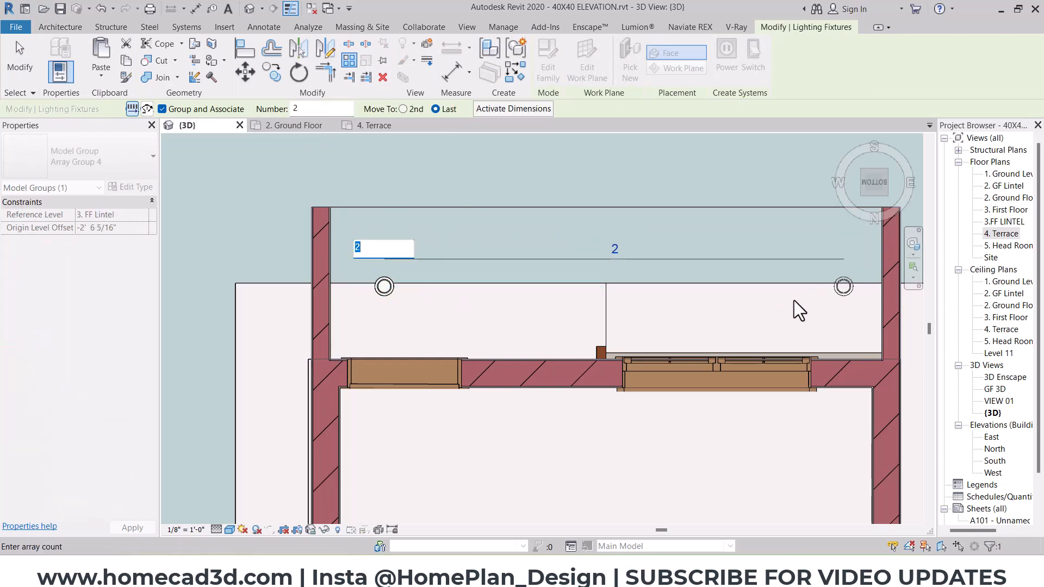
type("4")
key("Return")
scroll(572, 296, "down", 4)
middle_click_drag(621, 261, 628, 245)
left_click(580, 63)
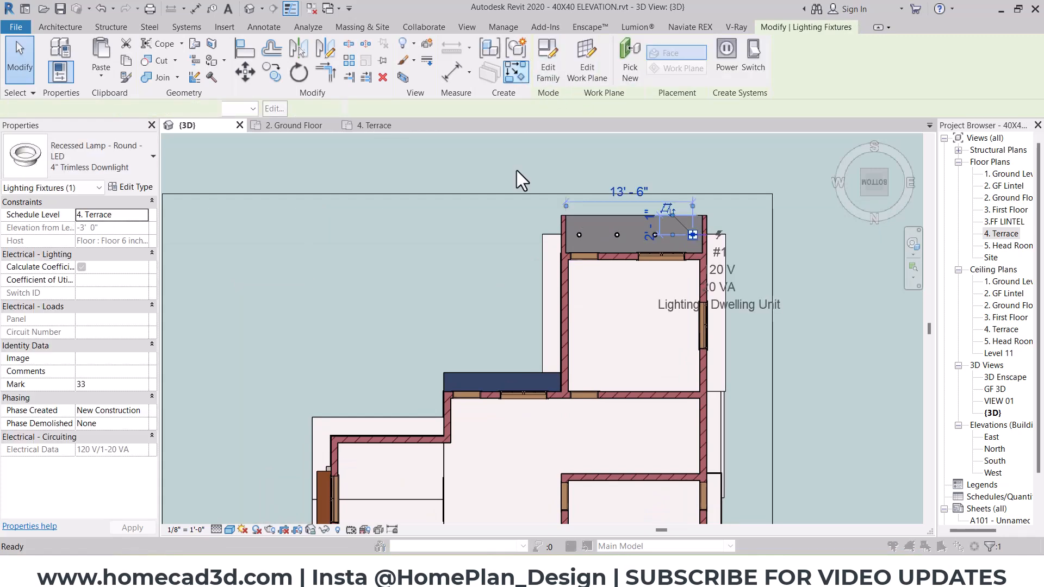
Place a matching 4" Trimless Downlight near the east end of the blue slab's underside
key("c")
key("s")
scroll(550, 380, "up", 5)
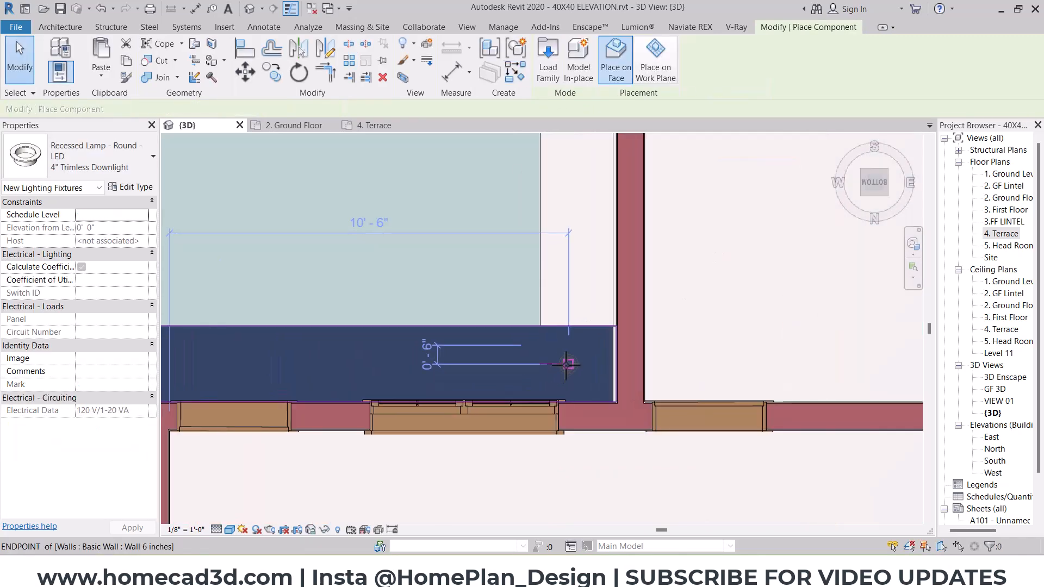
left_click(567, 364)
key("Escape")
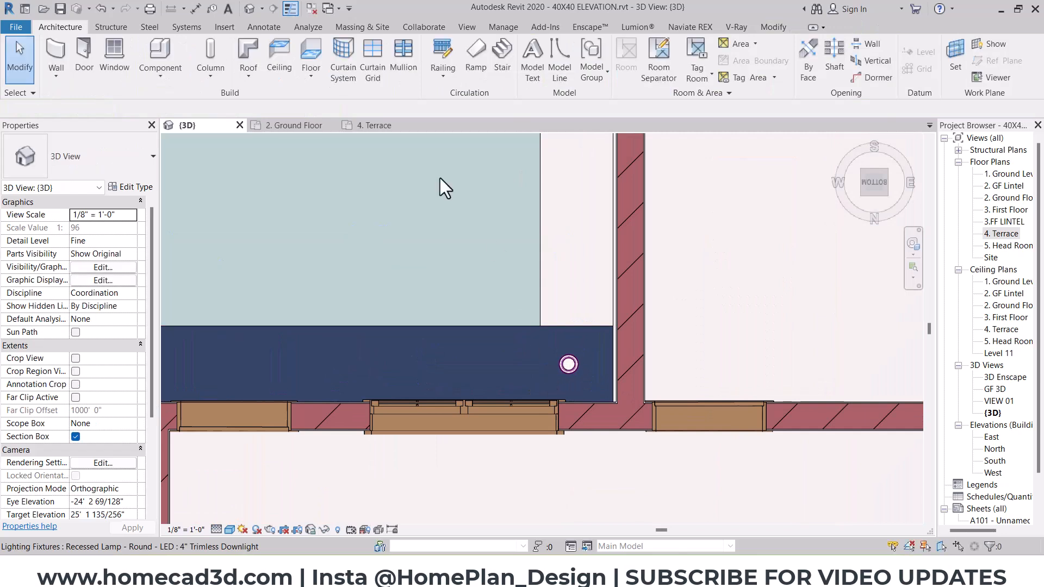
Array the blue slab's downlight horizontally toward the west end with a count of 3
left_click(568, 364)
scroll(563, 371, "down", 2)
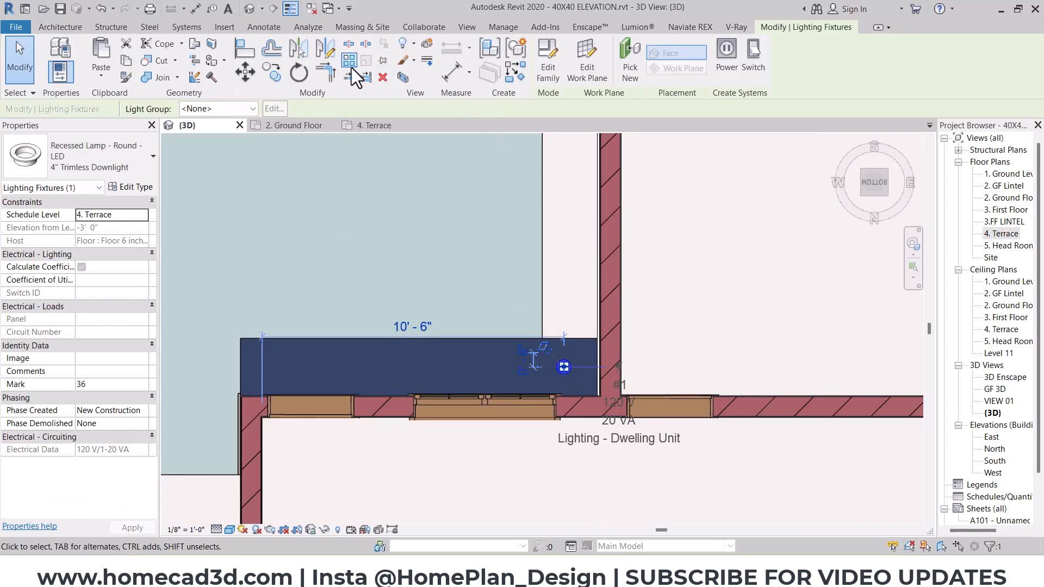
key("a")
key("r")
left_click(564, 367)
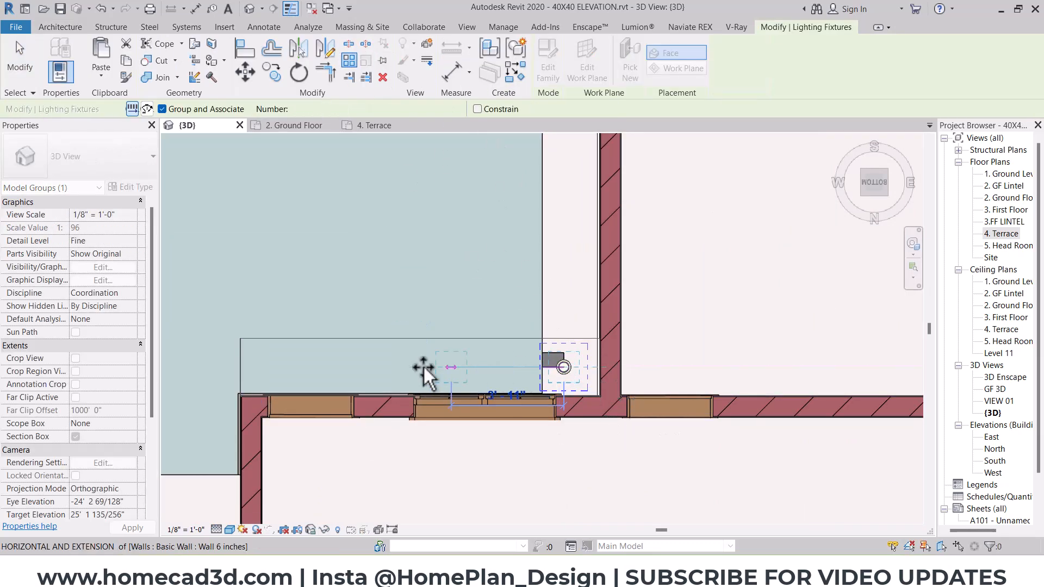
left_click(260, 367)
type("3")
key("Return")
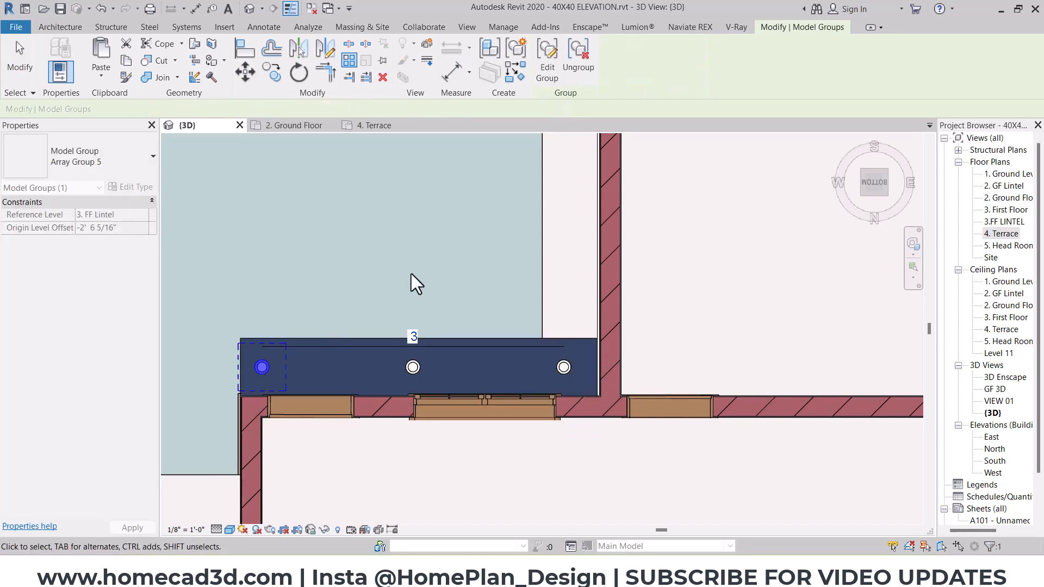
Ungroup the west end lamp of the blue slab's downlight array in the bottom view
key("Escape")
scroll(438, 276, "down", 5)
middle_click_drag(605, 267, 873, 217, "shift")
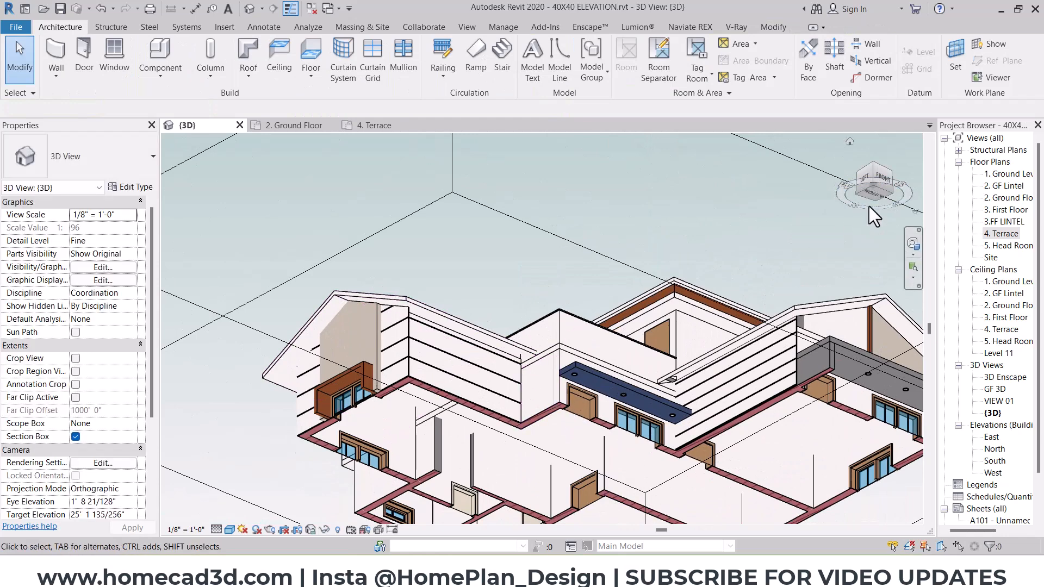
left_click(874, 198)
scroll(507, 296, "up", 4)
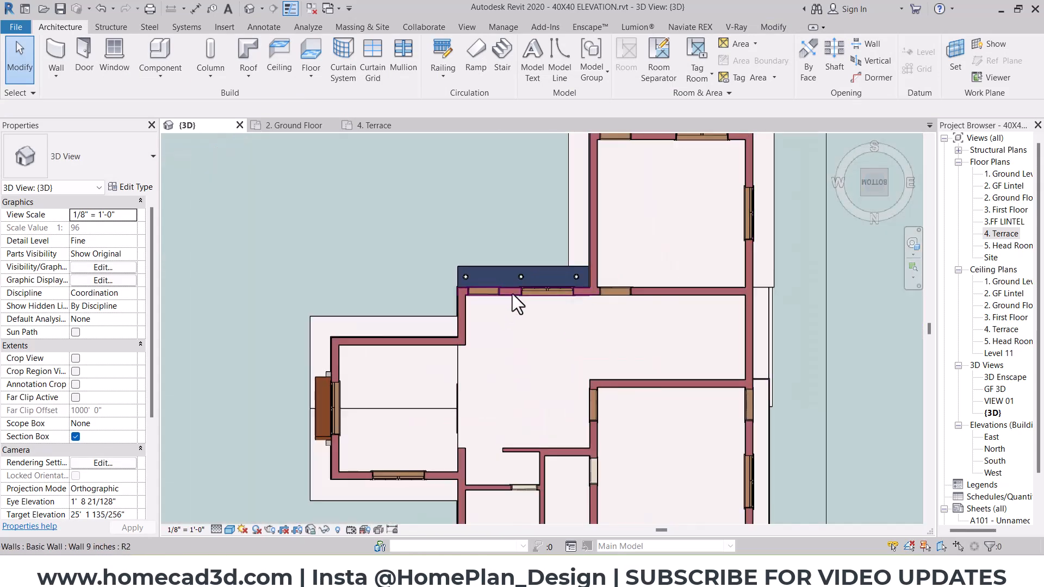
left_click(472, 282)
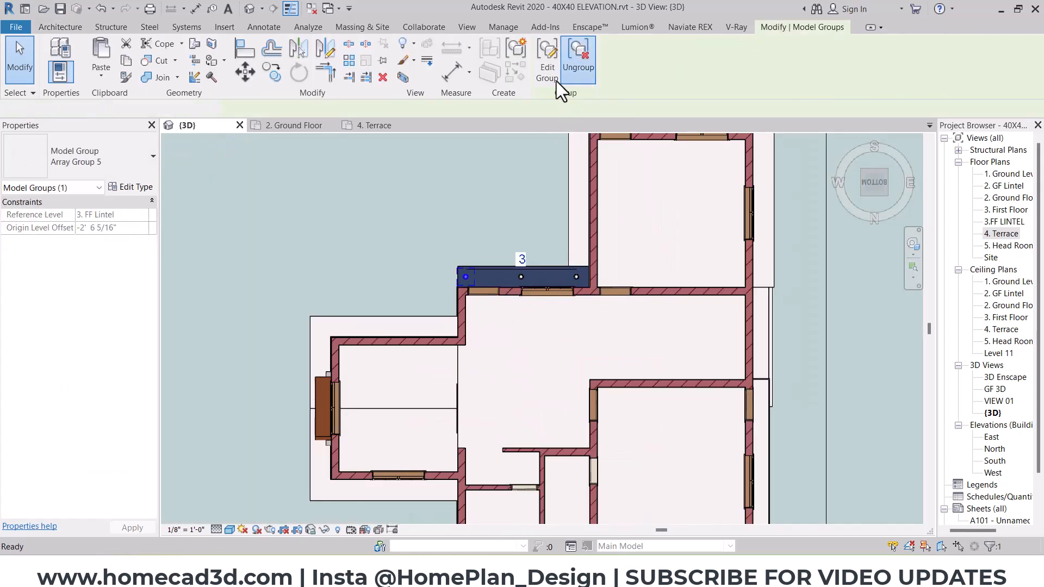
left_click(560, 78)
left_click(472, 282)
scroll(471, 282, "up", 3)
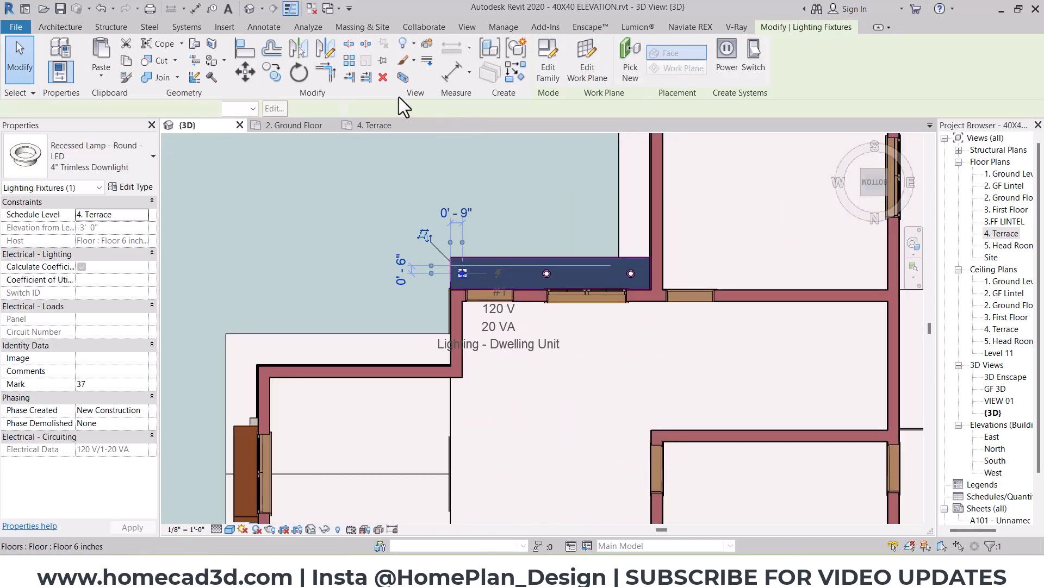
left_click(514, 74)
middle_click_drag(224, 462, 365, 346)
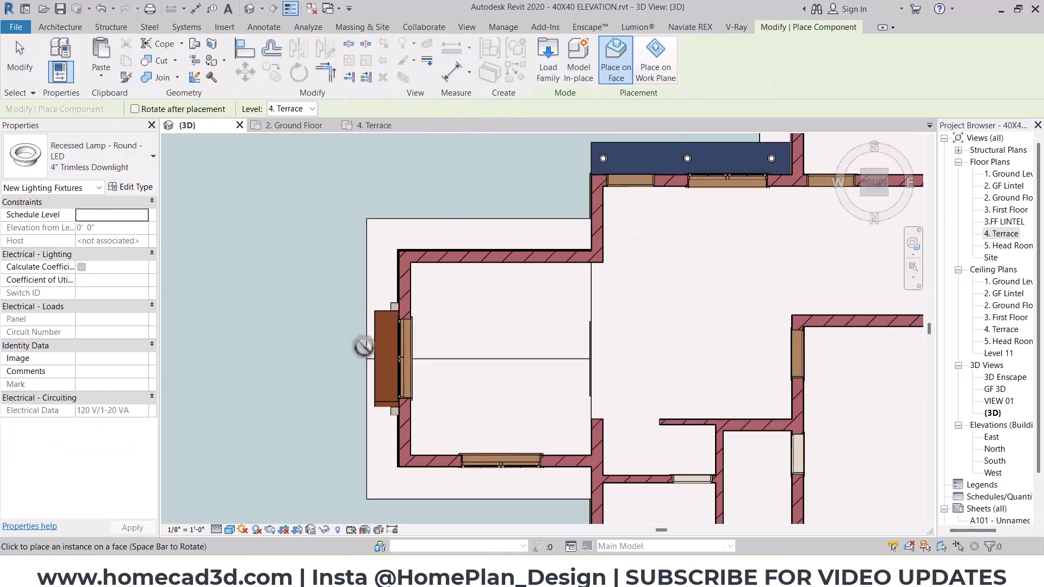
scroll(365, 346, "up", 2)
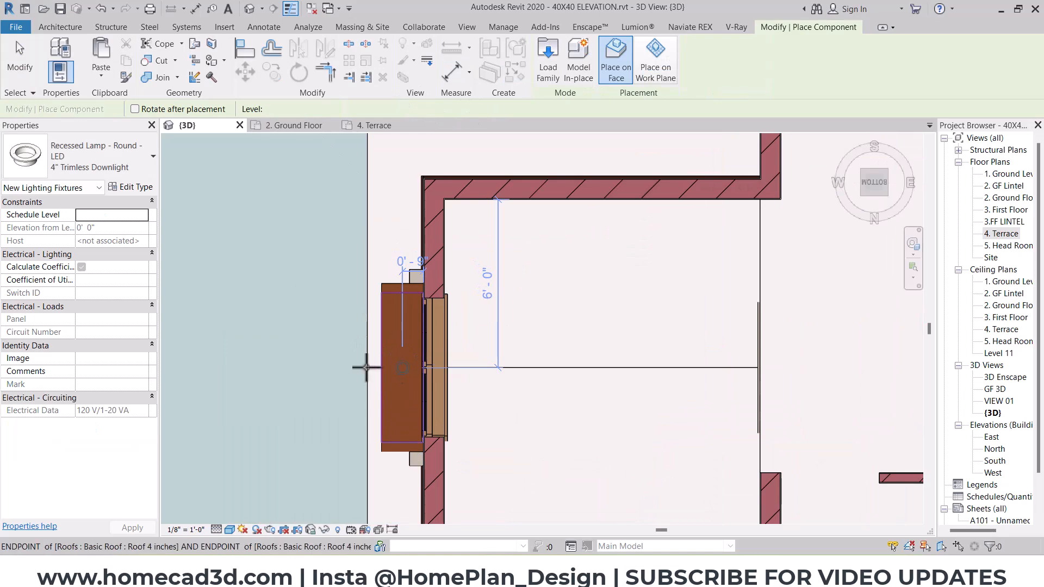
scroll(373, 379, "down", 5)
middle_click_drag(450, 341, 674, 406, "shift")
key("Escape")
Raise the bottom of the section box to cut through the head room walls above the terrace
left_click(882, 183)
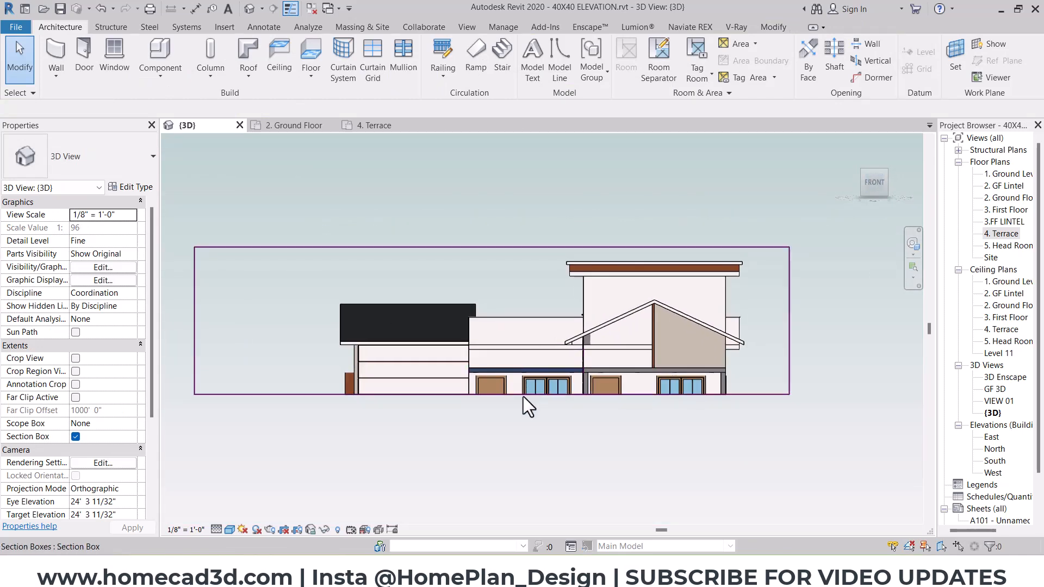
left_click(522, 395)
left_click_drag(491, 401, 492, 295)
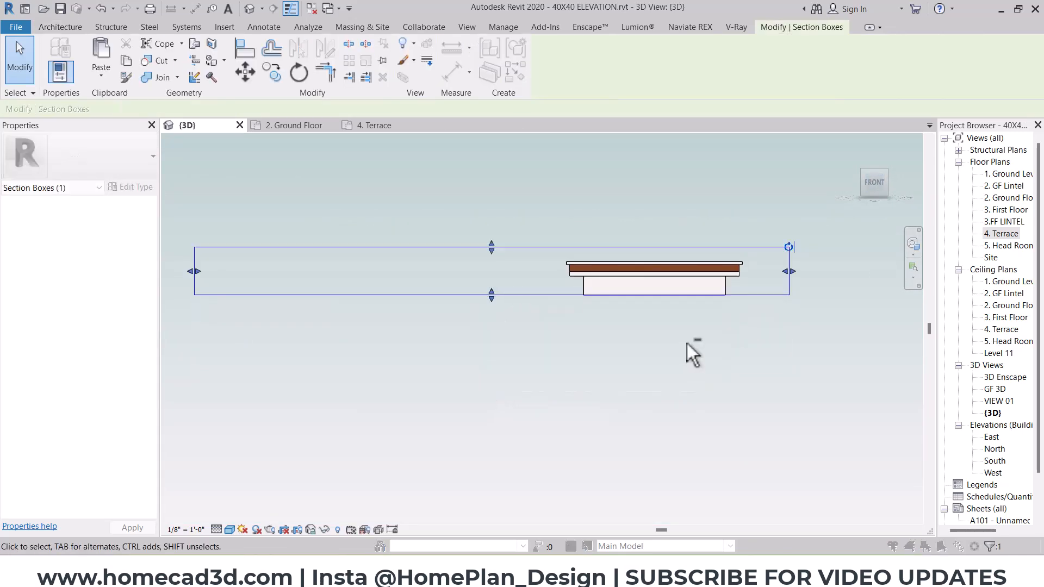
Place a 4" Trimless Downlight under the head room roof's overhang at its front west corner, about 0'-9" outside the wall
middle_click_drag(687, 345, 729, 142, "shift")
left_click(876, 194)
scroll(673, 323, "up", 3)
middle_click_drag(667, 319, 280, 307)
scroll(280, 305, "up", 1)
left_click(226, 207)
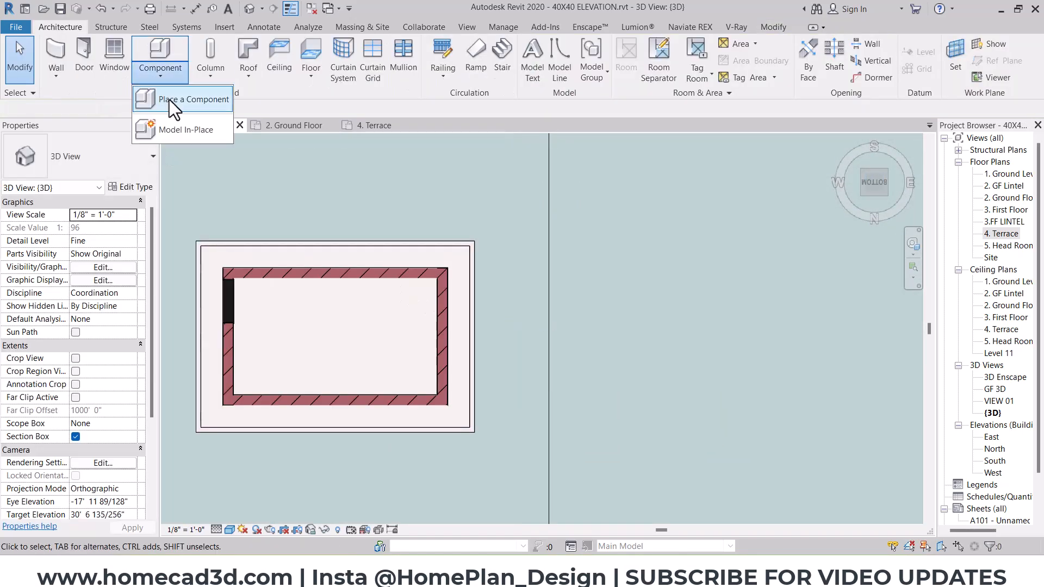
left_click(169, 99)
scroll(226, 280, "up", 2)
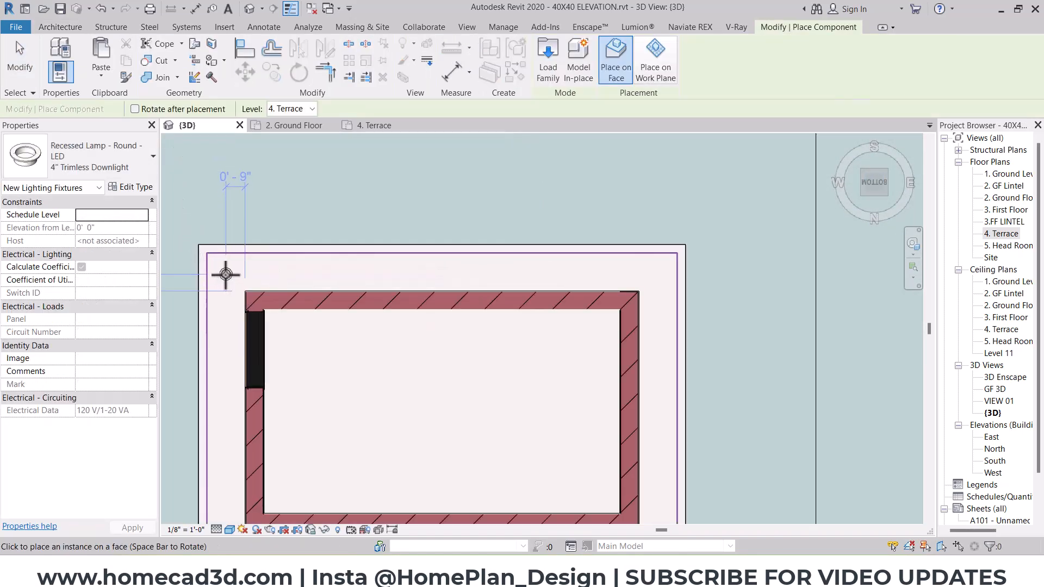
left_click(225, 274)
key("Escape")
key("Escape")
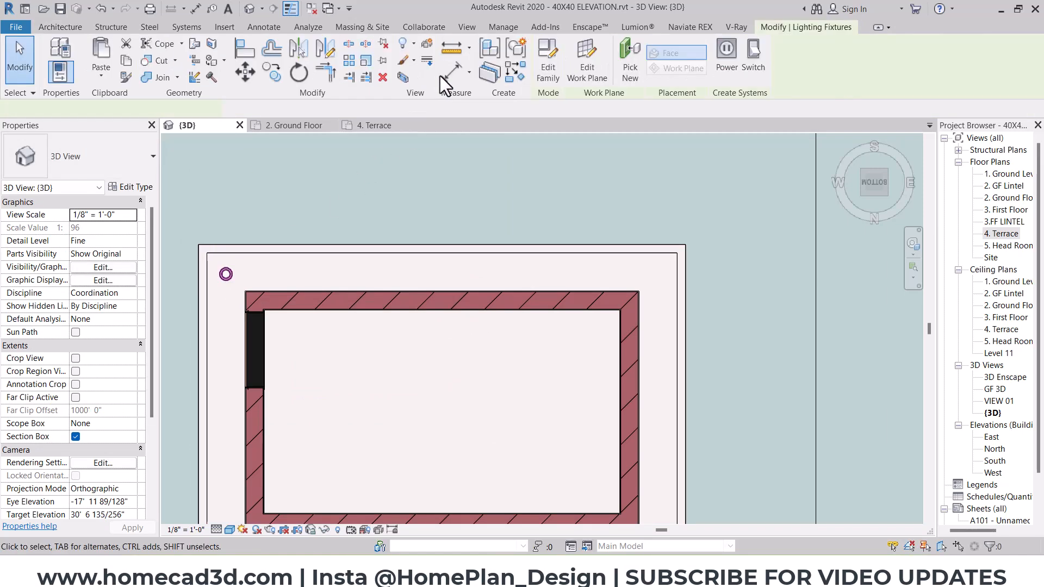
Array the head room's corner downlight along the front overhang to the east corner with a count of 4
key("a")
key("r")
left_click(233, 272)
left_click(655, 270)
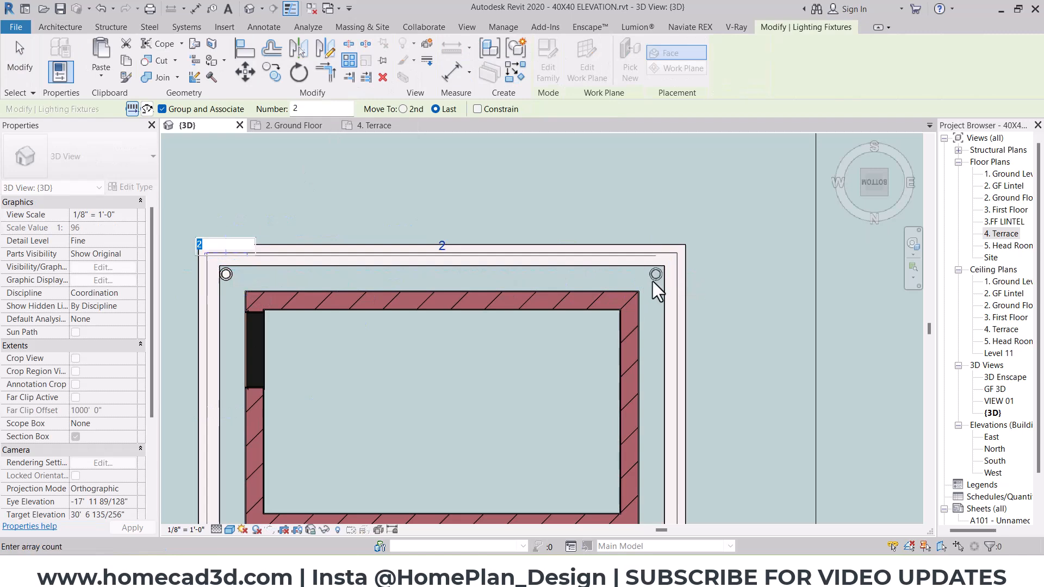
type("4")
key("Return")
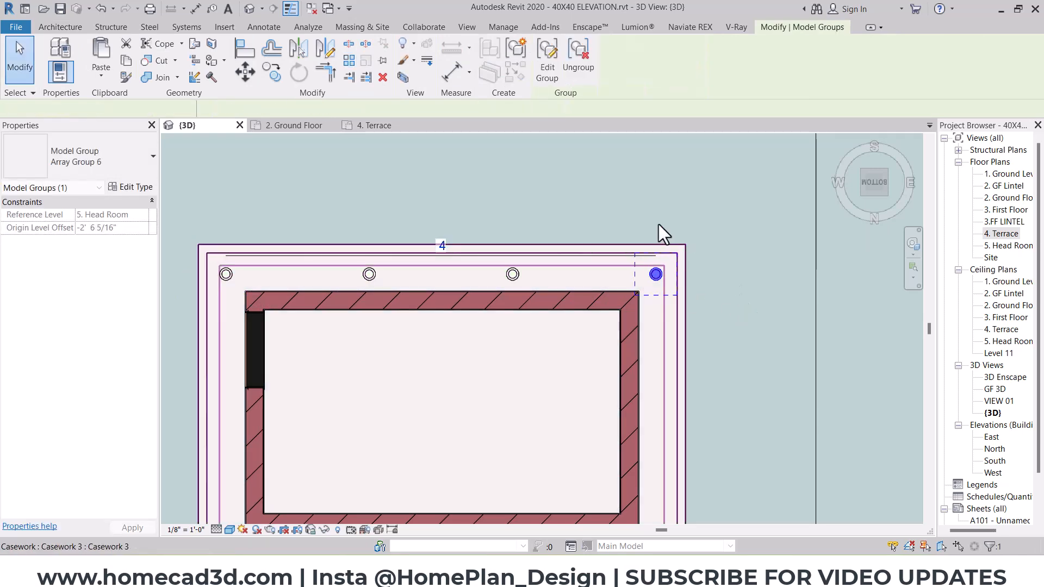
Array the front east corner downlight along the head room's east overhang to the rear corner with a count of 3
middle_click_drag(677, 249, 642, 191)
left_click(350, 61)
left_click(631, 235)
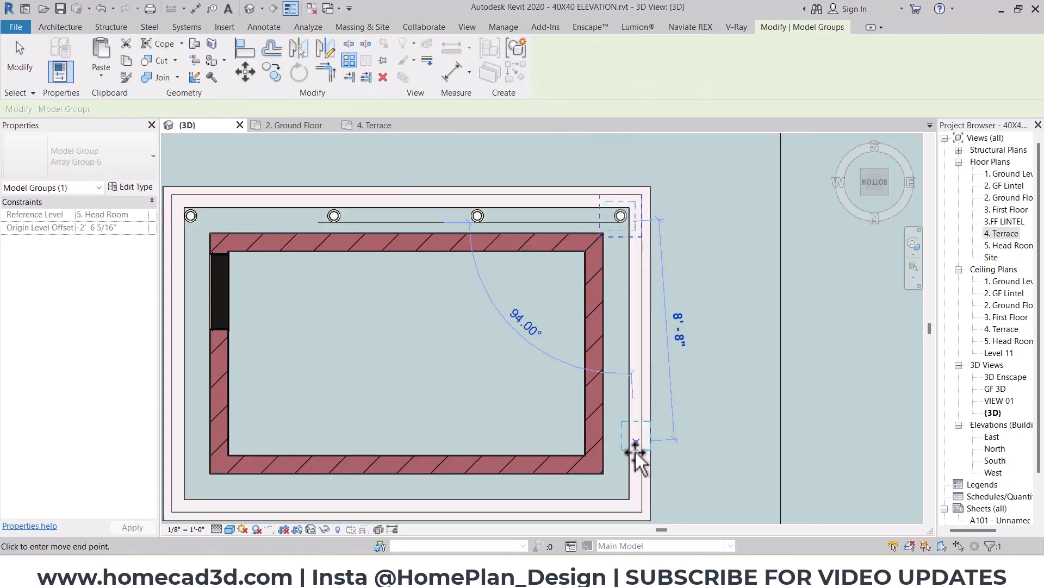
left_click(624, 496)
type("3")
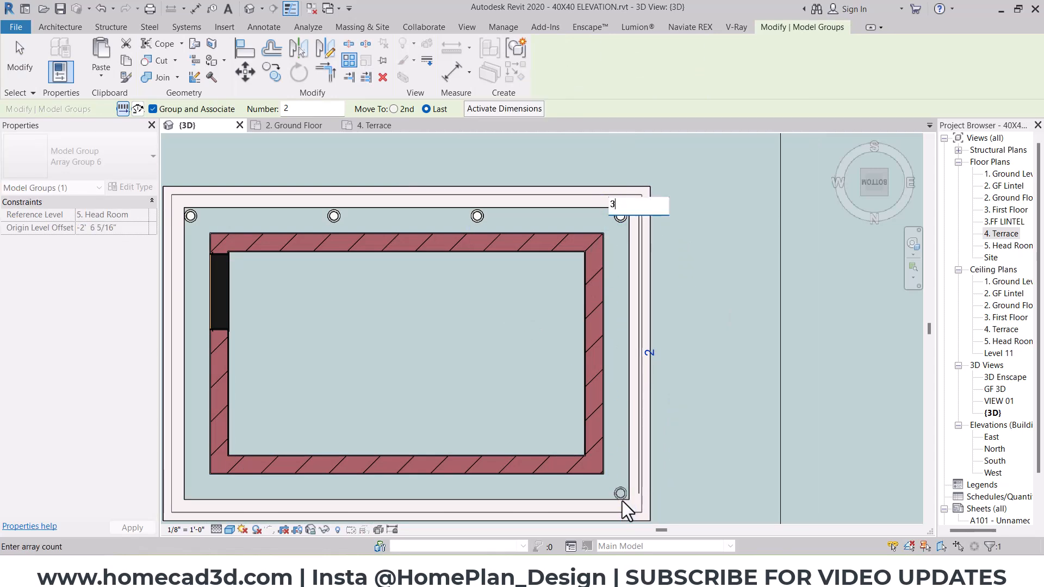
key("Return")
Array the rear east corner downlight along the head room's rear overhang to the west corner with a count of 4
middle_click_drag(673, 455, 375, 78)
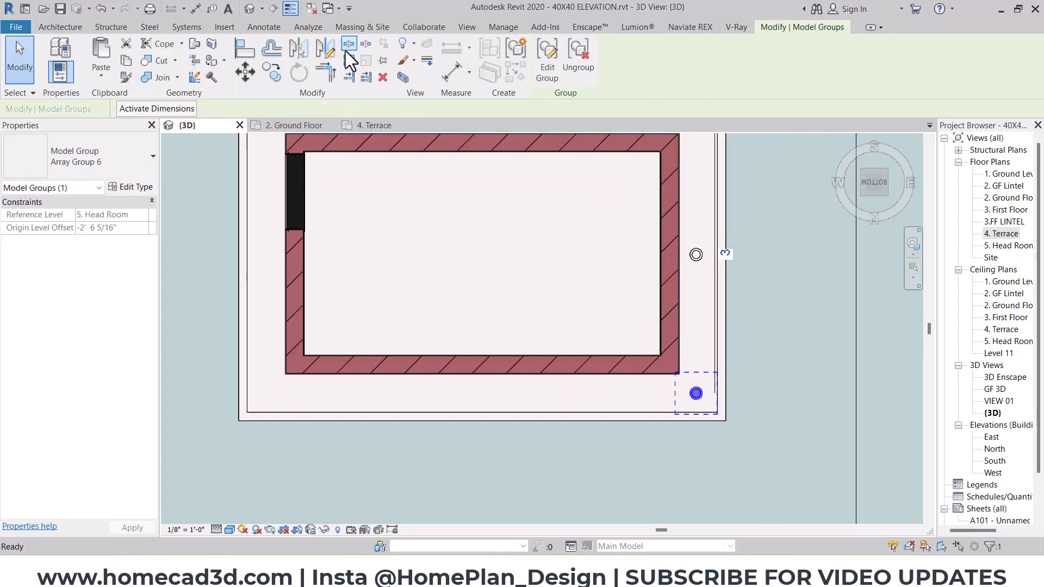
left_click(690, 394)
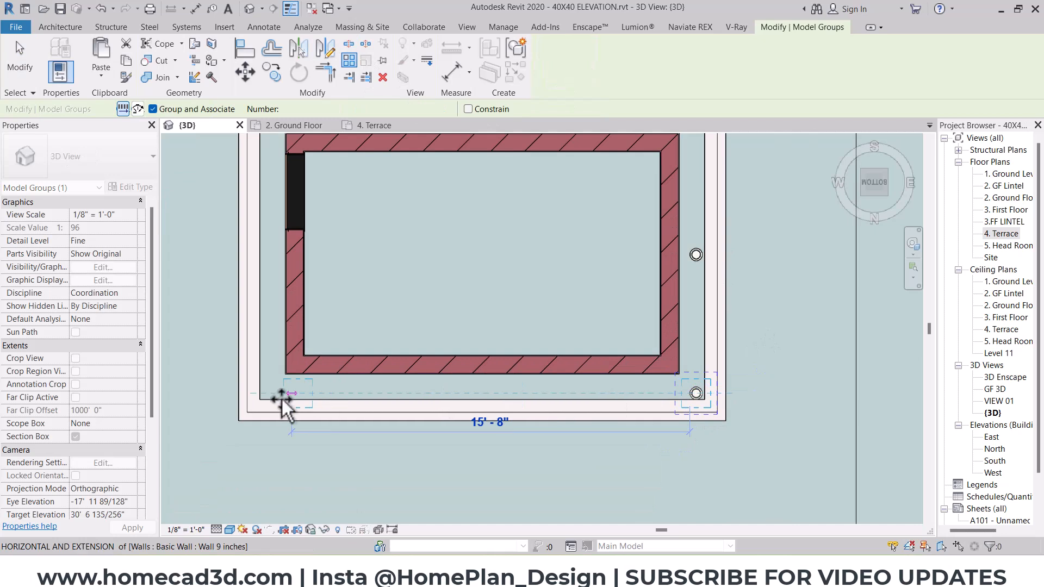
scroll(265, 406, "up", 1)
middle_click_drag(289, 428, 325, 531)
left_click(303, 494)
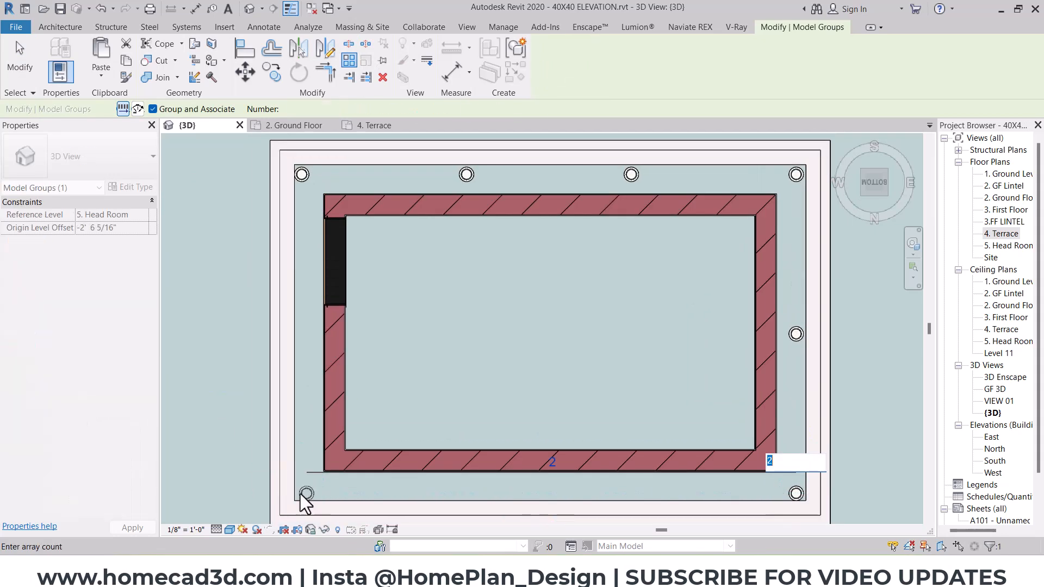
type("4")
key("Return")
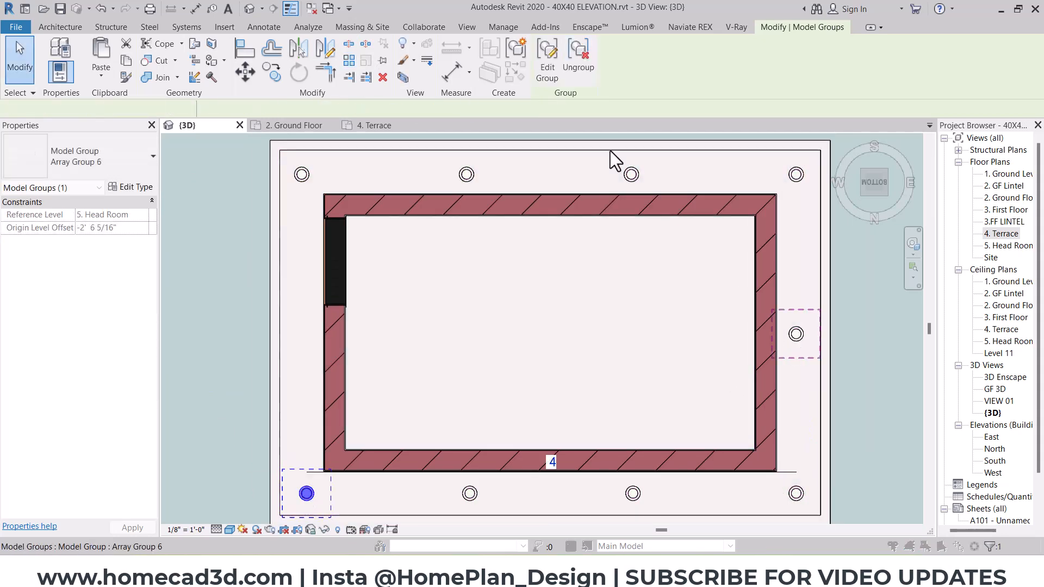
Ungroup the middle downlight on the head room's east overhang and copy it across to the west overhang
left_click(272, 73)
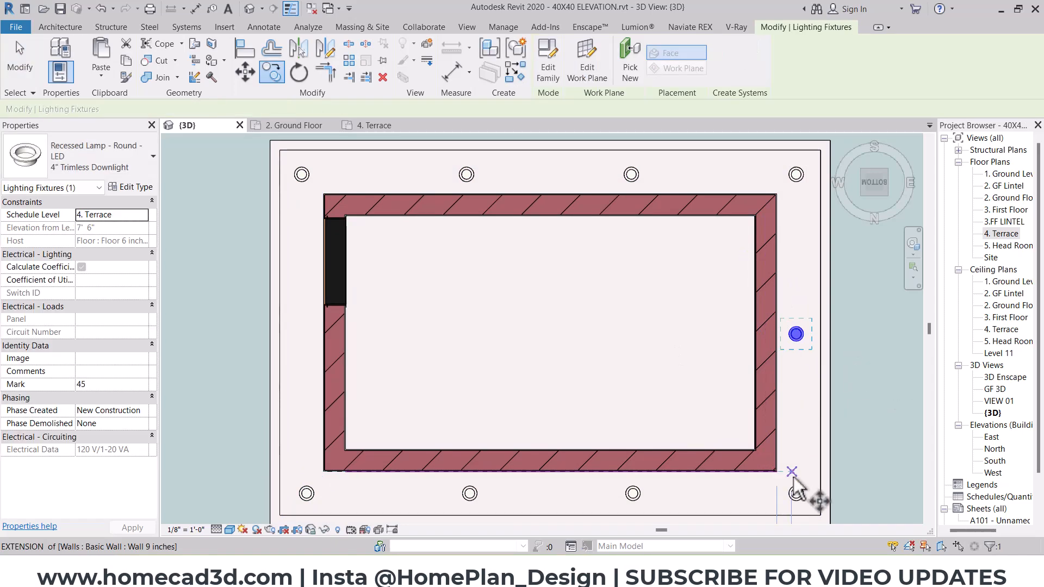
left_click(796, 487)
left_click(306, 486)
key("Escape")
key("Escape")
Nudge the head room's middle west and rear west corner downlights outward until they line up with the front west corner downlight
scroll(441, 333, "down", 3)
scroll(517, 309, "down", 2)
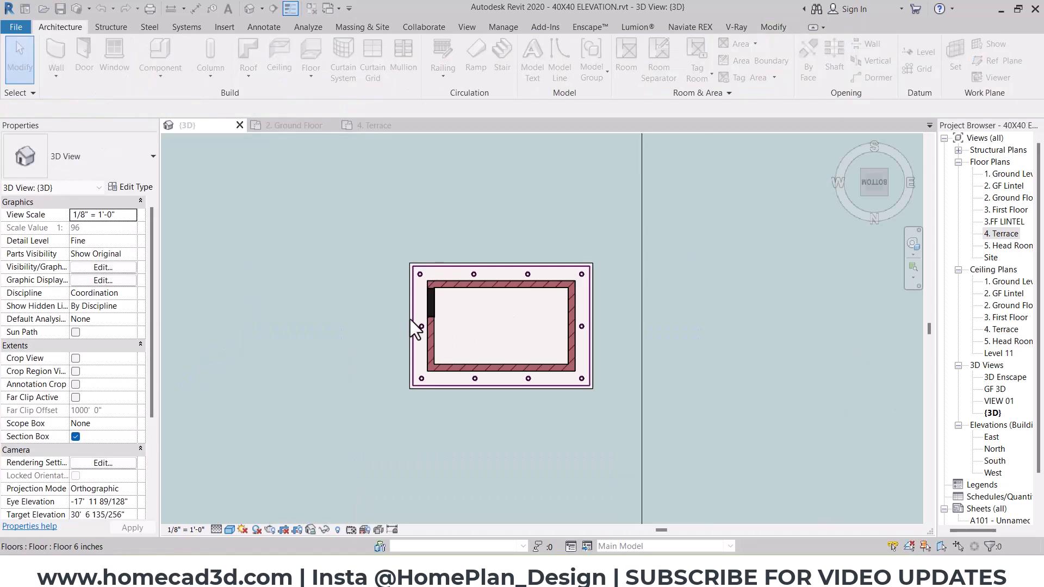
scroll(409, 319, "up", 3)
left_click(434, 334)
key("Escape")
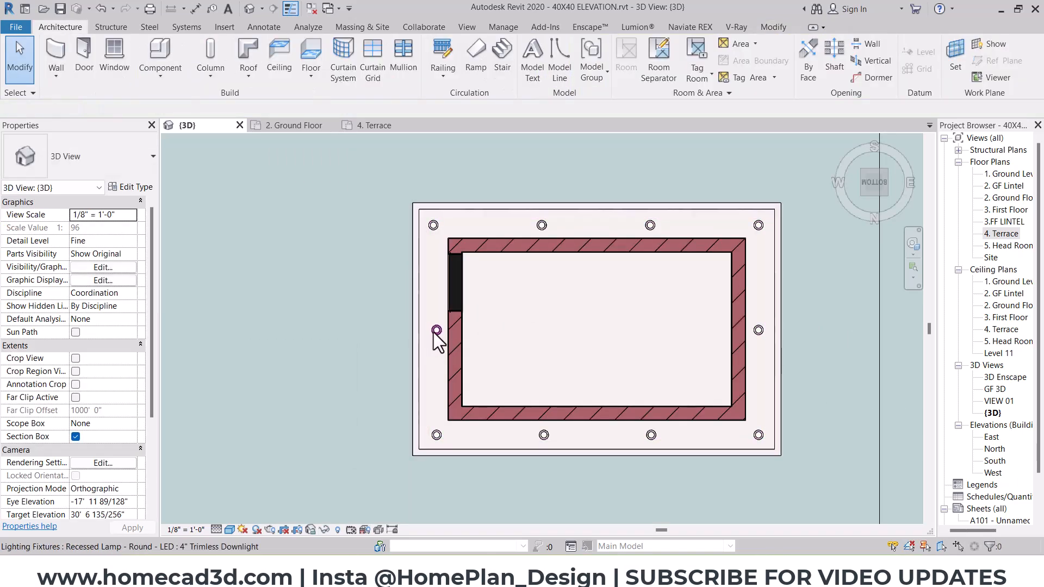
left_click(435, 333)
key("Escape")
scroll(442, 346, "up", 2)
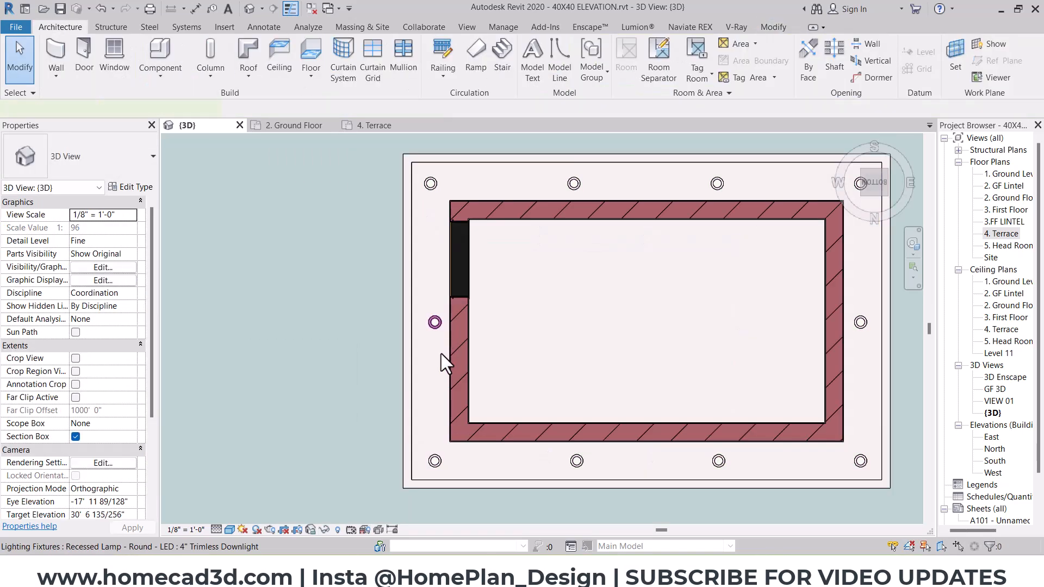
left_click(441, 340)
left_click(450, 476, "ctrl")
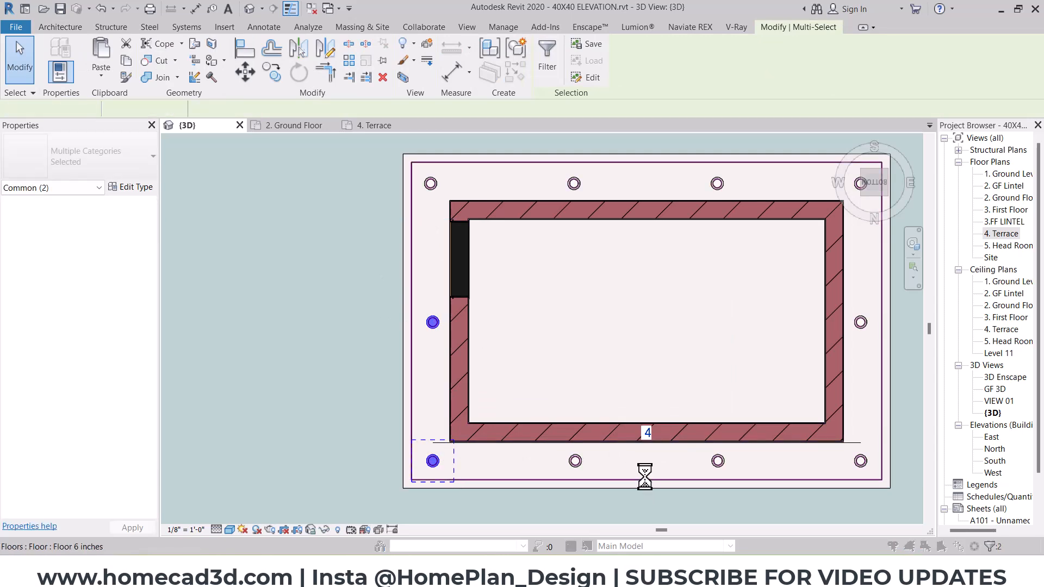
key("Escape")
Turn off the section box and turn the 3D view to show the whole house from the front left
scroll(424, 375, "down", 3)
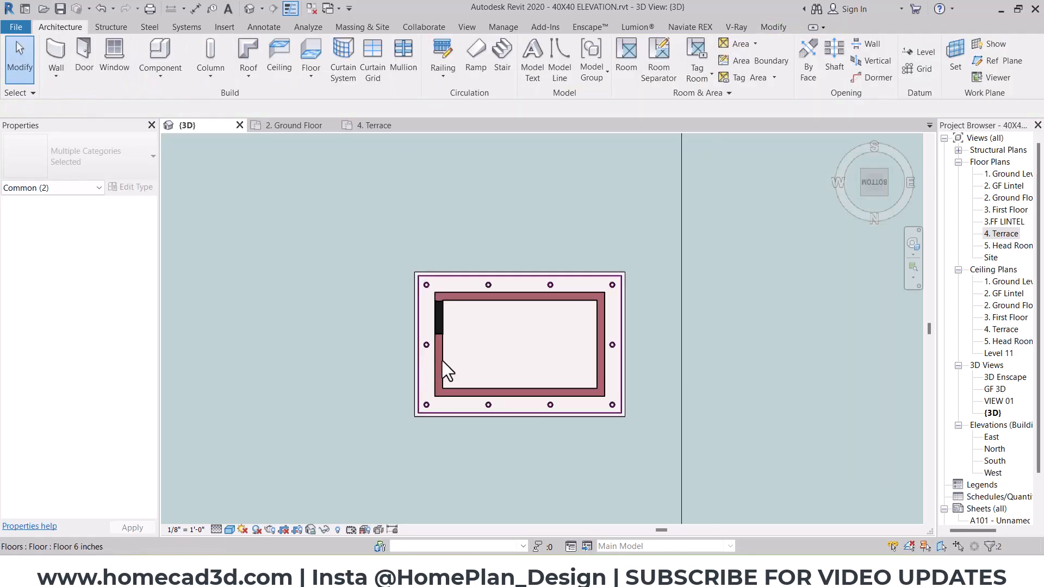
middle_click_drag(426, 361, 526, 416, "shift")
left_click(75, 436)
middle_click_drag(513, 347, 606, 507, "shift")
scroll(609, 376, "up", 4)
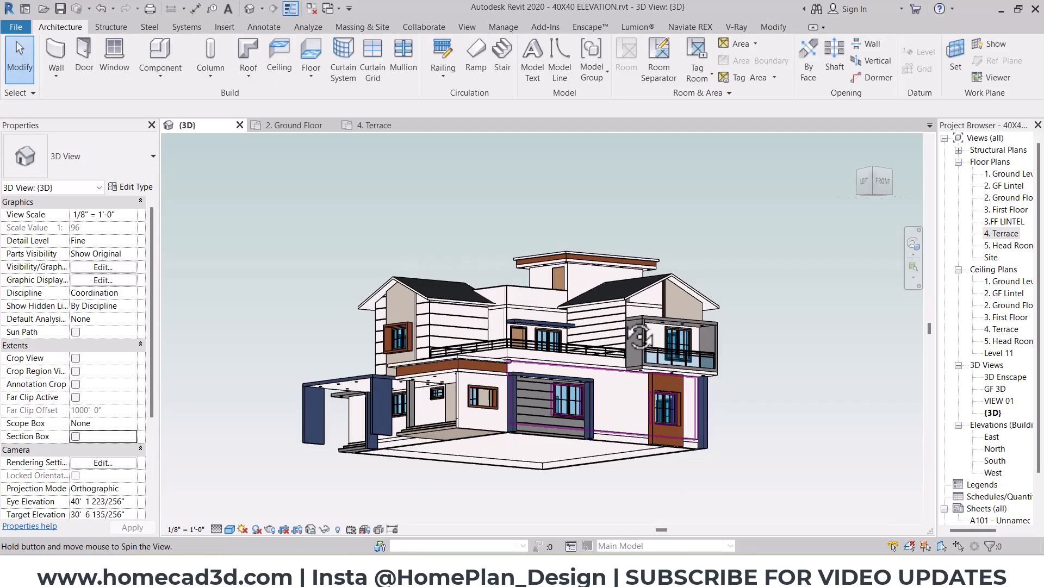
middle_click_drag(640, 337, 636, 432, "shift")
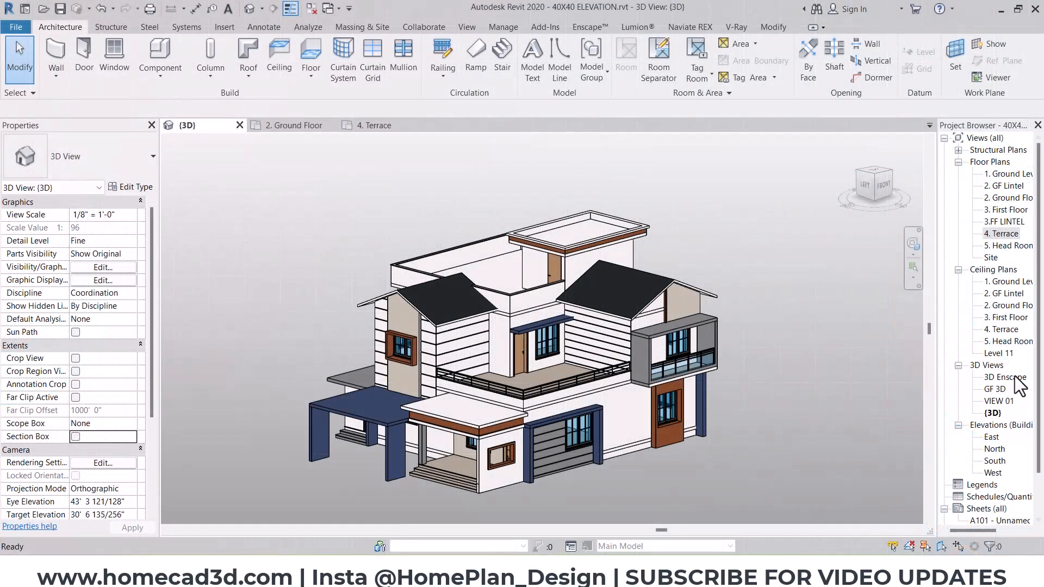
Open the 3D Enscape view and examine the paved plot, lawns and road around the house
left_click(1005, 377)
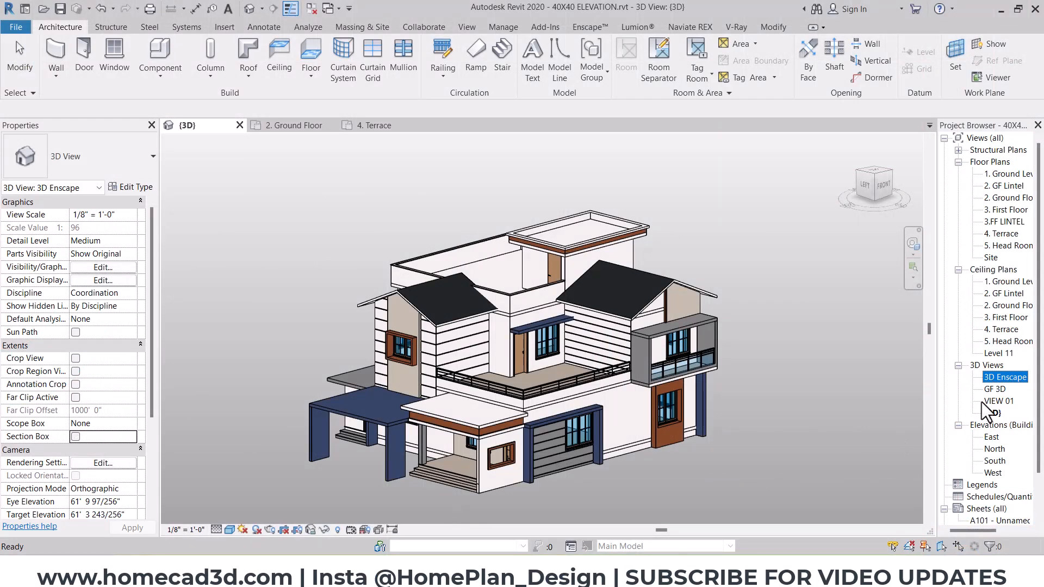
double_click(991, 412)
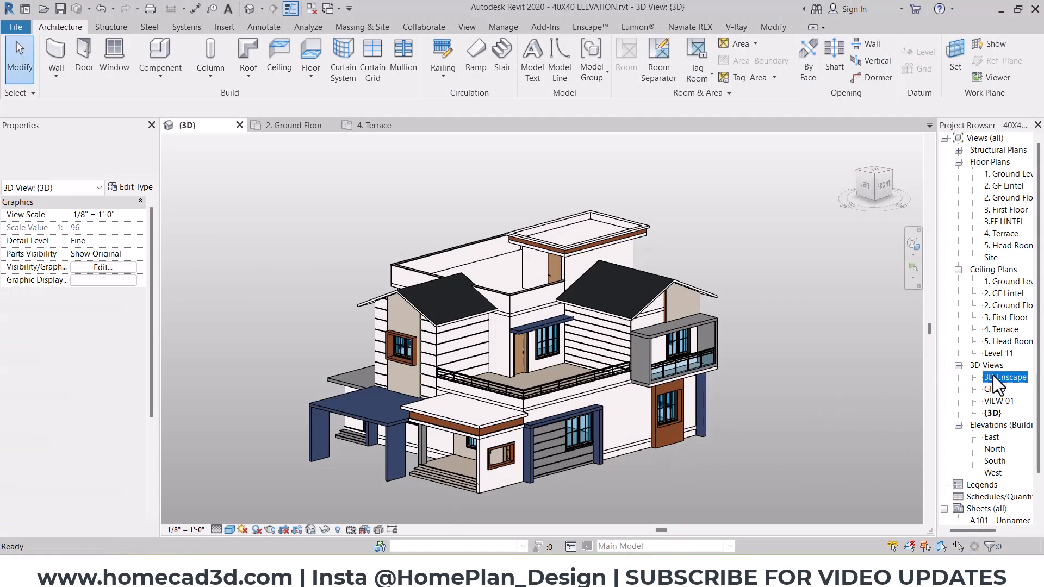
double_click(994, 377)
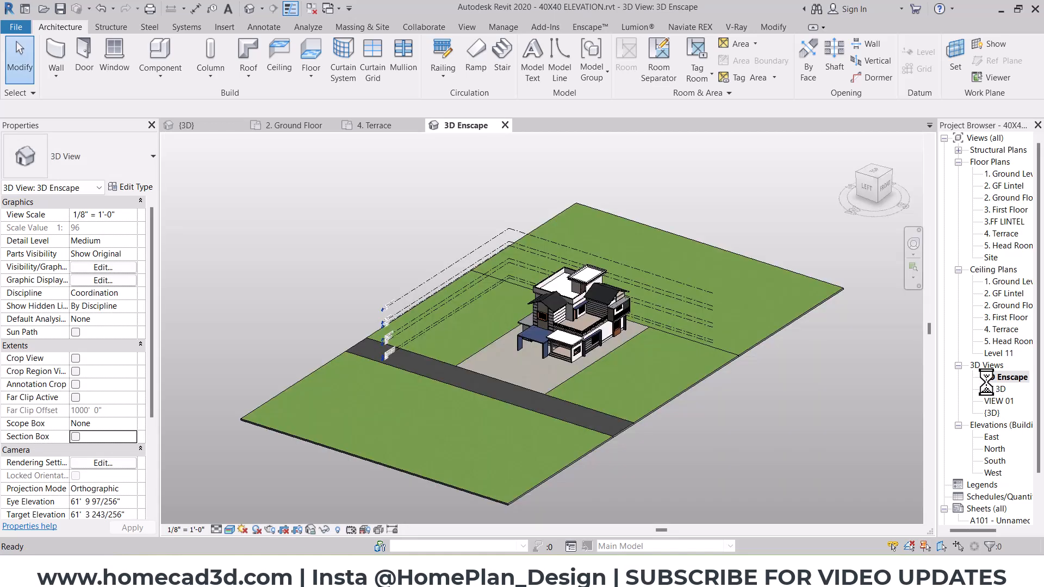
middle_click_drag(574, 376, 669, 438, "shift")
scroll(587, 356, "up", 3)
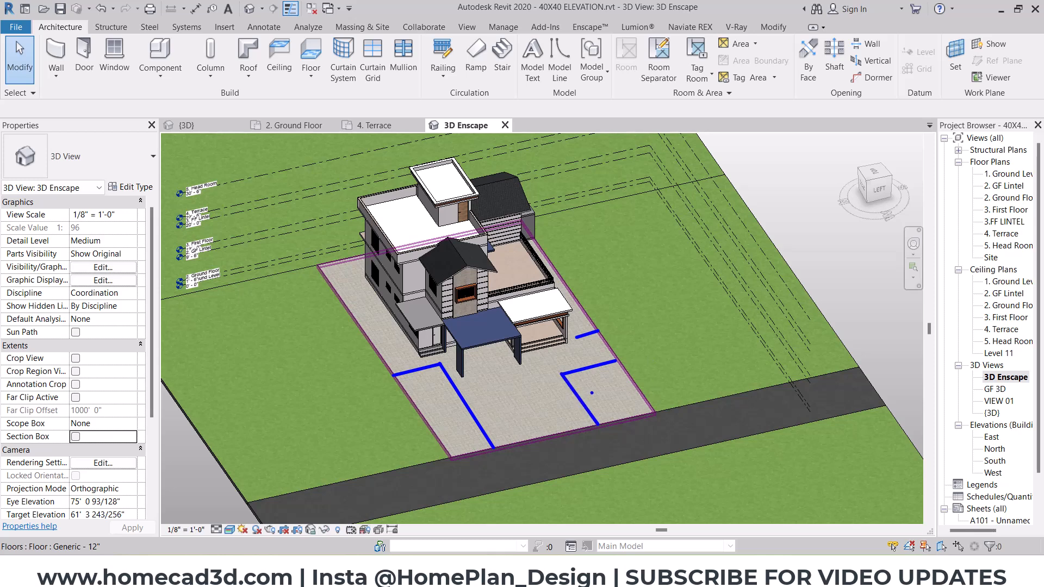
key("Escape")
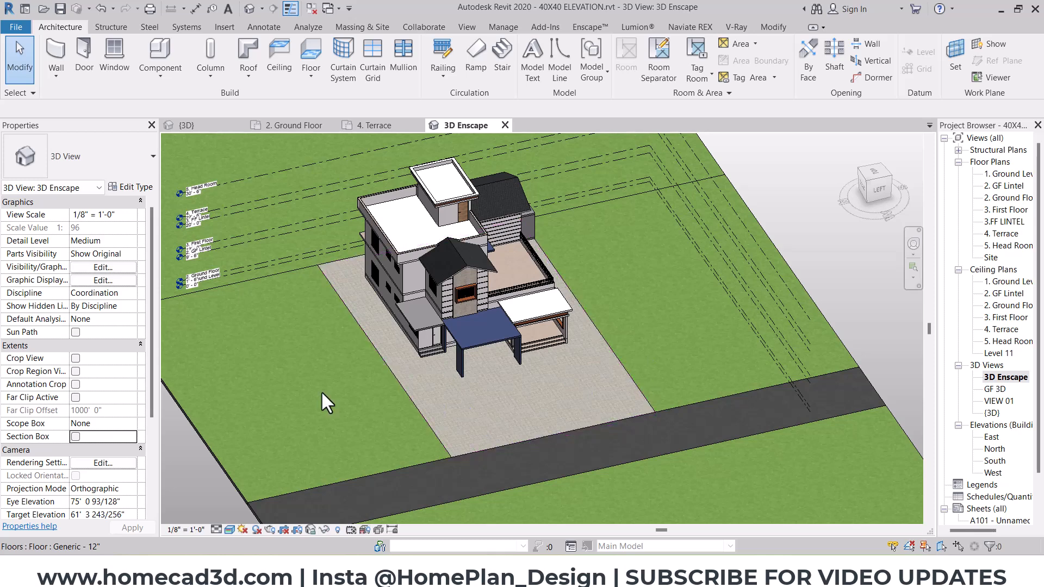
Open the 1. Ground Level plan and start a Retaining - 12" Concrete wall with an unconnected height of 6' 0"
left_click(1010, 174)
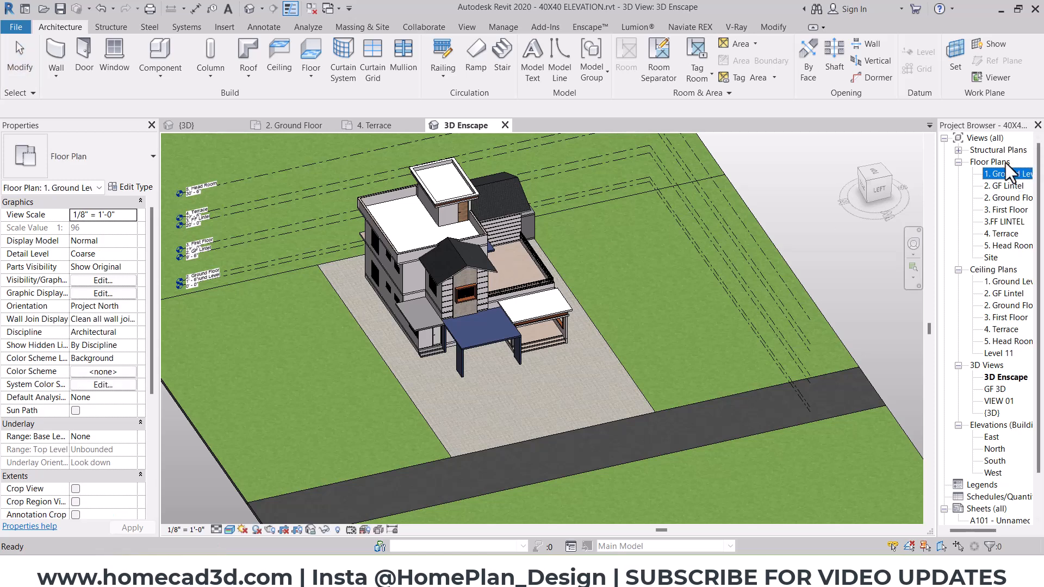
double_click(991, 170)
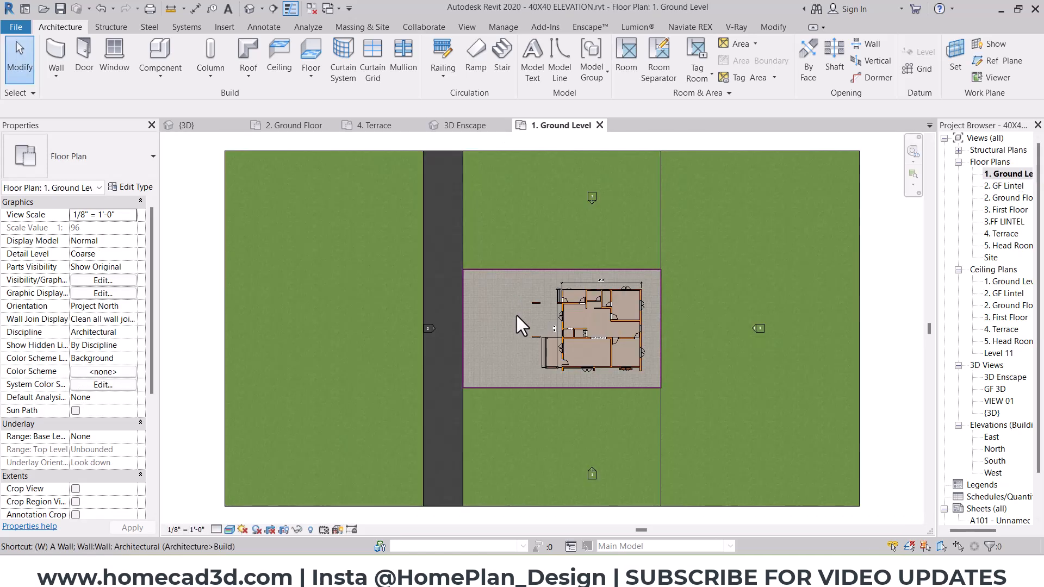
scroll(610, 272, "up", 2)
key("w")
key("a")
left_click(126, 172)
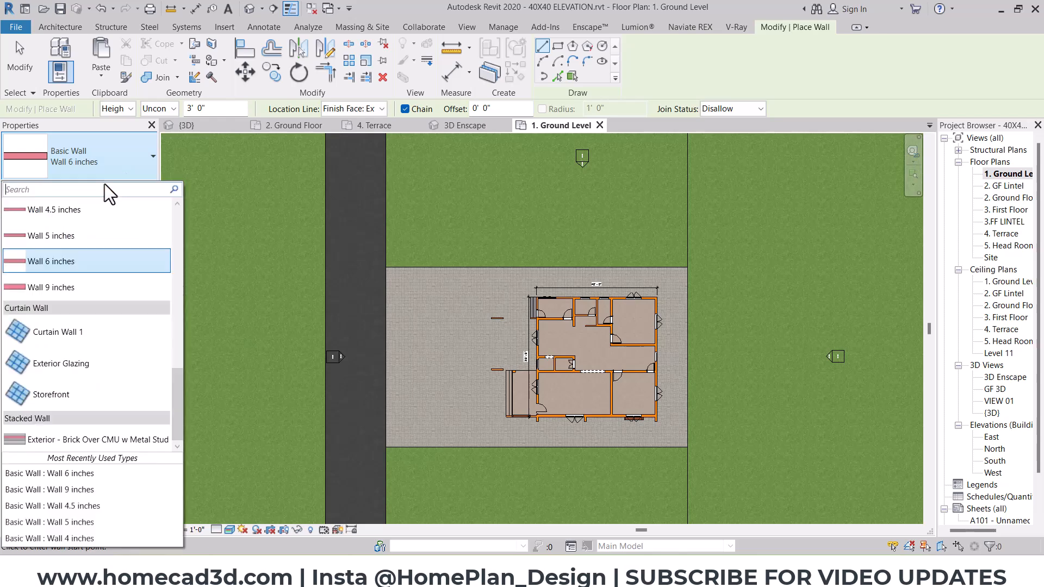
scroll(72, 281, "up", 2)
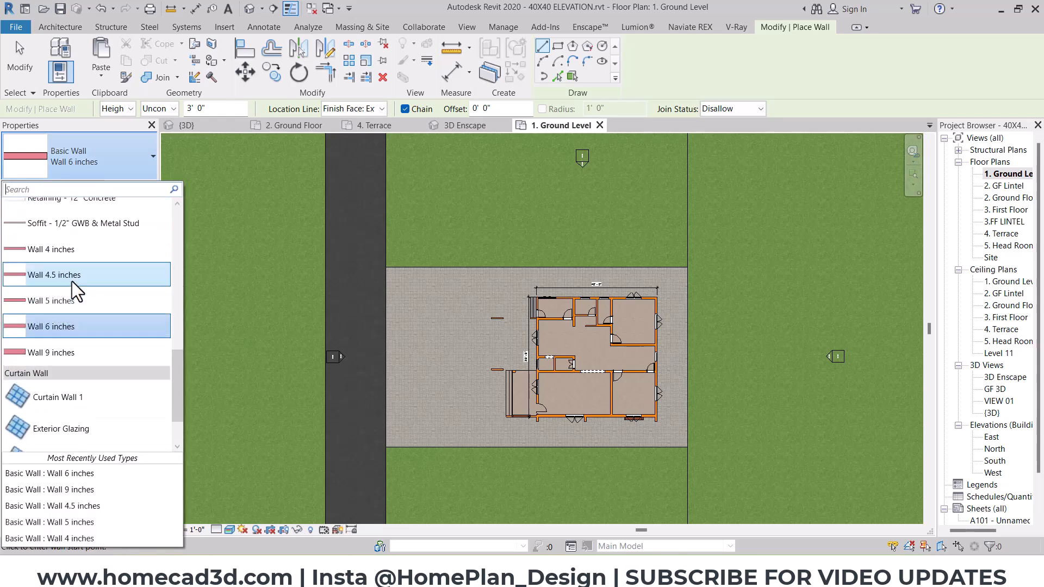
left_click(98, 227)
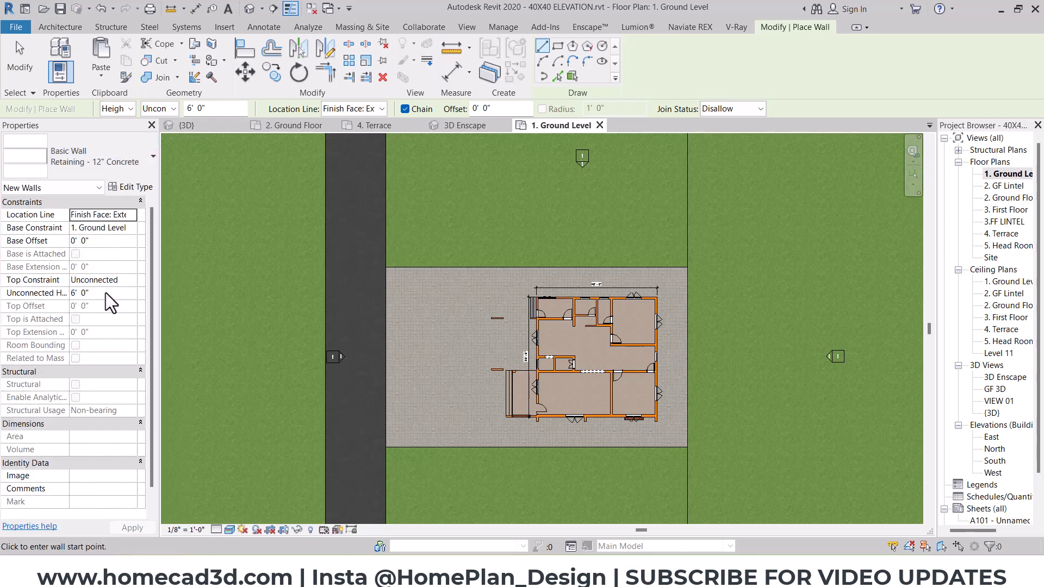
Draw the retaining wall along the plot's rear boundary, from the north lawn's outer corner to the south lawn's outer corner
middle_click_drag(700, 226, 637, 292)
left_click(626, 151)
scroll(676, 338, "down", 3)
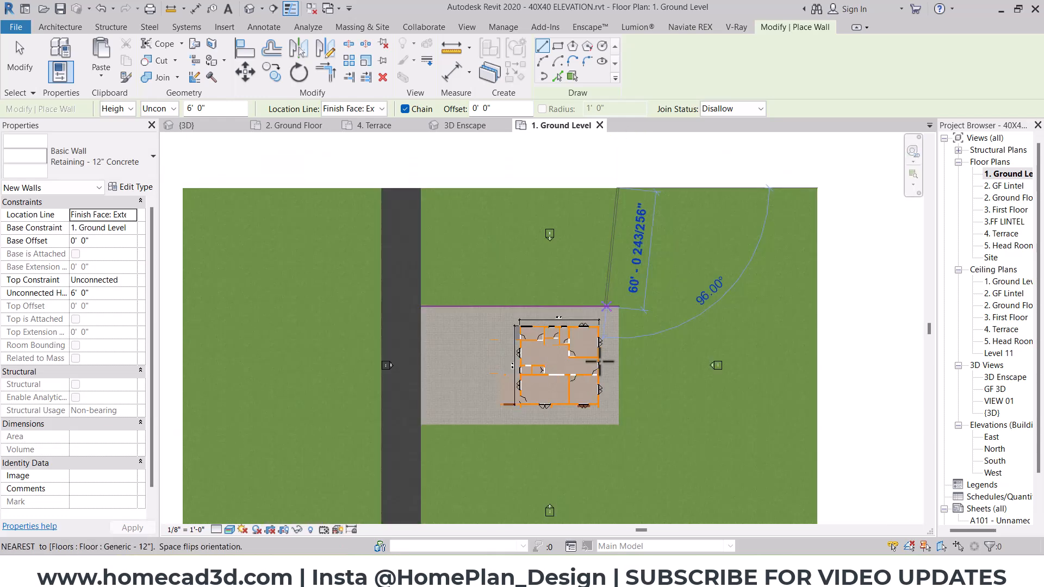
left_click(656, 465)
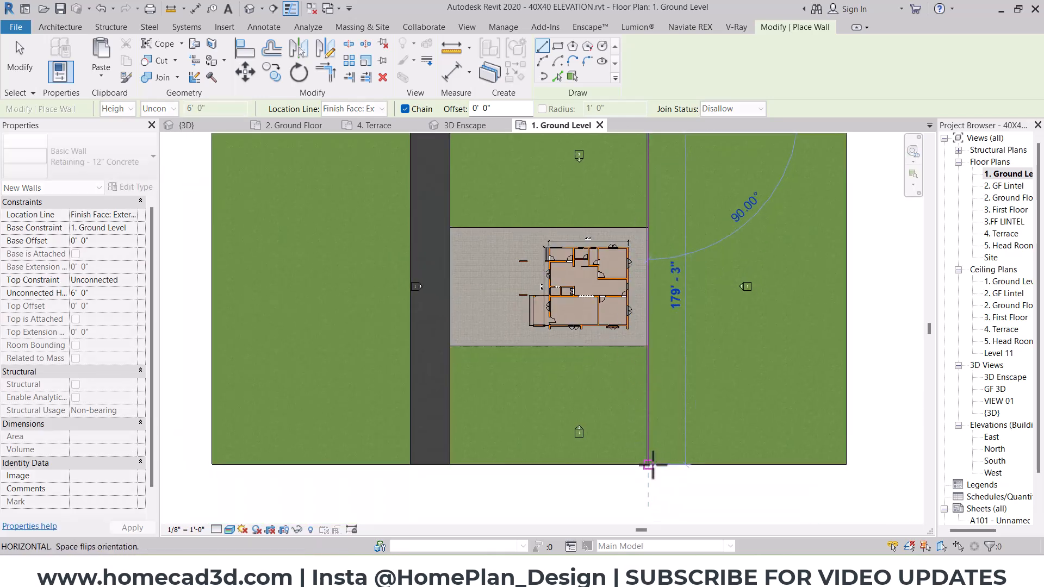
Draw two retaining walls along the north and south edges of the paved plot, from the rear wall to the road
scroll(605, 210, "up", 2)
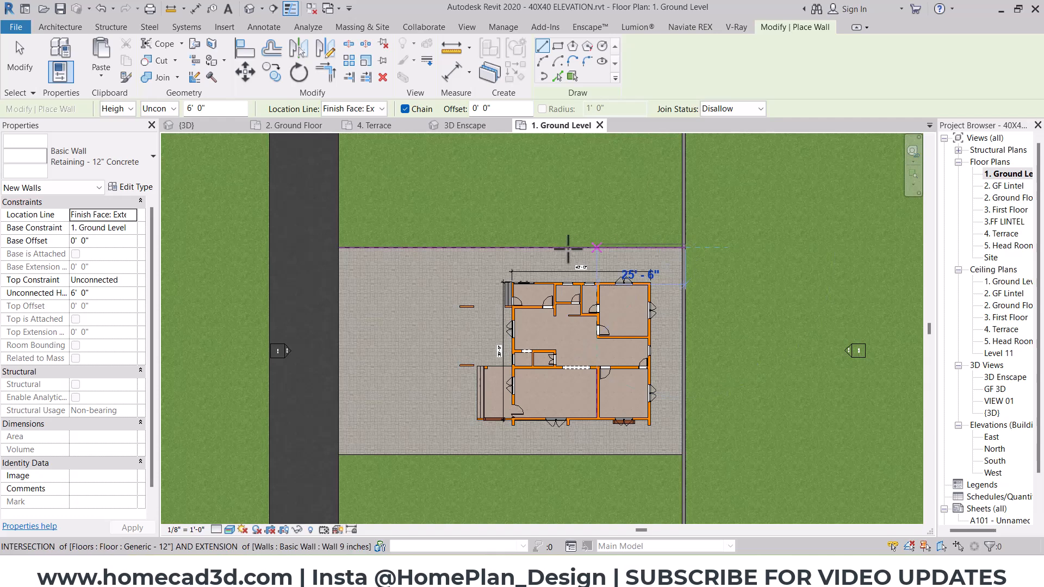
left_click(344, 246)
key("Escape")
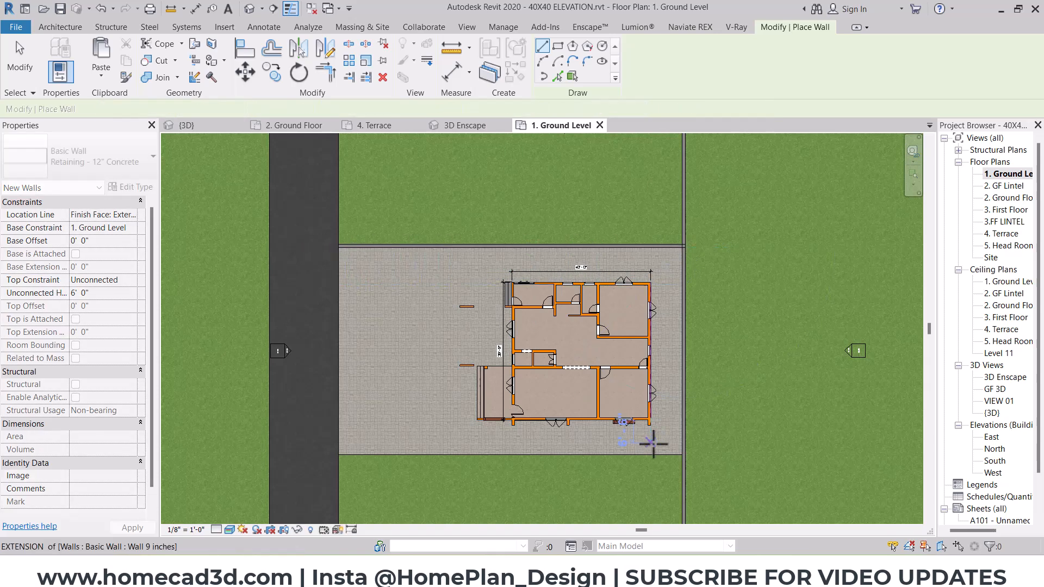
left_click(684, 454)
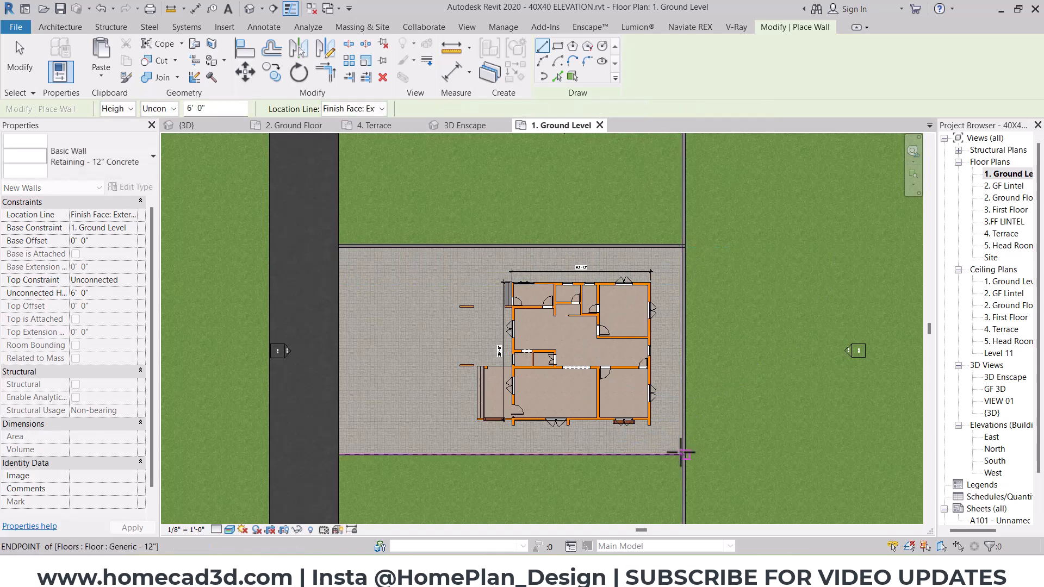
left_click(338, 454)
key("Escape")
key("Escape")
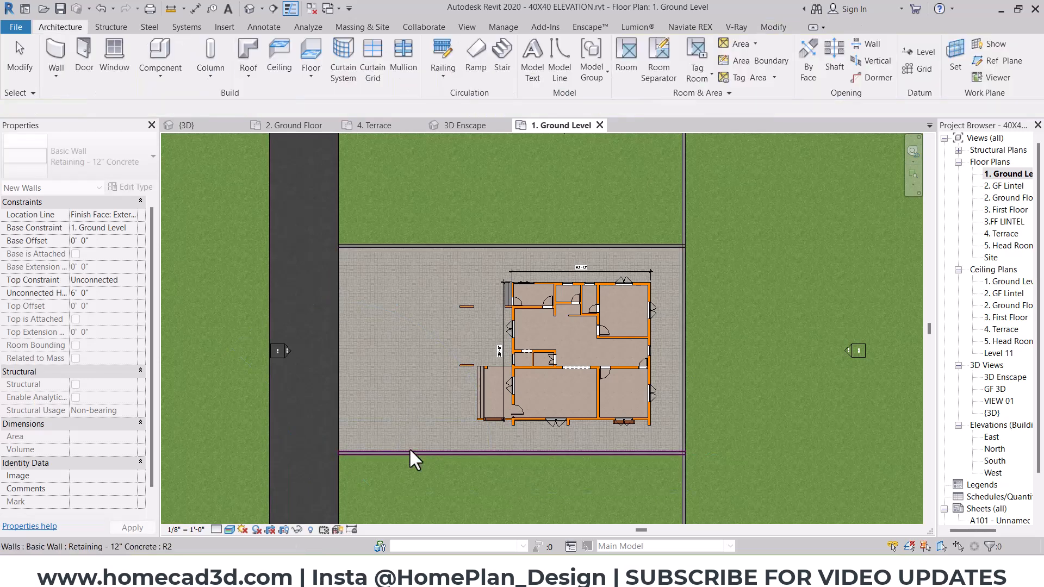
Set the south side wall's unconnected height to 1' 0" and check it in the 3D Enscape view
left_click(413, 455)
left_click(104, 292)
type("1")
left_click(250, 9)
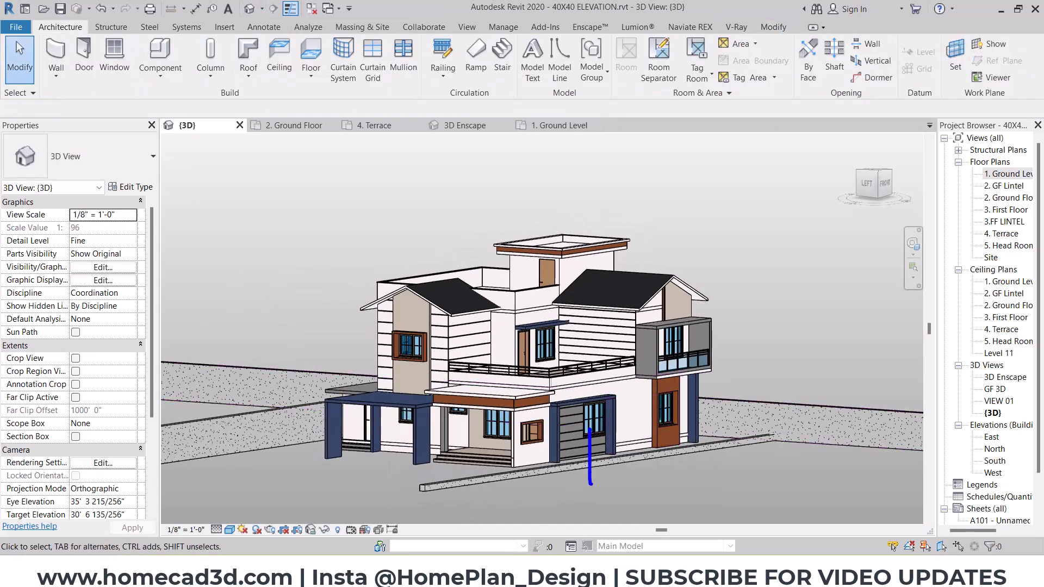
left_click(473, 125)
middle_click_drag(535, 314, 516, 335, "shift")
scroll(592, 382, "up", 3)
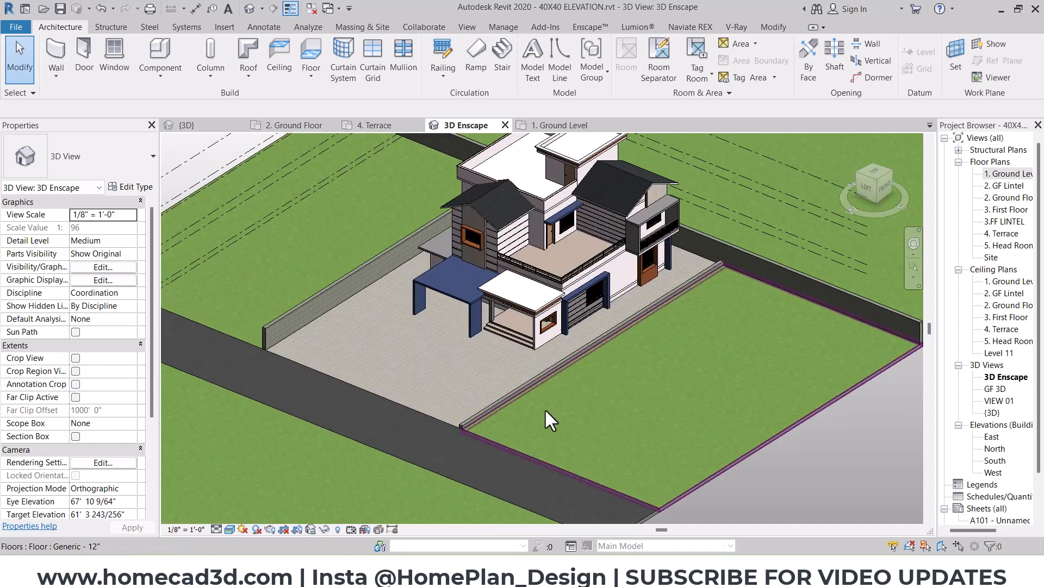
In the 1. Ground Level plan, draw a matching 1' 0" high retaining wall along the south lawn's road edge
left_click(1012, 174)
double_click(1014, 176)
middle_click_drag(717, 355, 790, 196)
left_click(426, 295)
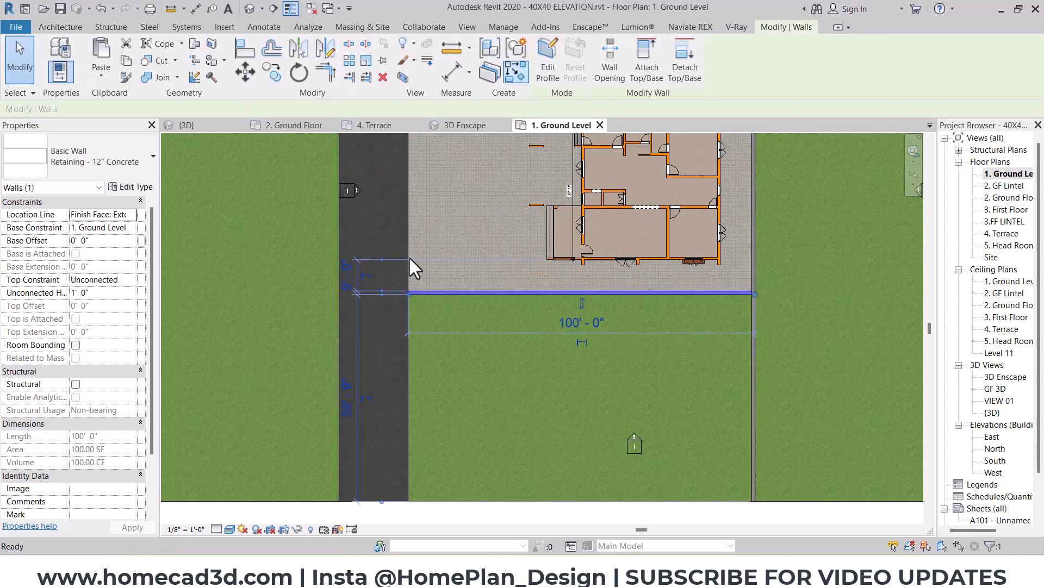
key("c")
key("s")
left_click(408, 293)
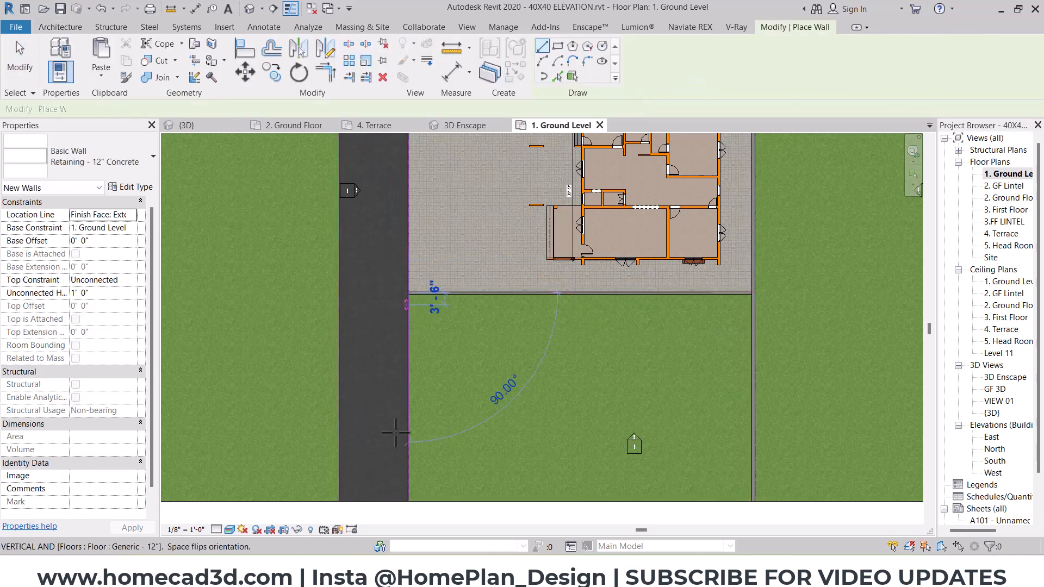
left_click(409, 499)
key("Escape")
key("Escape")
Shorten the south lawn's road-side wall so its end meets the outer face of the south side wall
scroll(443, 386, "down", 1)
scroll(419, 309, "up", 4)
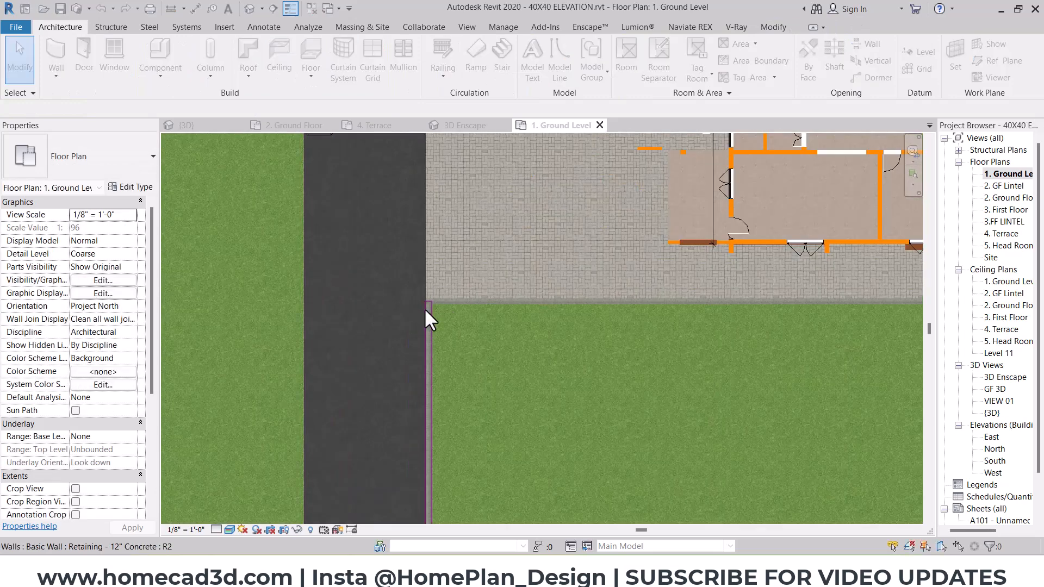
scroll(426, 307, "up", 5)
left_click(429, 311)
mouse_move(424, 272)
left_mouse_down()
mouse_move(424, 298)
mouse_move(422, 288)
left_mouse_up()
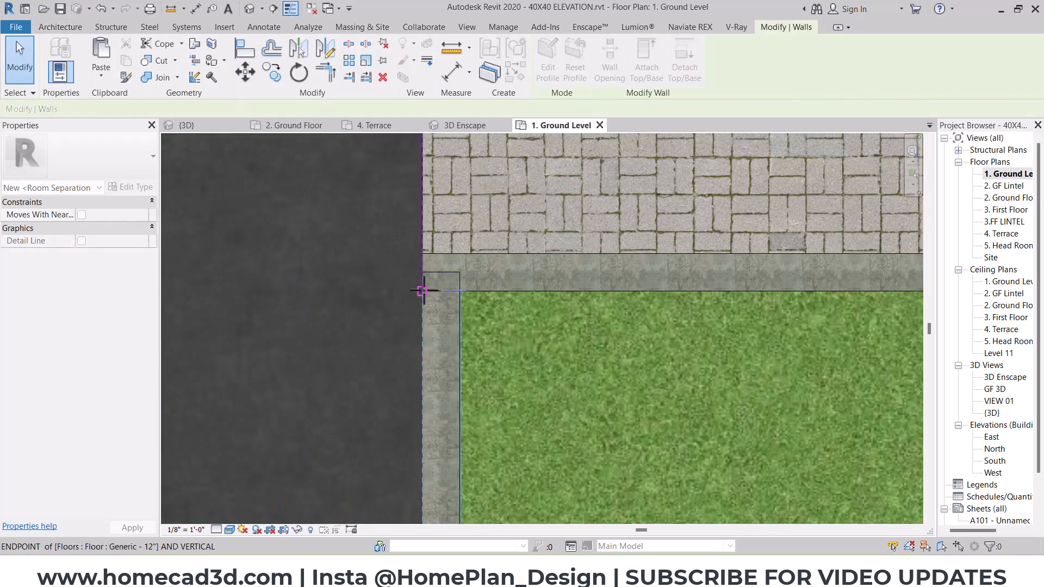
Create a wall similar to the 6' 0" north side wall along the north lawn's road edge, from the side wall to the lawn's outer corner
scroll(420, 338, "down", 4)
middle_click_drag(484, 223, 482, 424)
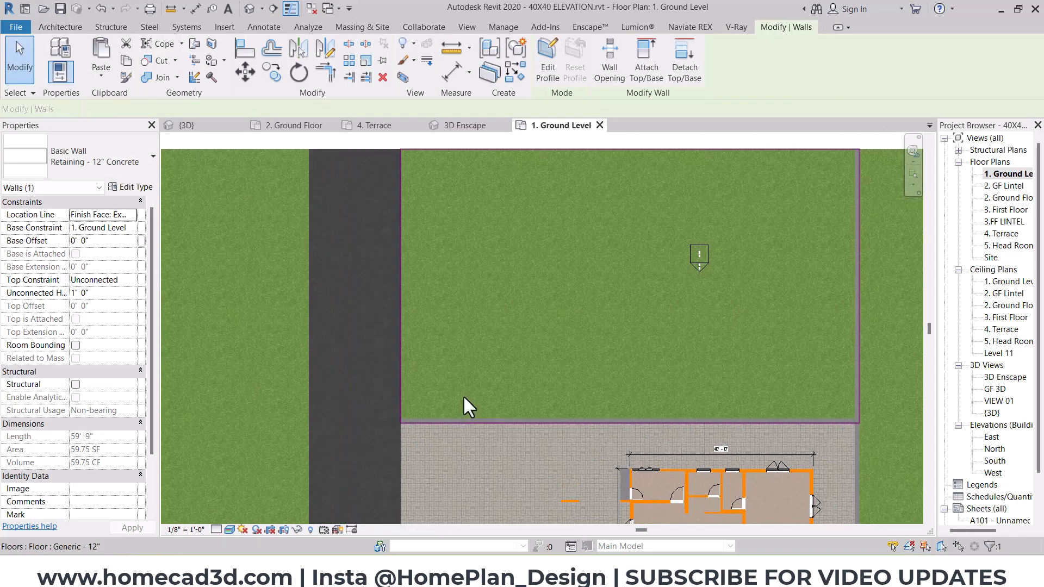
key("Escape")
scroll(412, 413, "up", 1)
left_click(410, 421)
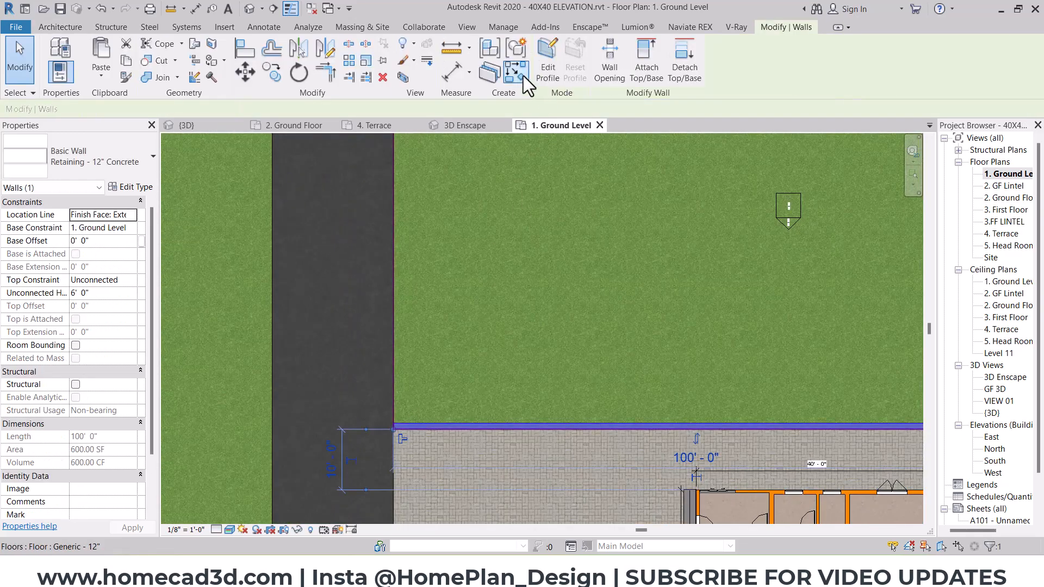
left_click(394, 425)
middle_click_drag(399, 187, 377, 320)
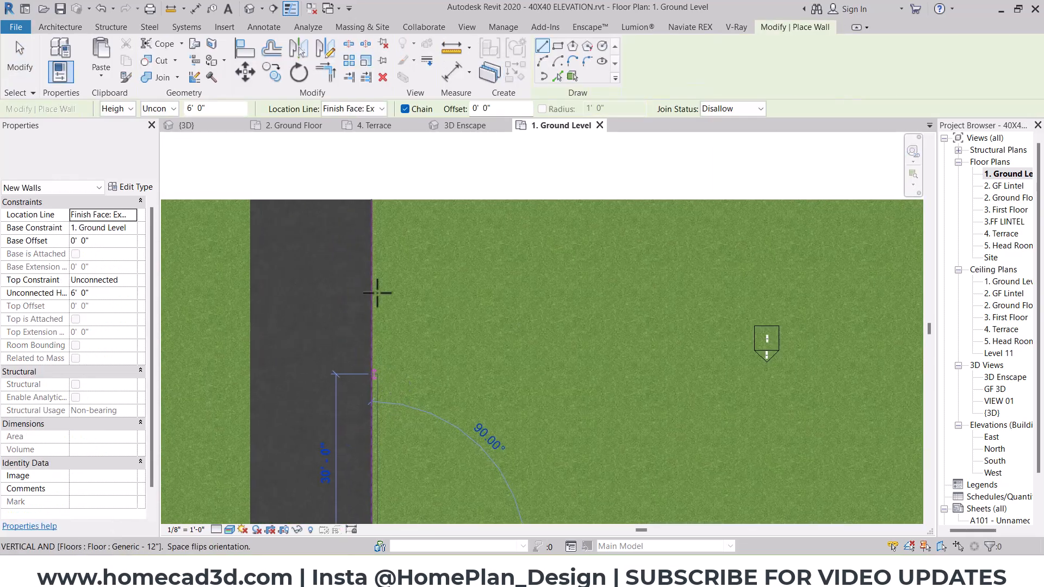
key("Escape")
key("Escape")
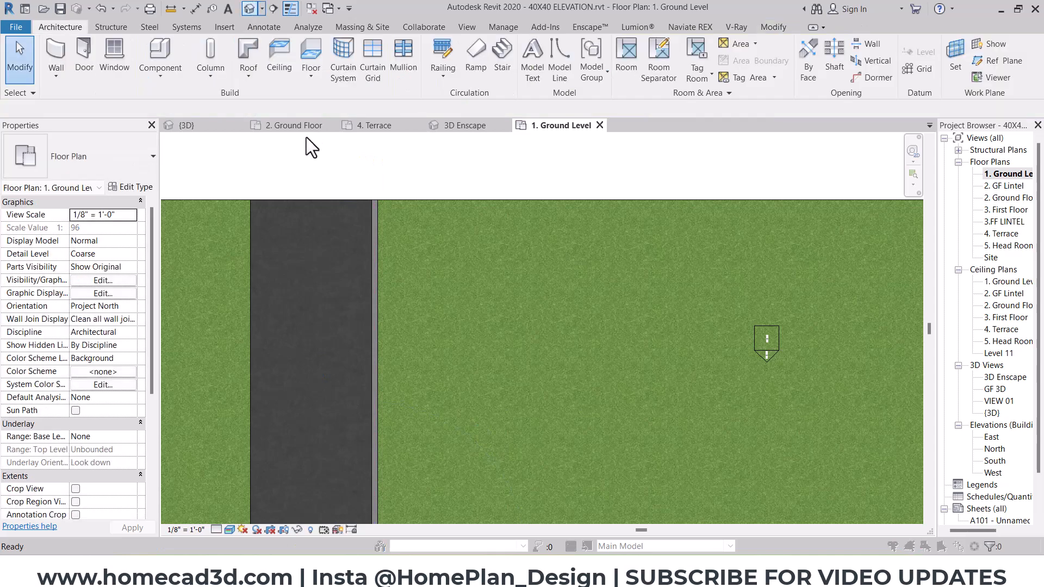
Examine the finished boundary walls around the house in the default 3D view and the 3D Enscape view
scroll(412, 255, "down", 2)
left_click(250, 9)
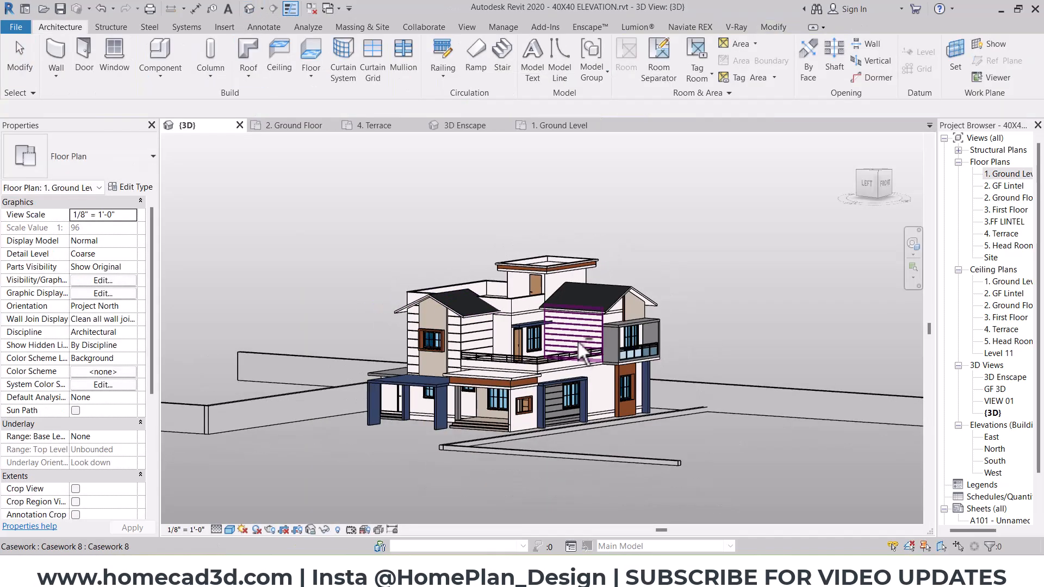
middle_click_drag(576, 344, 616, 344, "shift")
double_click(1005, 377)
middle_click_drag(385, 350, 631, 405, "shift")
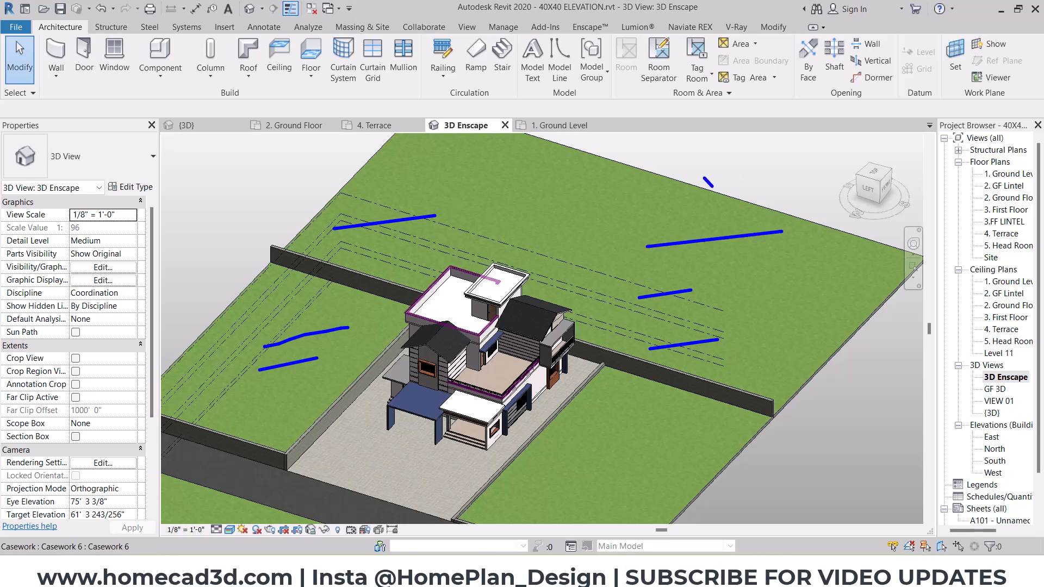
Open the 1. Ground Level floor plan and bring up the Enscape Asset Library
double_click(1005, 175)
scroll(488, 351, "down", 5)
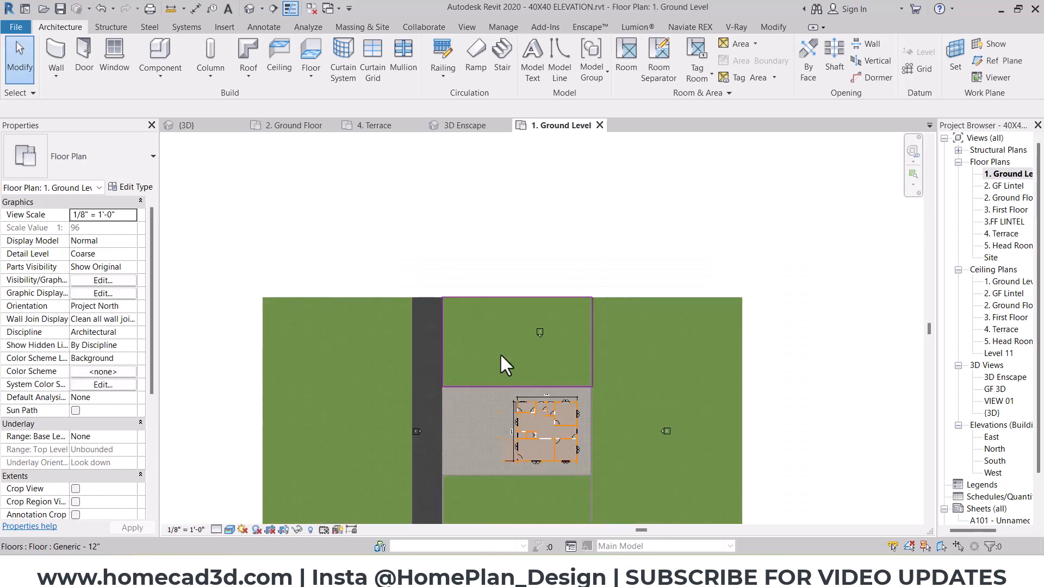
scroll(551, 341, "up", 2)
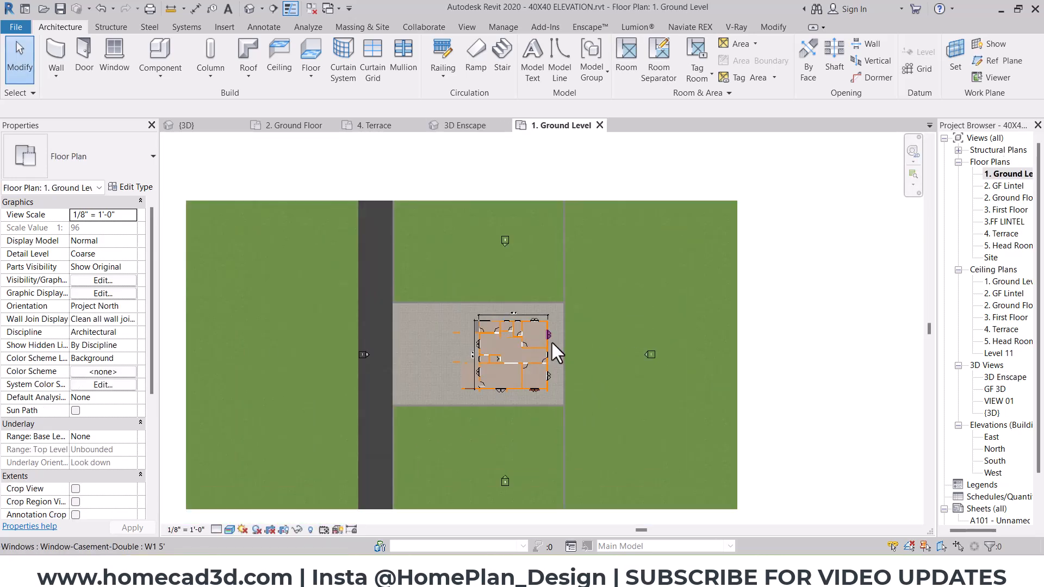
left_click(590, 27)
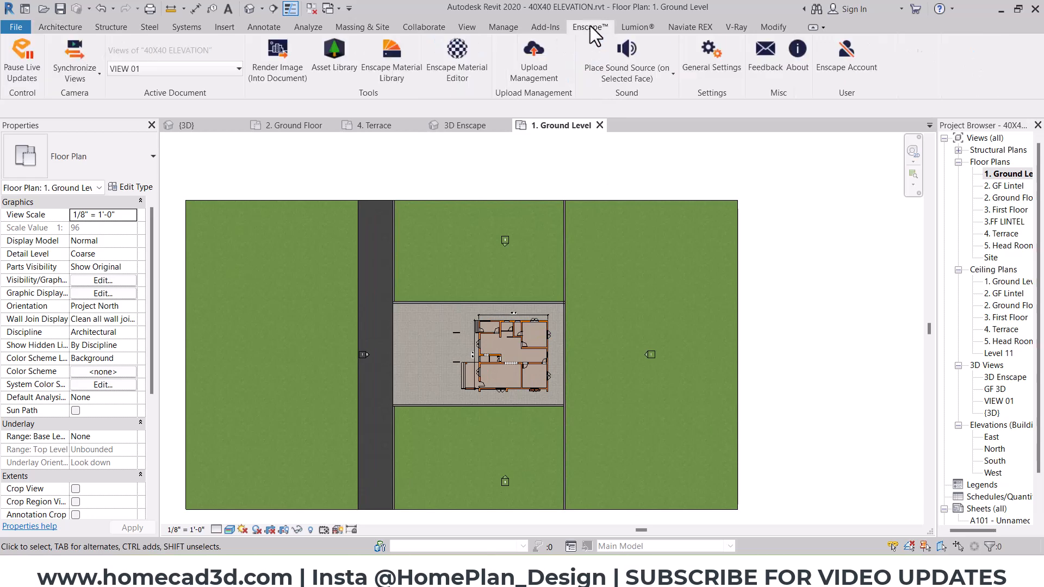
left_click(338, 58)
left_click_drag(389, 53, 184, 38)
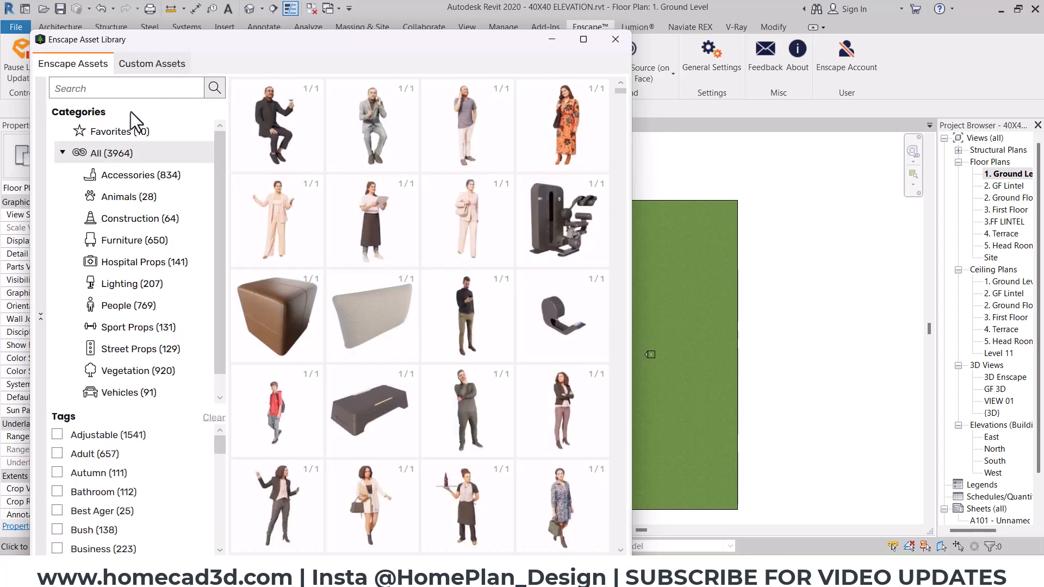
Look through the Favorites, Street Props and Vegetation asset categories, then return to Favorites
left_click(125, 126)
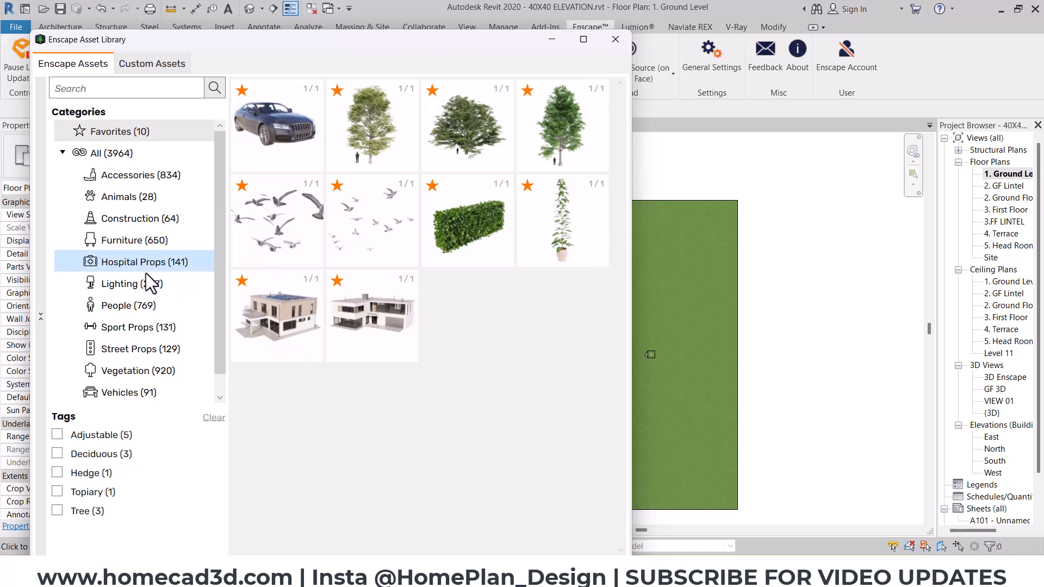
left_click(151, 346)
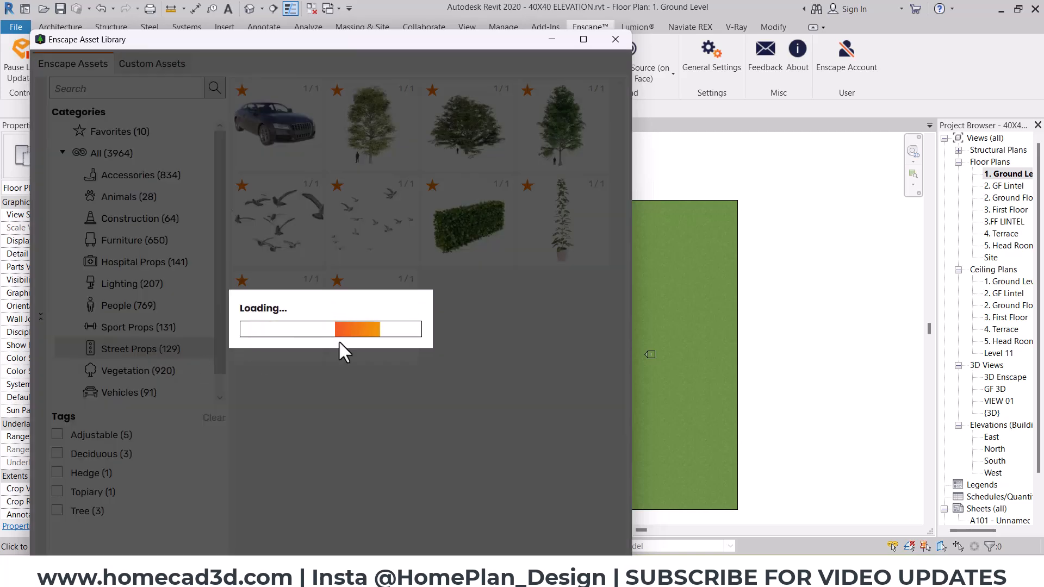
scroll(470, 337, "down", 3)
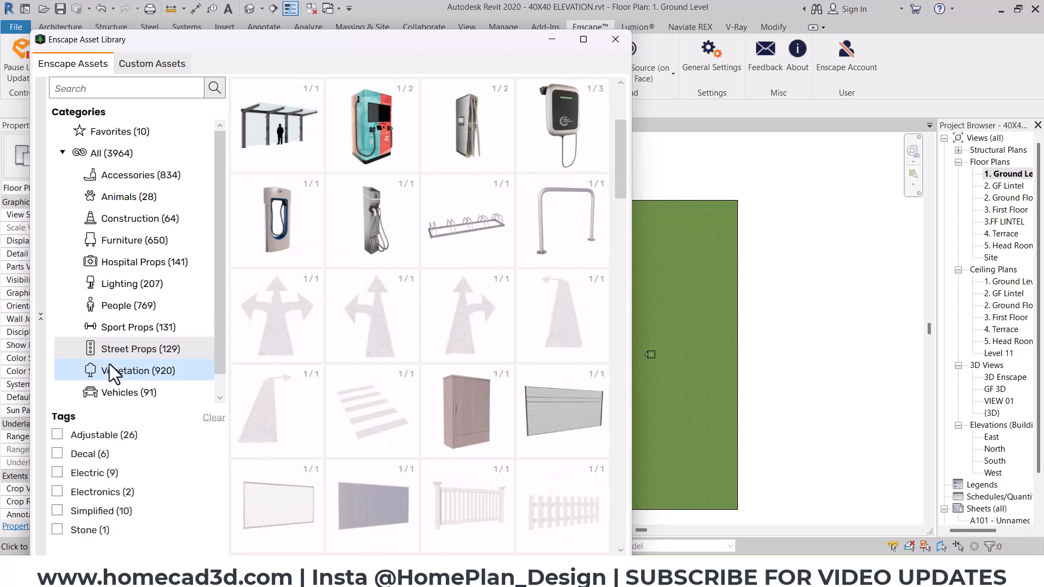
left_click(109, 368)
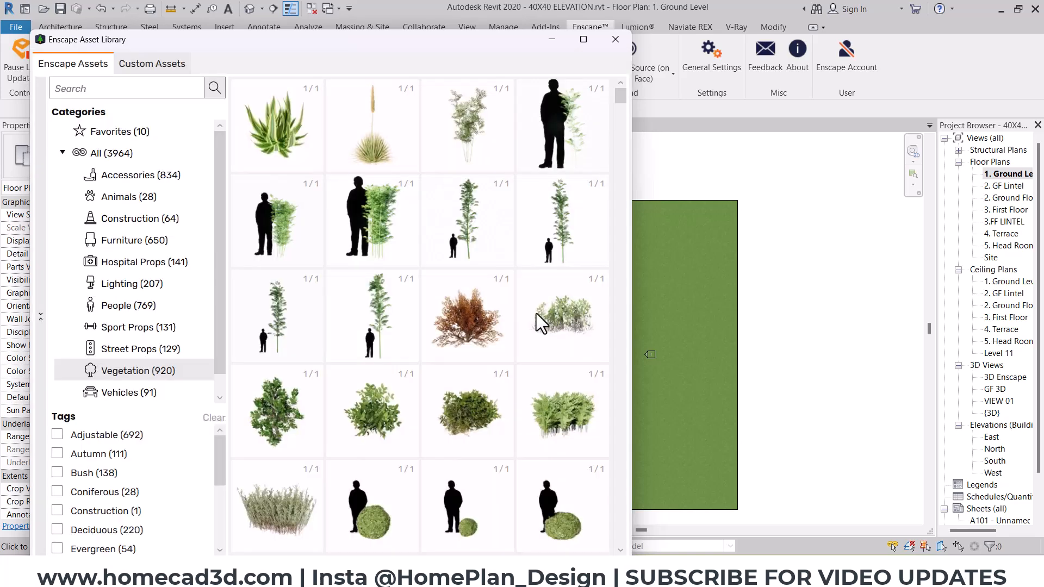
left_click(138, 135)
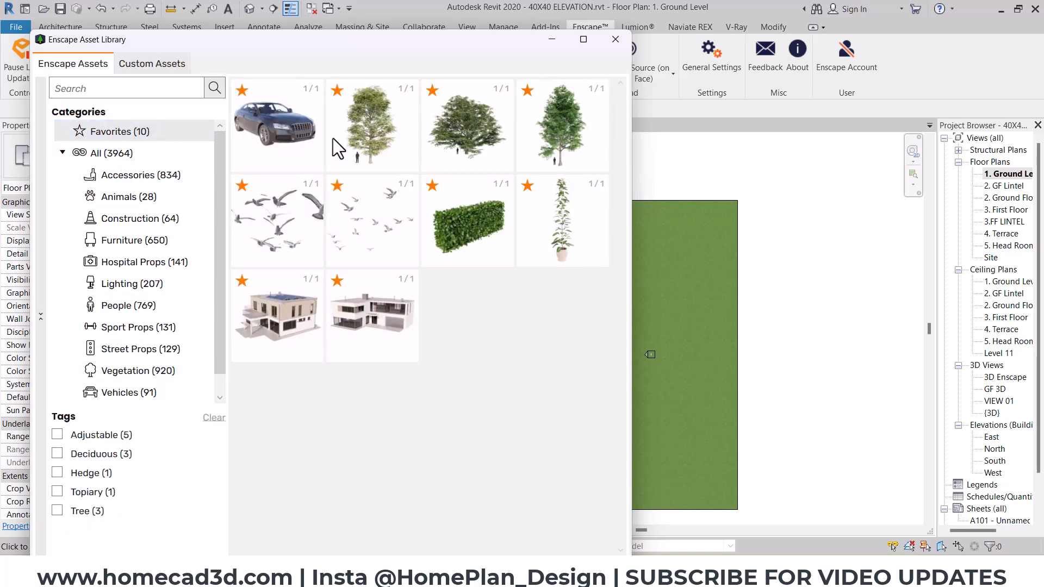
Place the Surrounding Building 017 Family House asset on the north lawn, rotated to sit beside the road
left_click(374, 318)
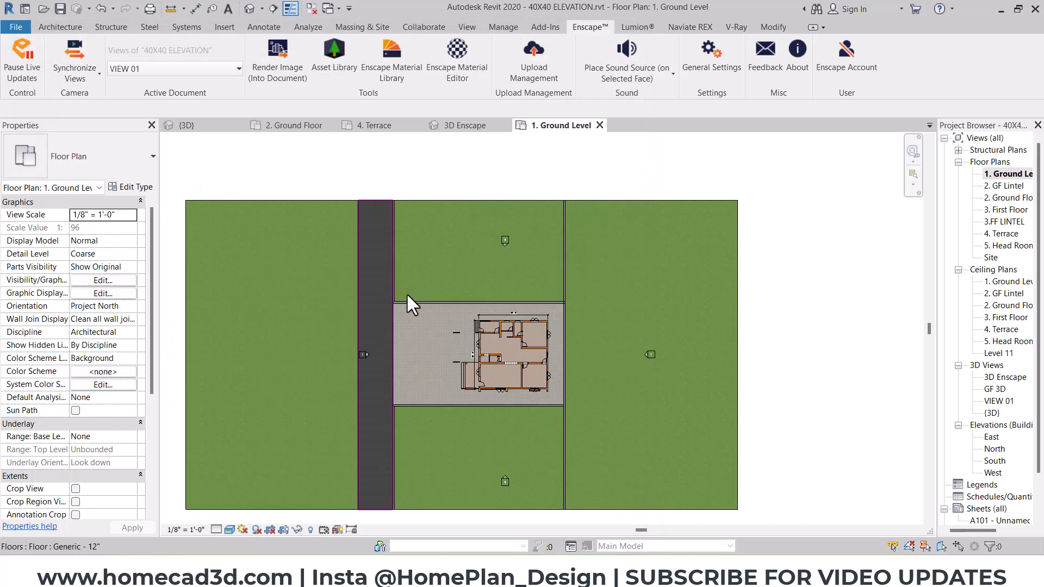
scroll(460, 259, "up", 2)
key("space")
key("space")
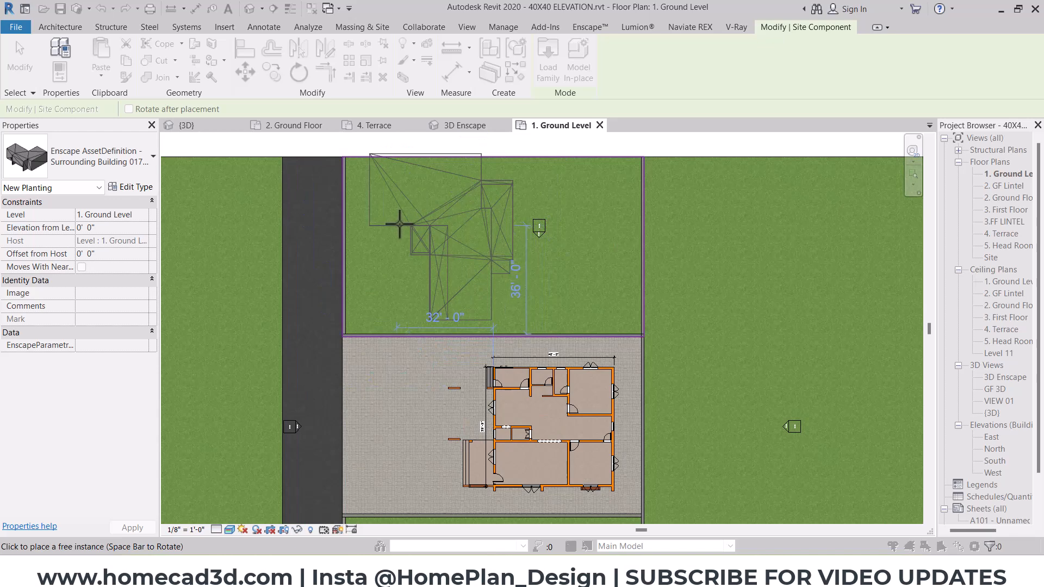
key("space")
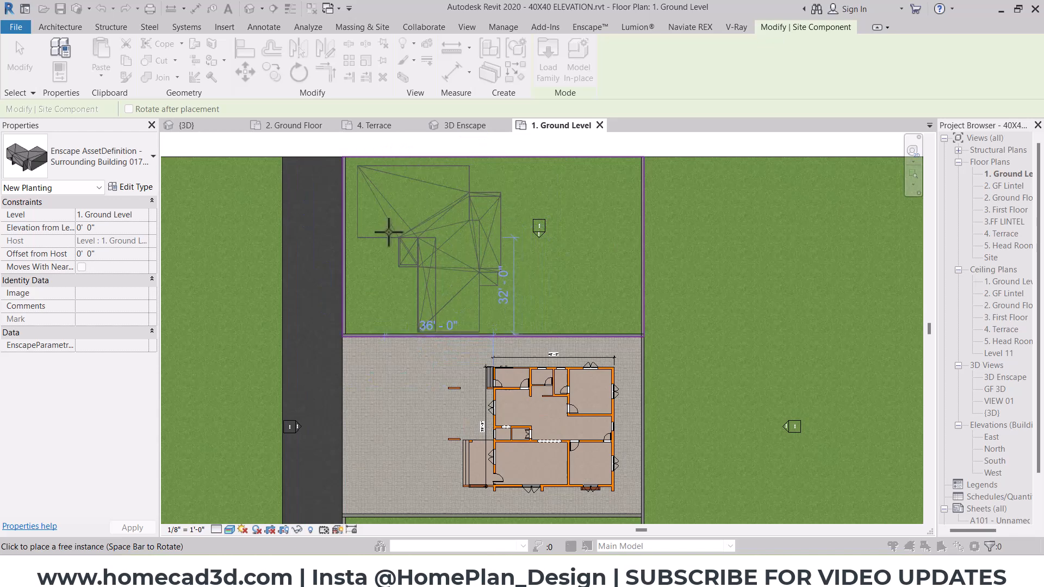
left_click(384, 229)
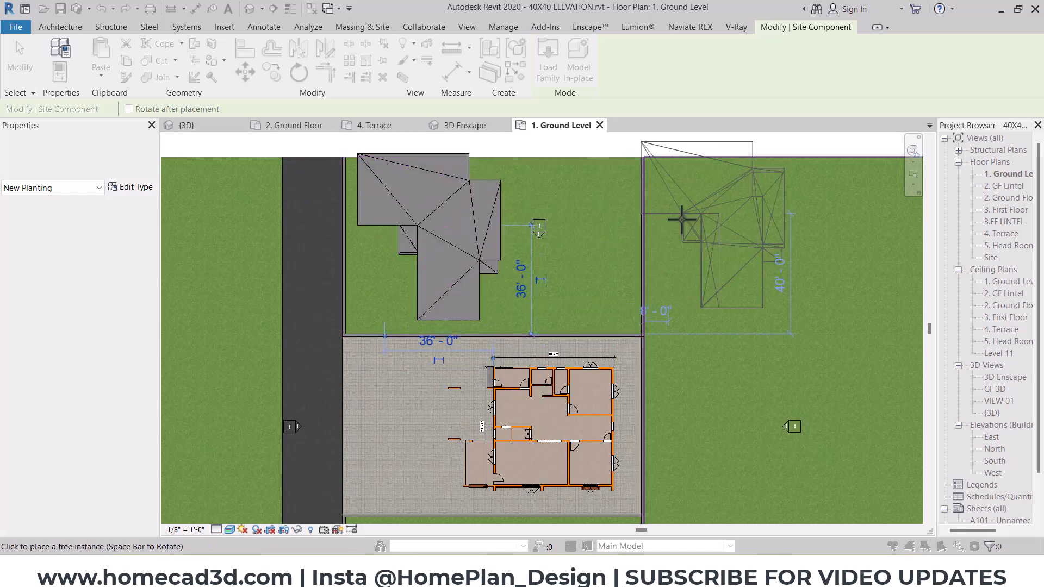
Place three more Surrounding Building 017 houses in varied orientations: northeast and southeast on the rear lawn, and one on the south lawn
scroll(724, 236, "down", 2)
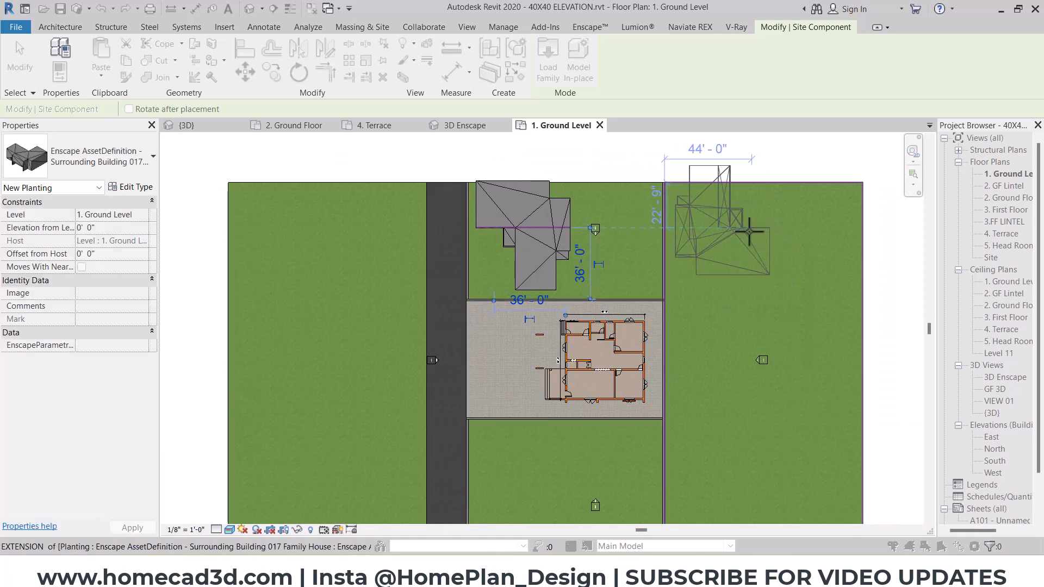
left_click(747, 231)
middle_click_drag(776, 315, 736, 261)
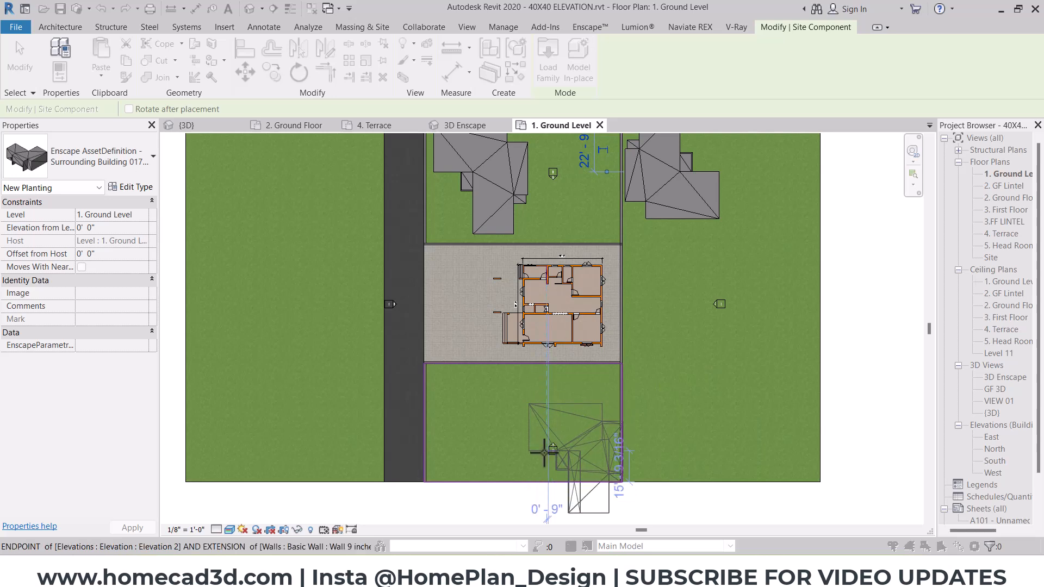
left_click(664, 417)
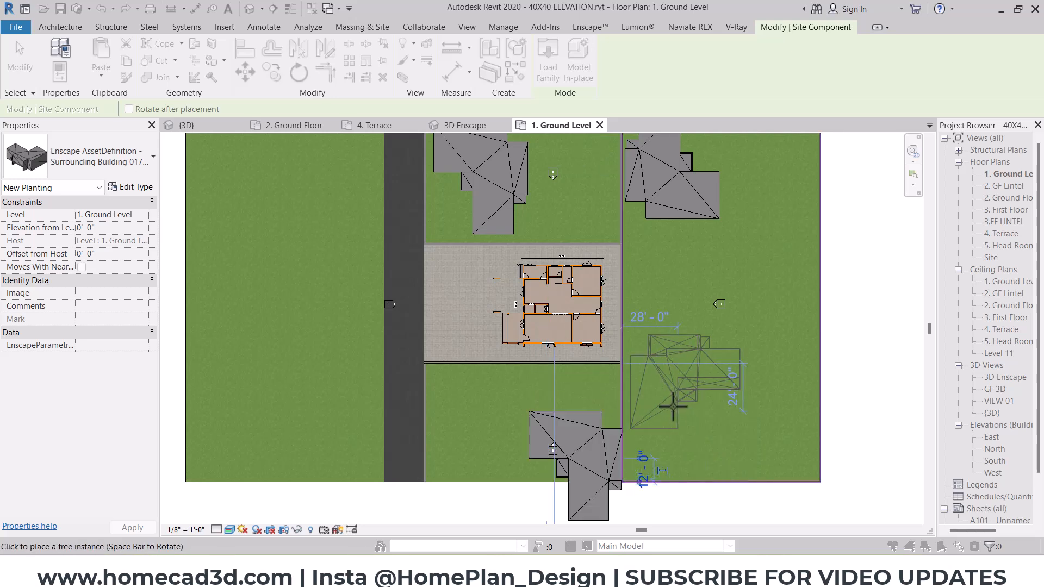
left_click(679, 403)
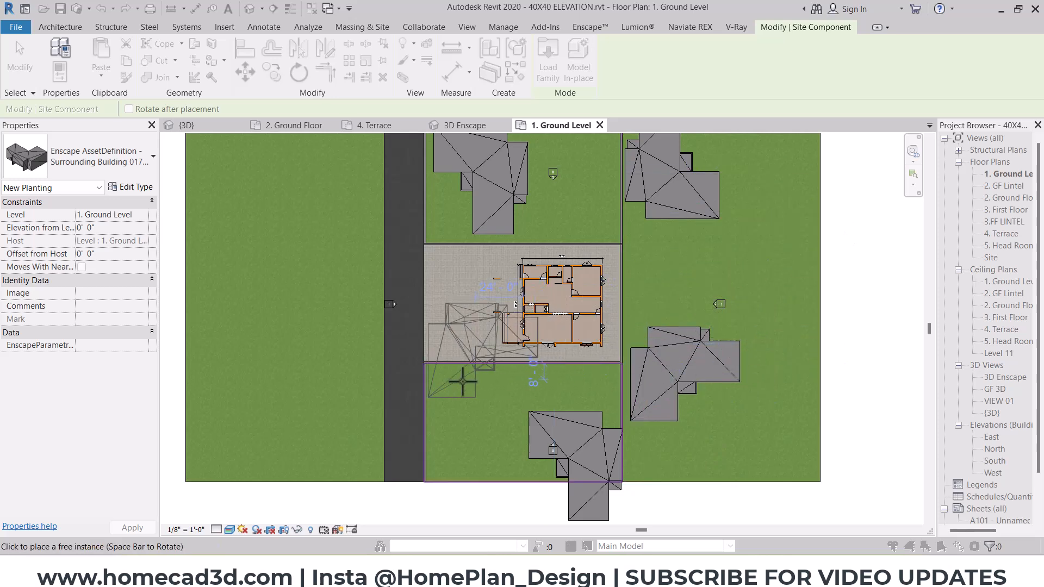
key("Escape")
key("Escape")
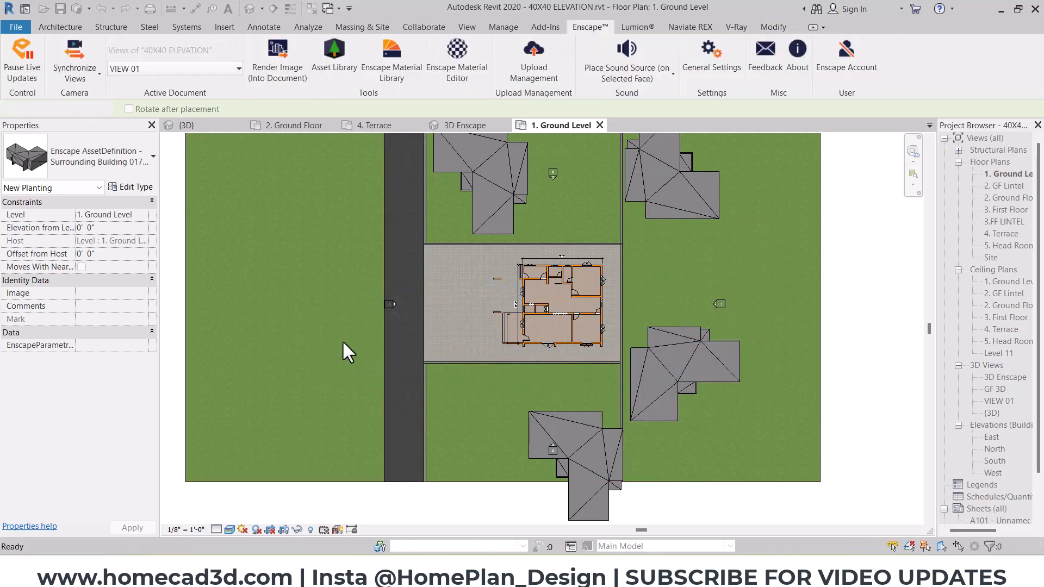
Place seven Deciduous Tree 068 assets from the favorites around the neighboring houses on the north and rear lawns
left_click(343, 59)
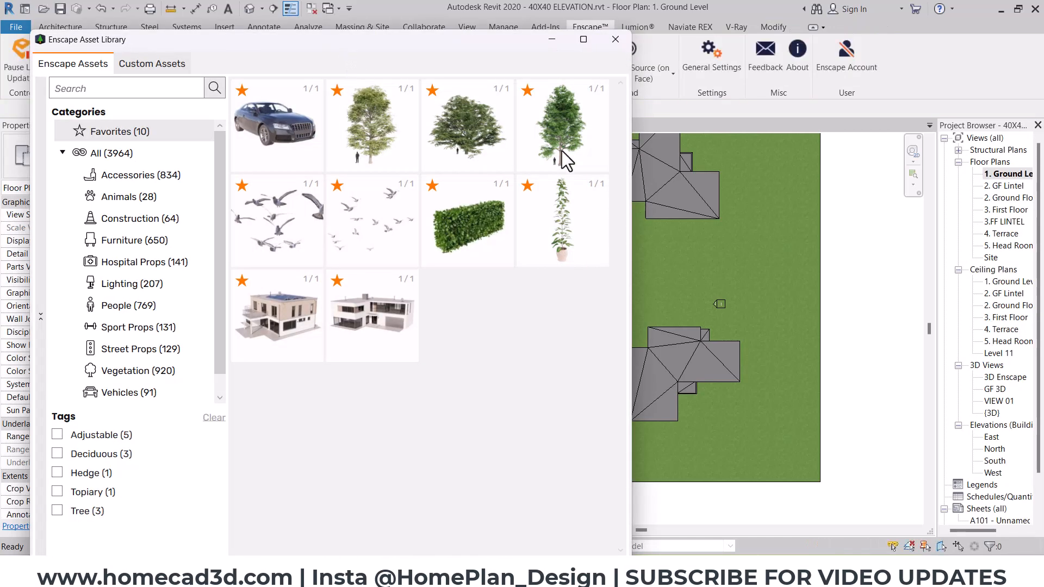
left_click(574, 139)
middle_click_drag(686, 231, 707, 215)
left_click(705, 266)
left_click(700, 393)
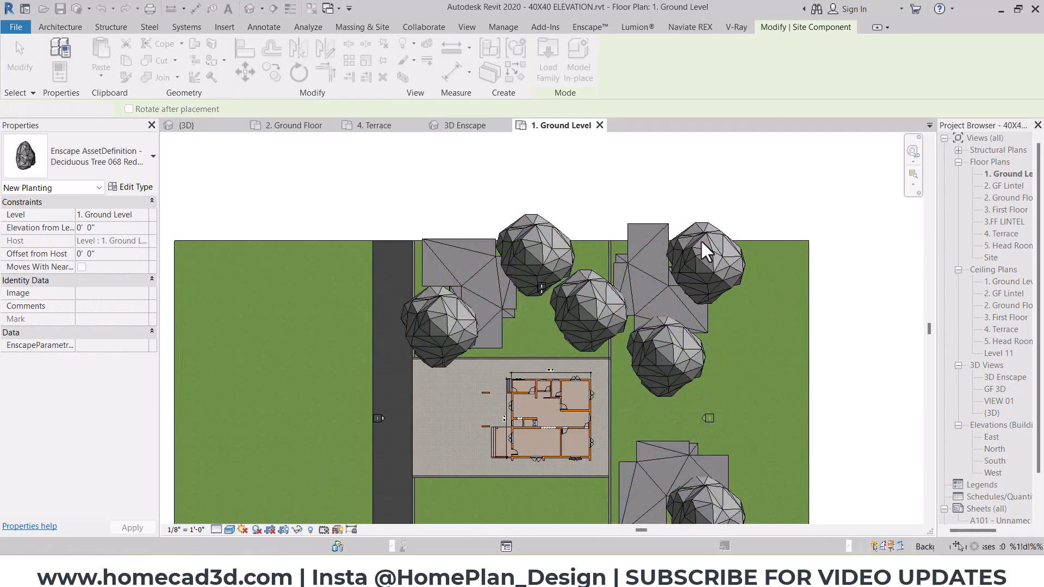
key("Escape")
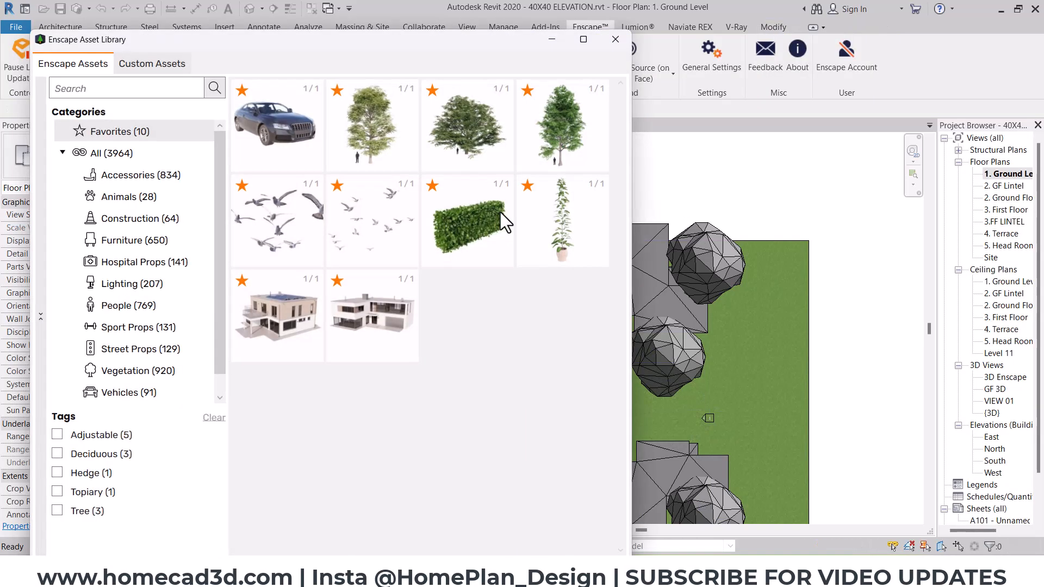
Place a row of three Deciduous Tree 035 Hornbeam assets just beyond the site's north edge
left_click(461, 138)
left_click(465, 187)
left_click(608, 187)
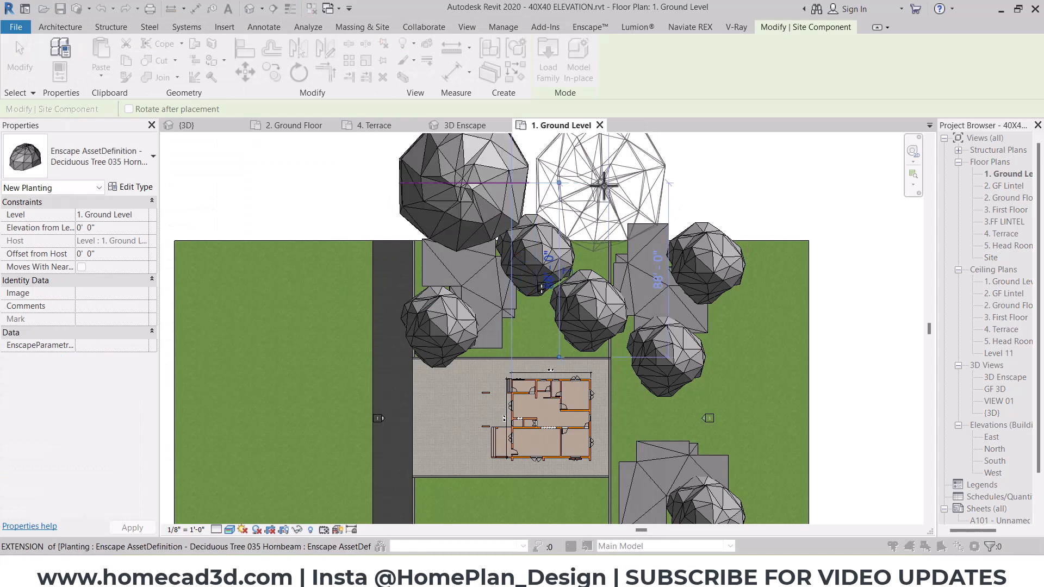
left_click(745, 184)
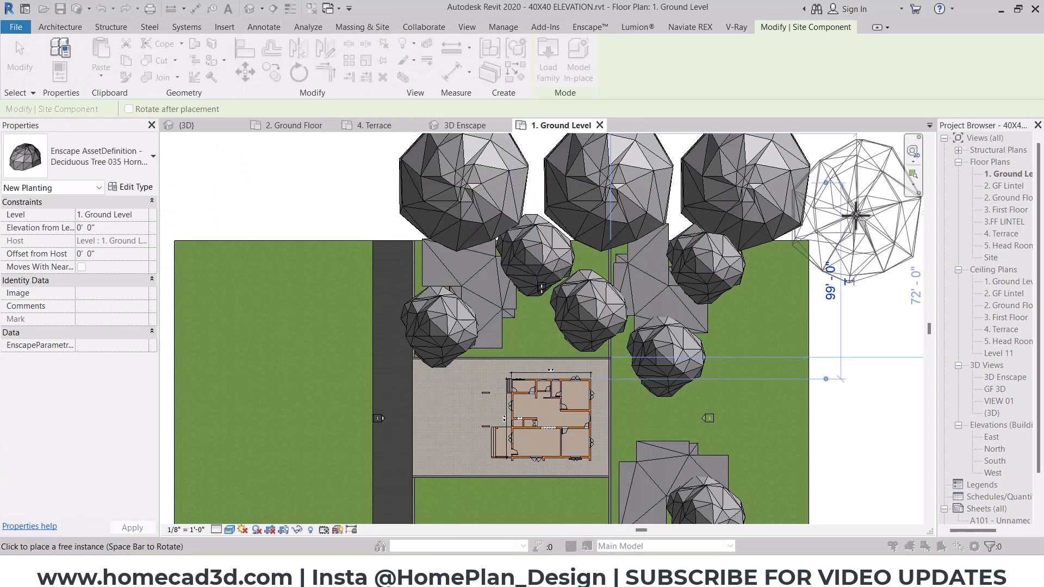
Continue with four Deciduous Tree 035 Hornbeam trees in a row beyond the site's east edge
left_click(857, 217)
left_click(857, 380)
middle_click_drag(862, 461, 844, 260)
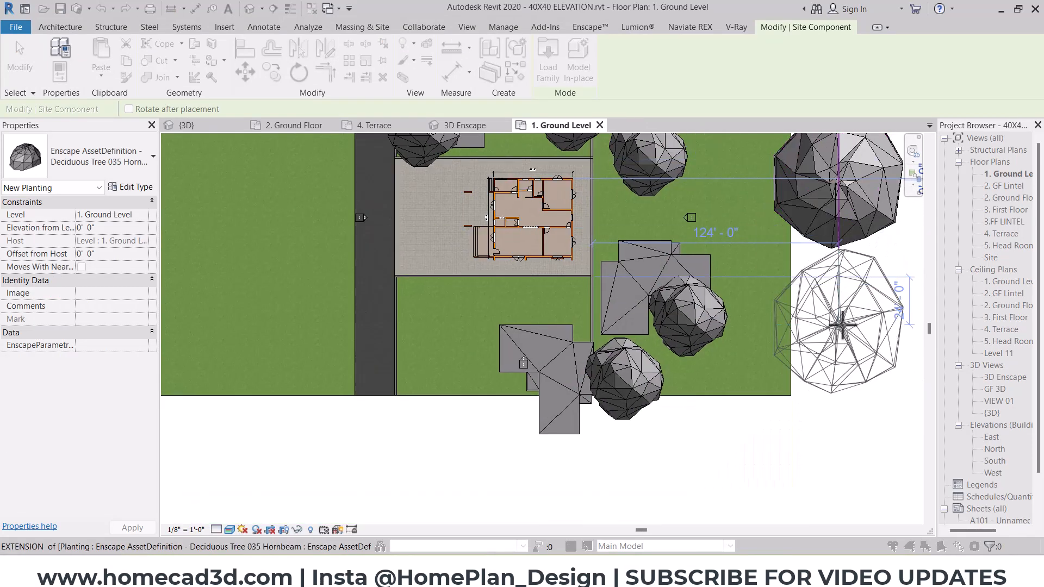
left_click(840, 408)
scroll(707, 413, "down", 2)
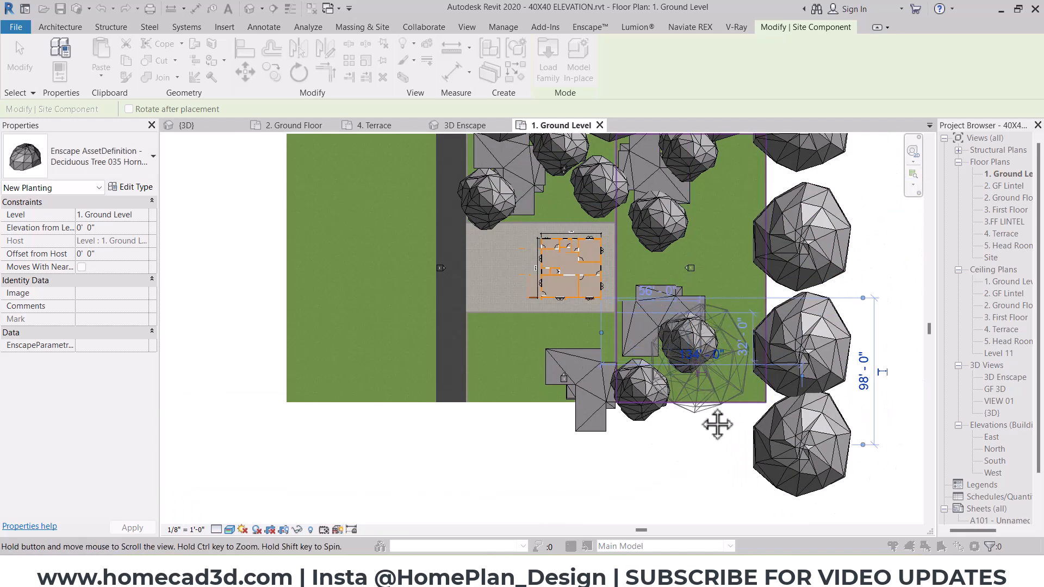